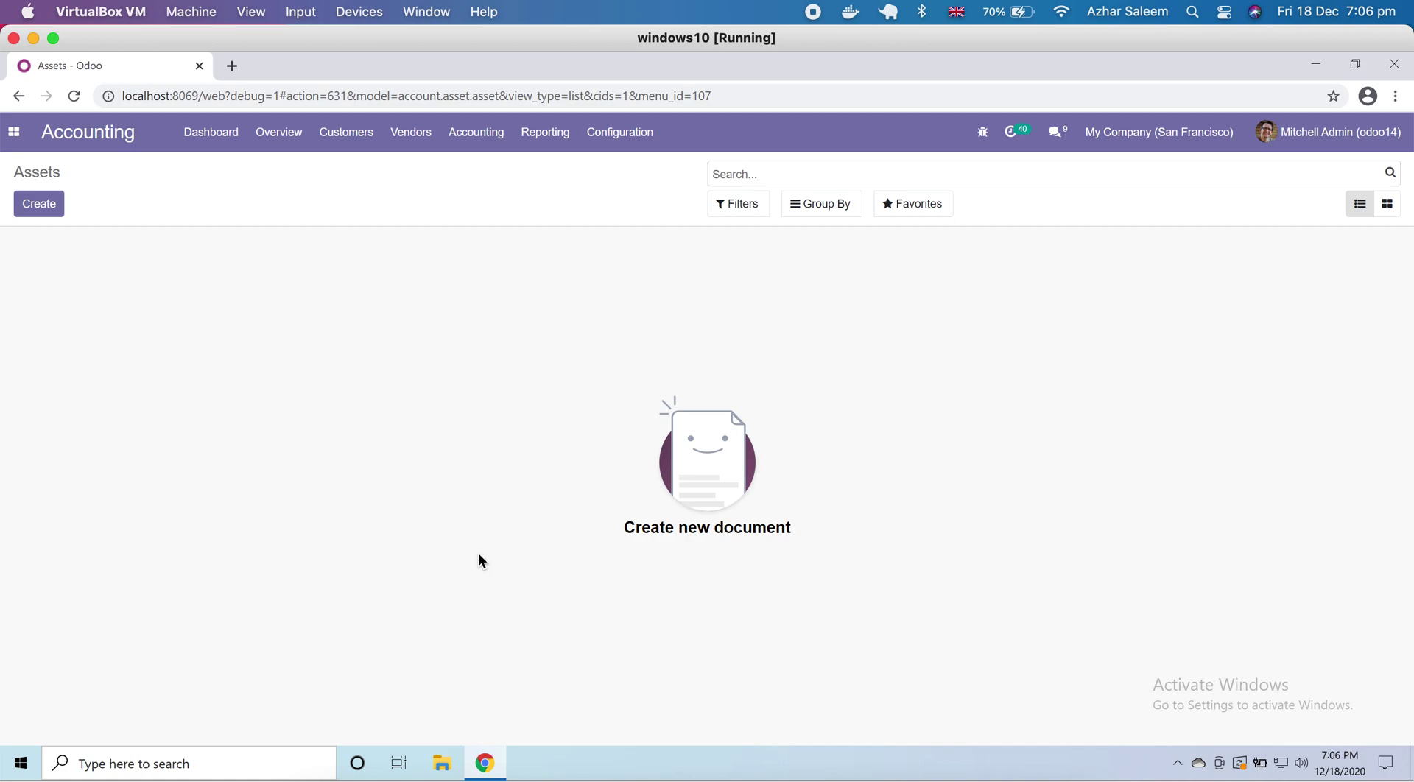
{"action": "left_click", "coordinate": [466, 133]}
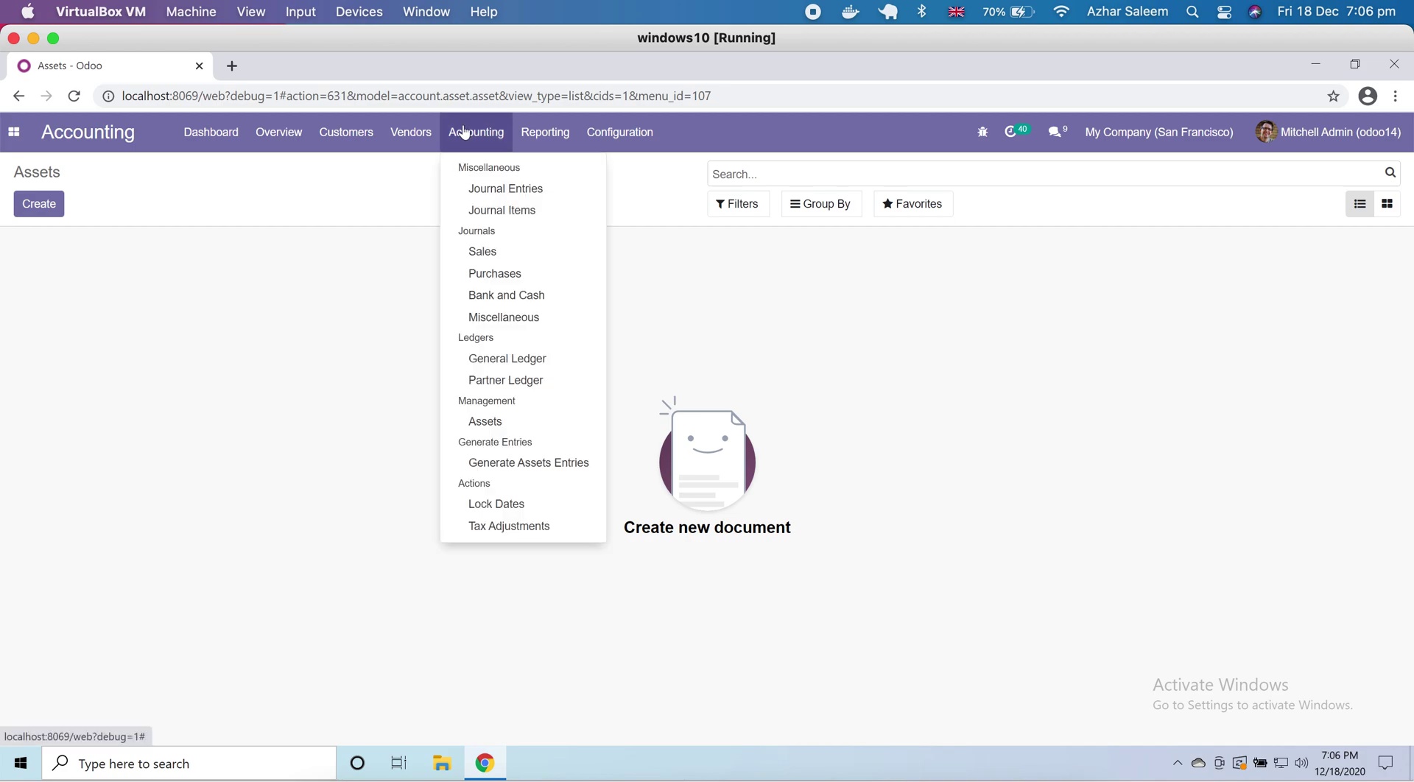
{"action": "left_click", "coordinate": [484, 425]}
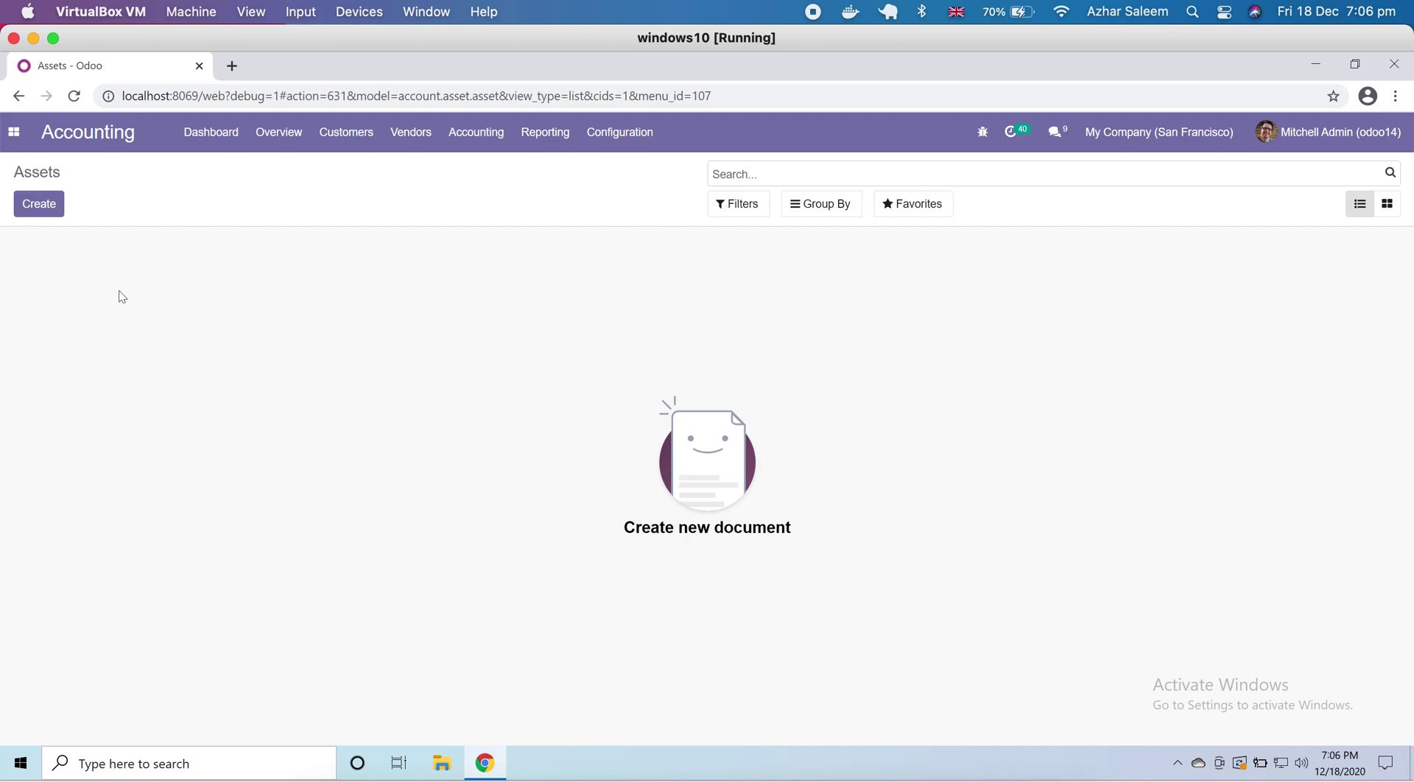
{"action": "left_click", "coordinate": [30, 210]}
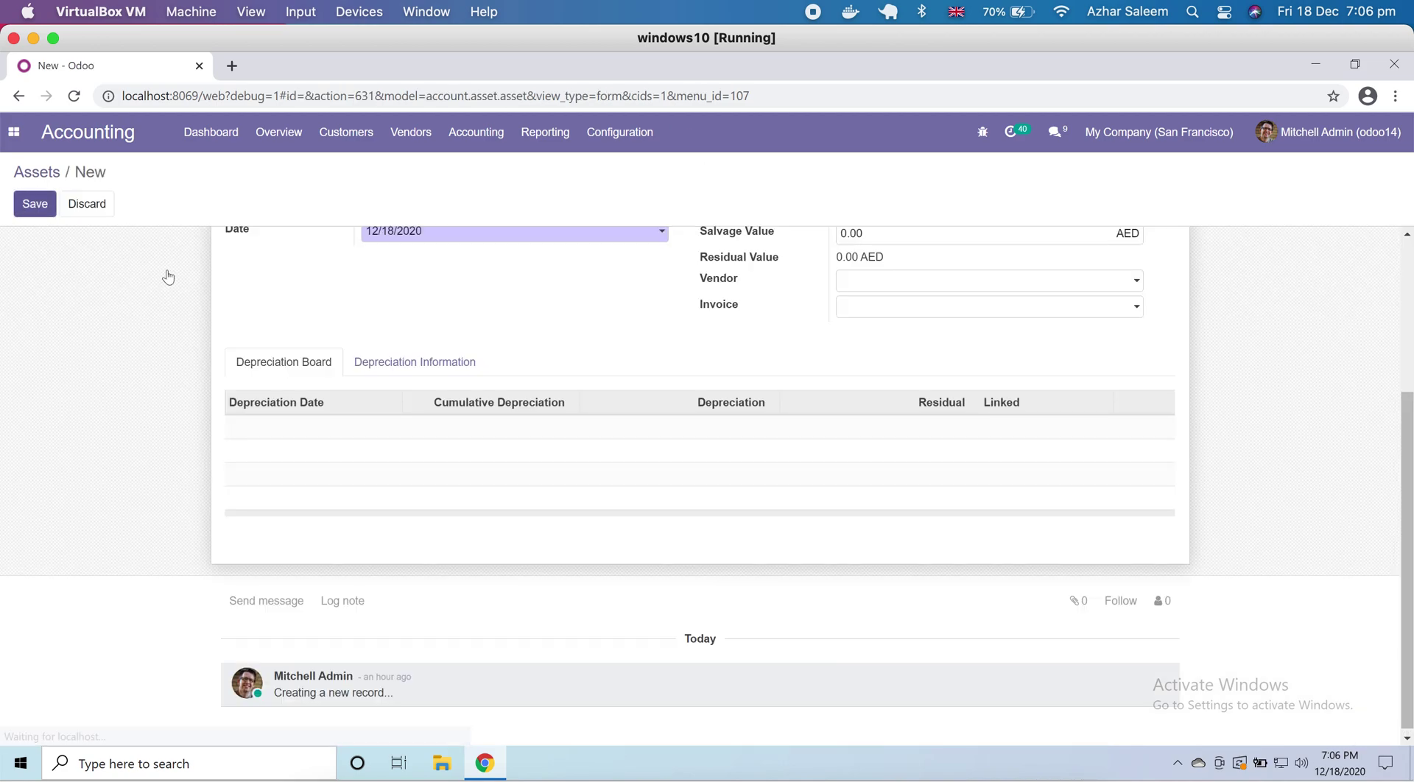
{"action": "scroll", "coordinate": [434, 391], "scroll_direction": "up", "scroll_amount": 1}
{"action": "scroll", "coordinate": [434, 391], "scroll_direction": "up", "scroll_amount": 3}
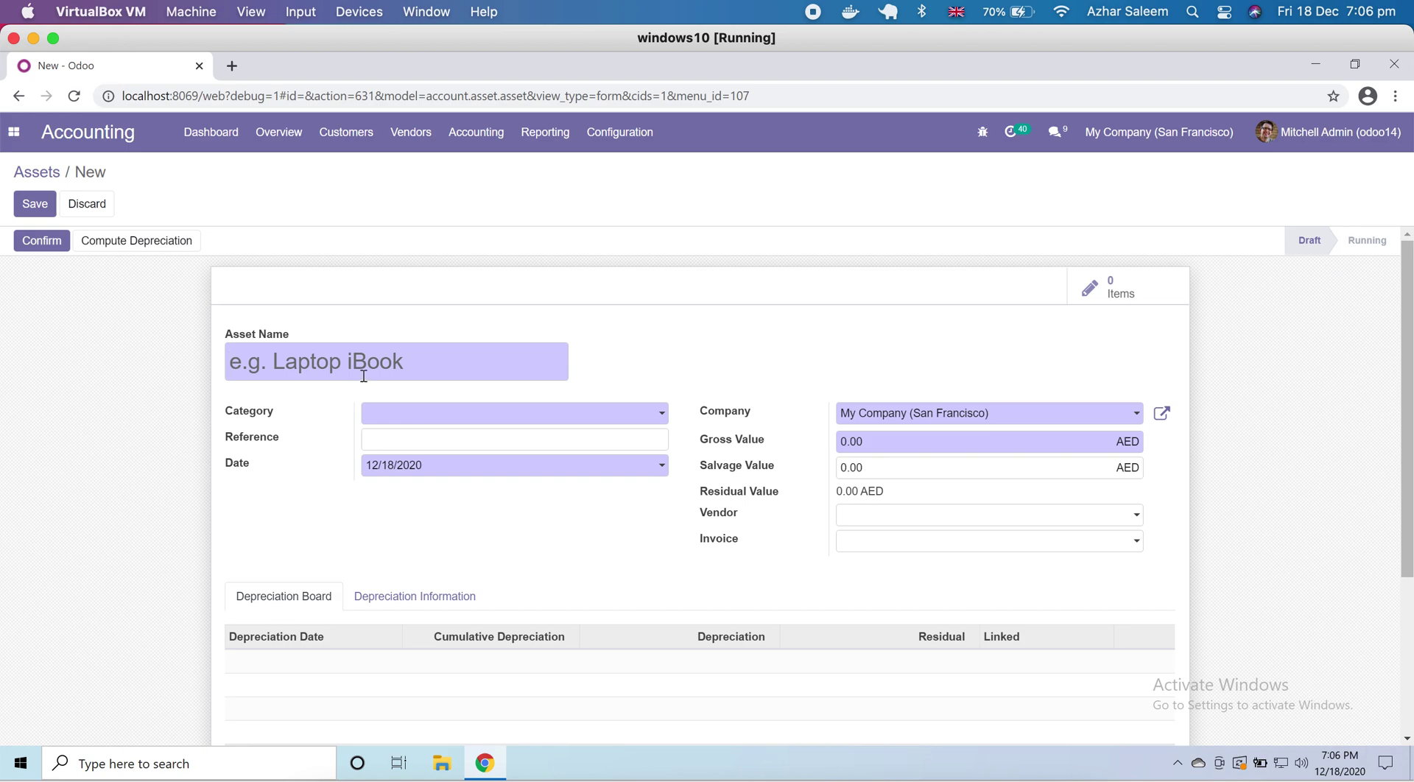
{"action": "type", "text": "Ma"}
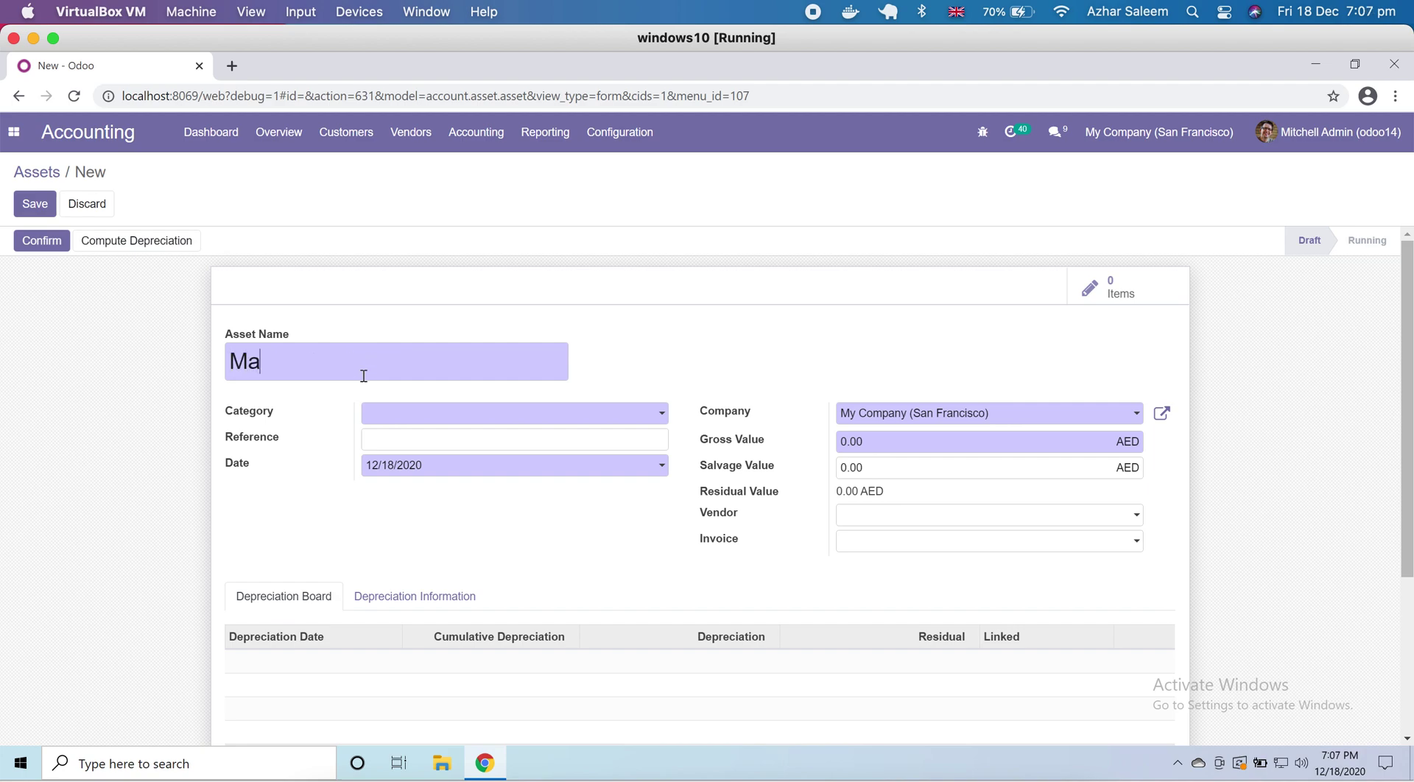
{"action": "type", "text": "cbook pro"}
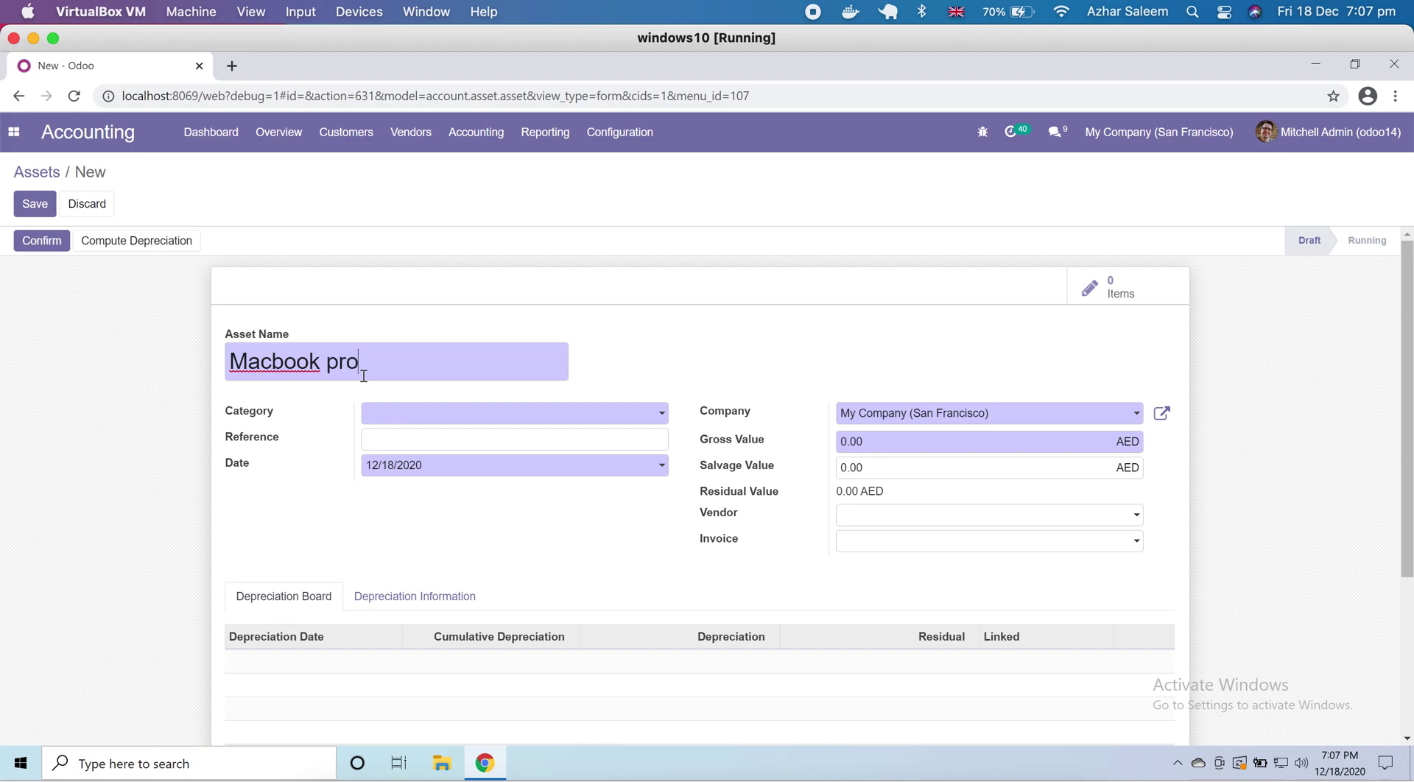
{"action": "left_click", "coordinate": [483, 413]}
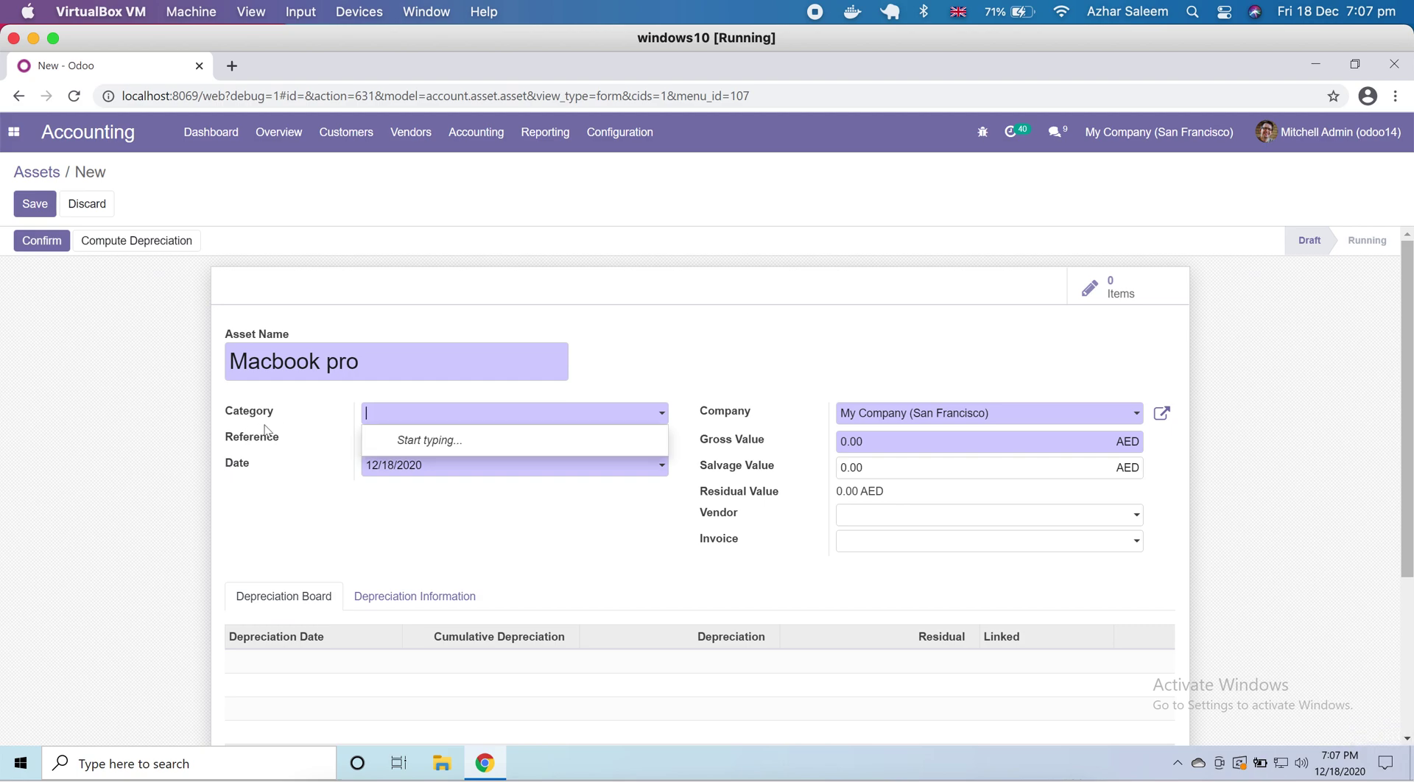
{"action": "left_click", "coordinate": [285, 428]}
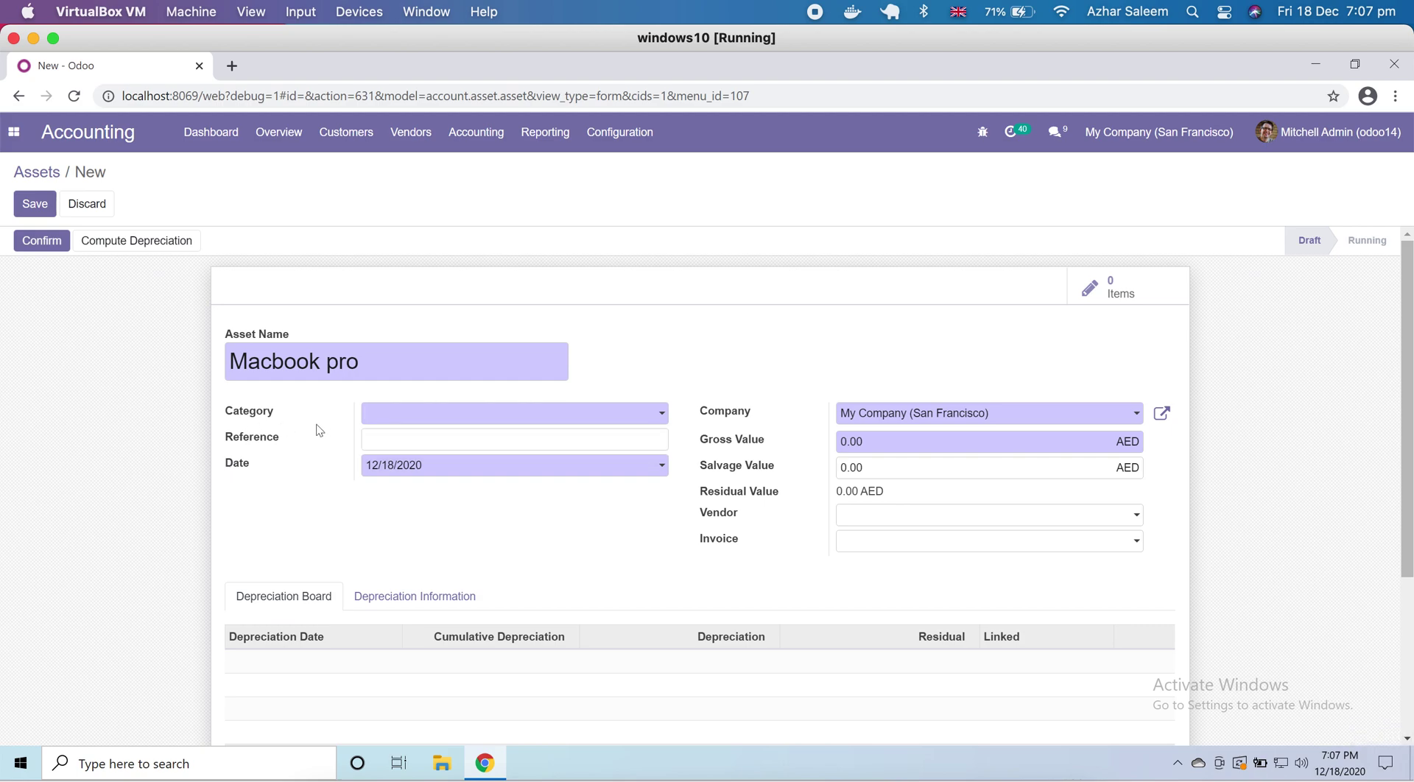
{"action": "left_click", "coordinate": [619, 133]}
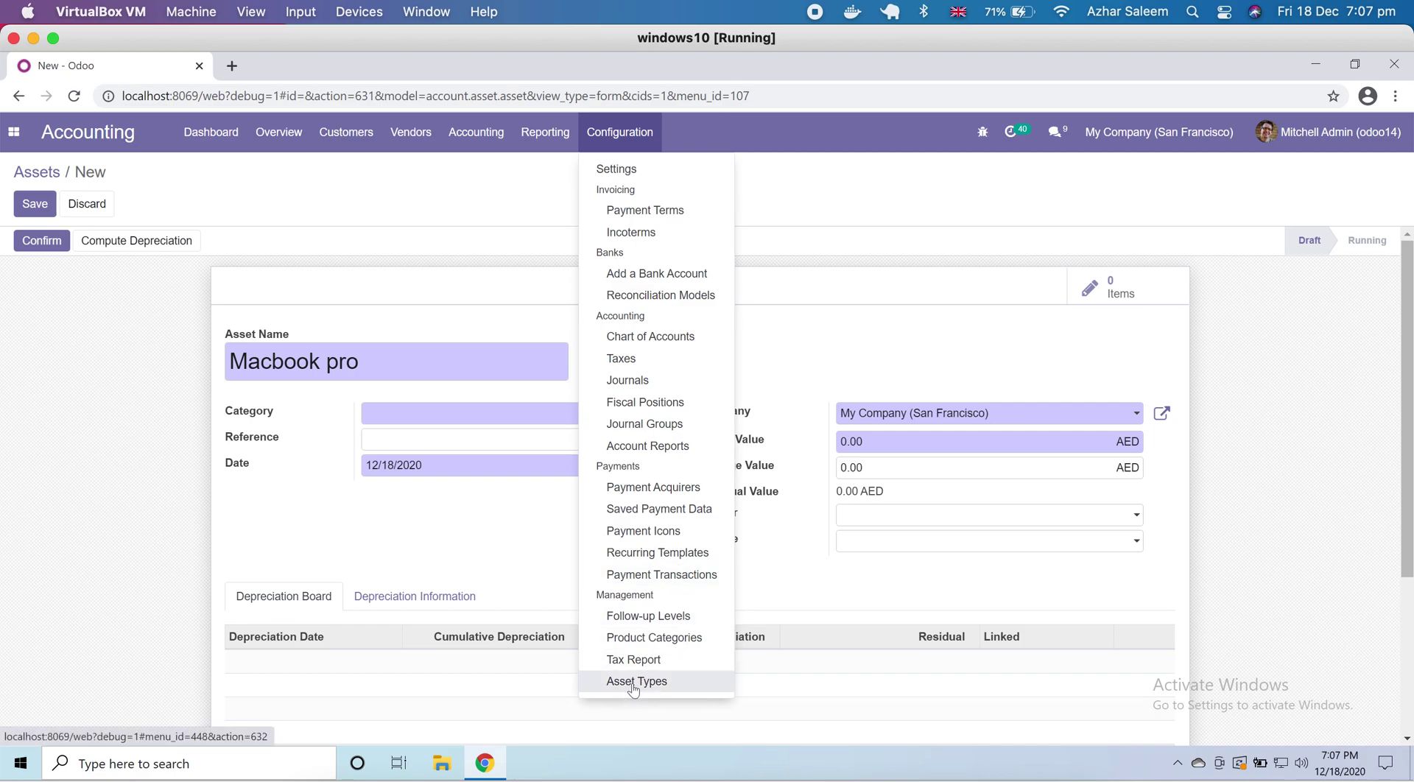
{"action": "left_click", "coordinate": [90, 205]}
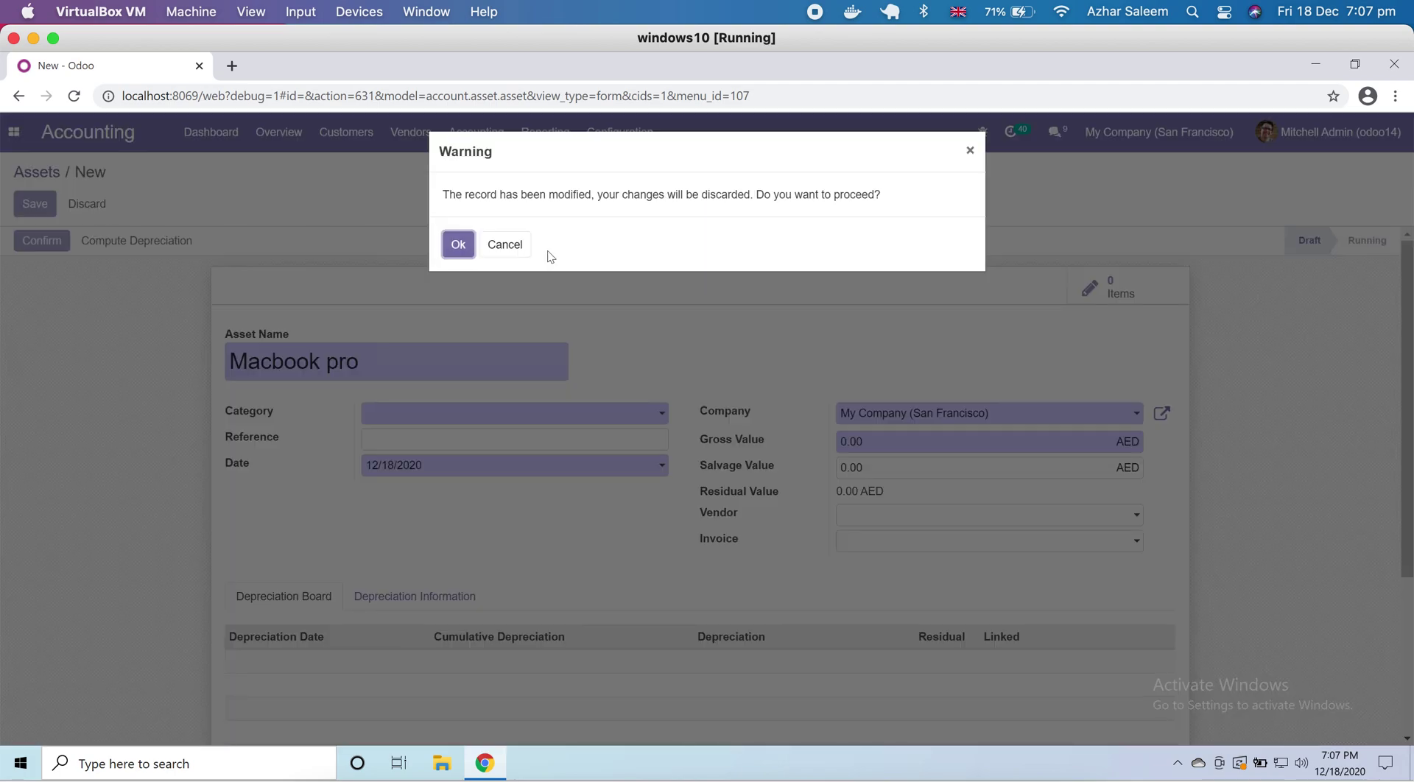
{"action": "left_click", "coordinate": [458, 245]}
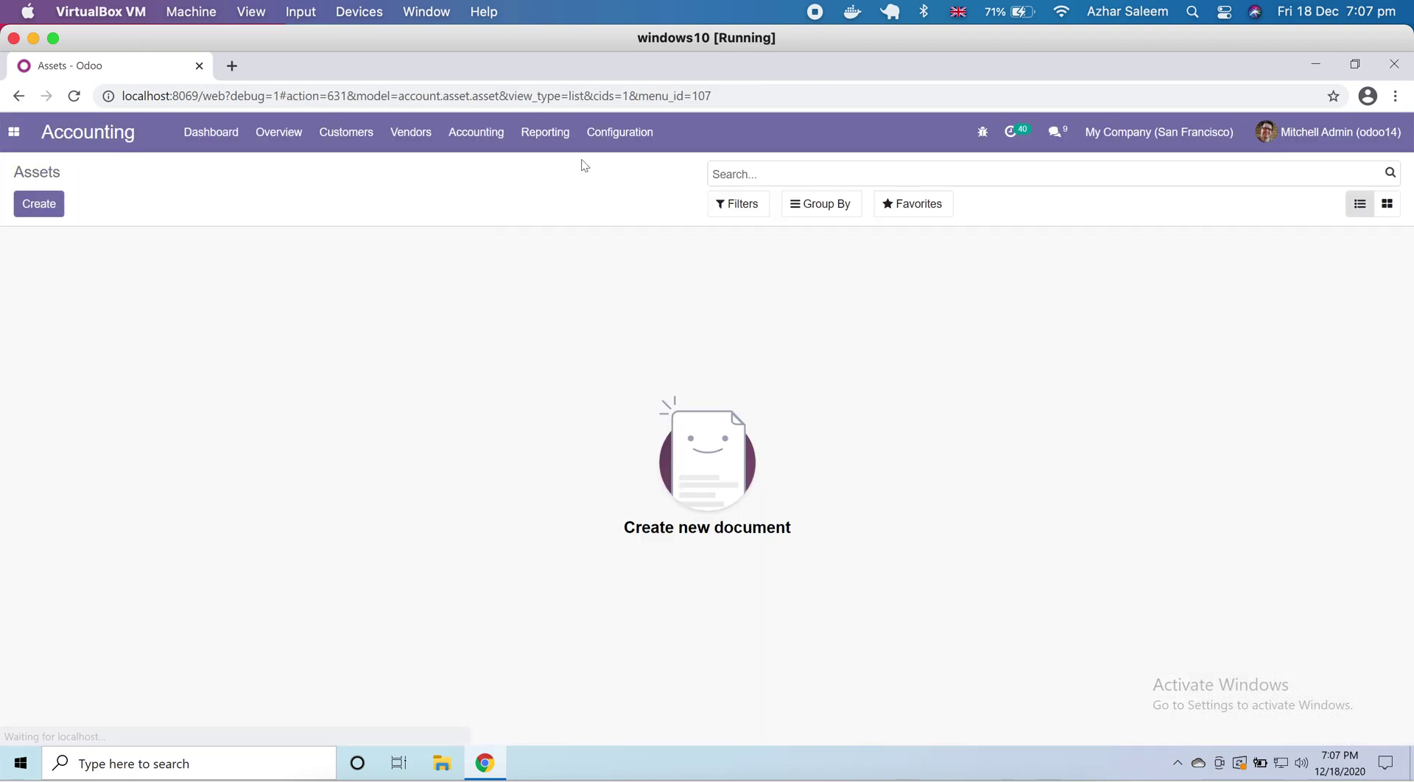
- Create a new asset type named Computers in the accounting configuration
{"action": "left_click", "coordinate": [621, 134]}
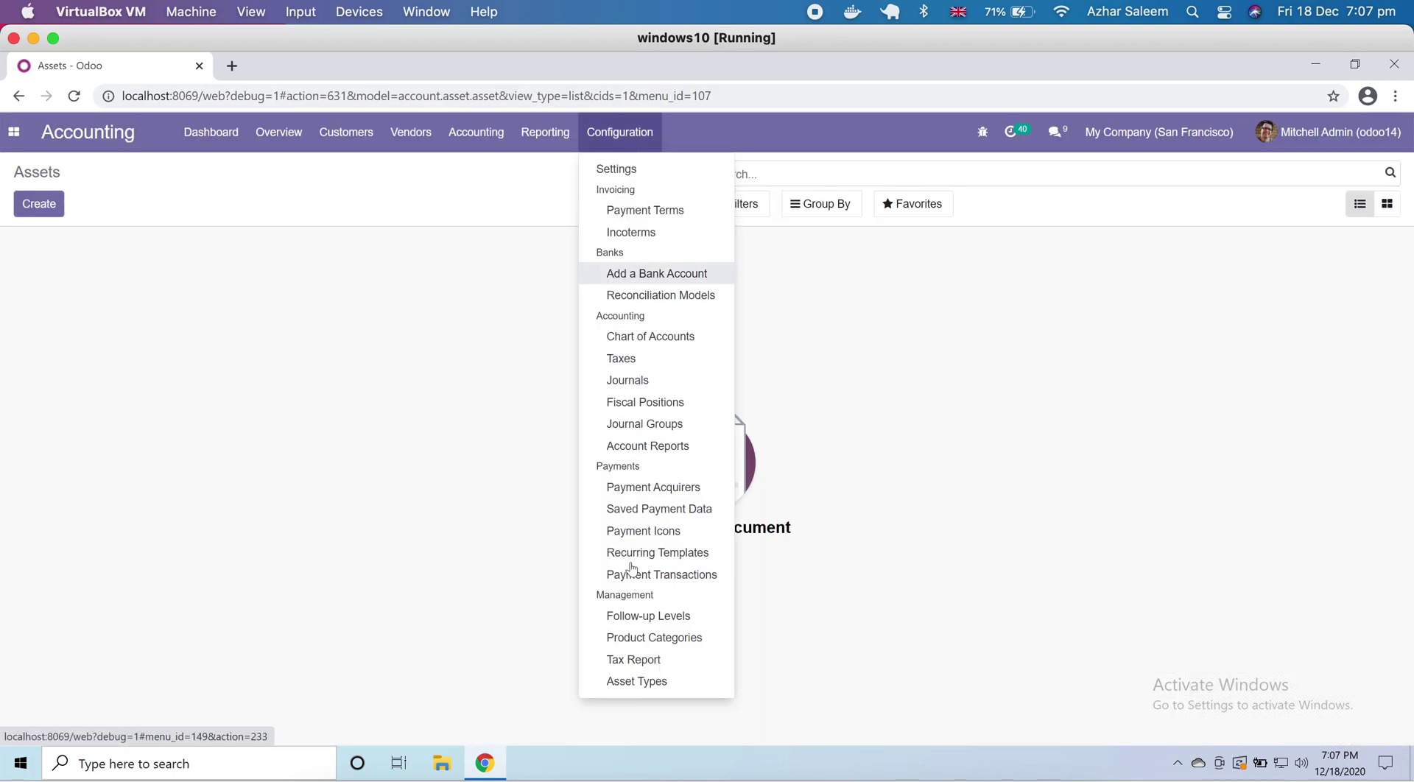
{"action": "left_click", "coordinate": [637, 681]}
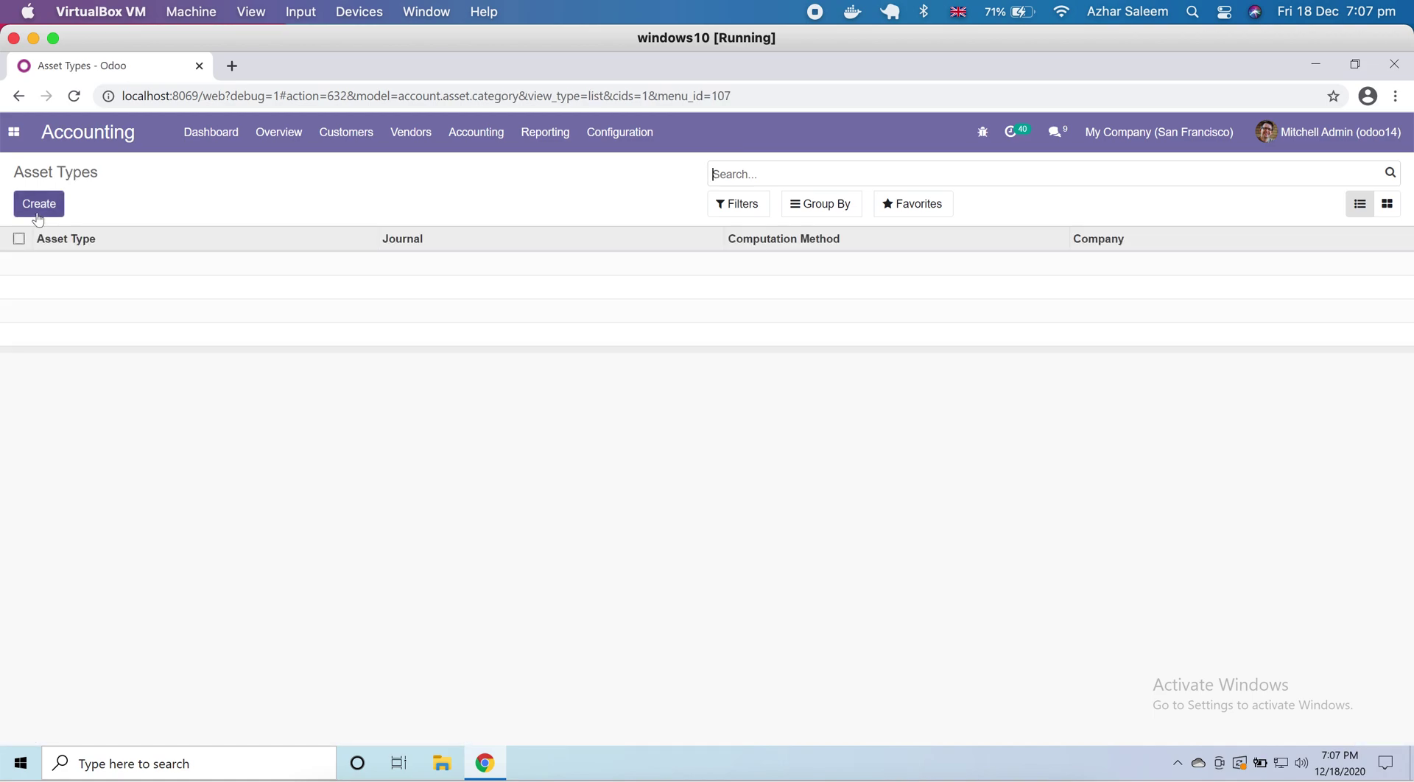
{"action": "left_click", "coordinate": [37, 214]}
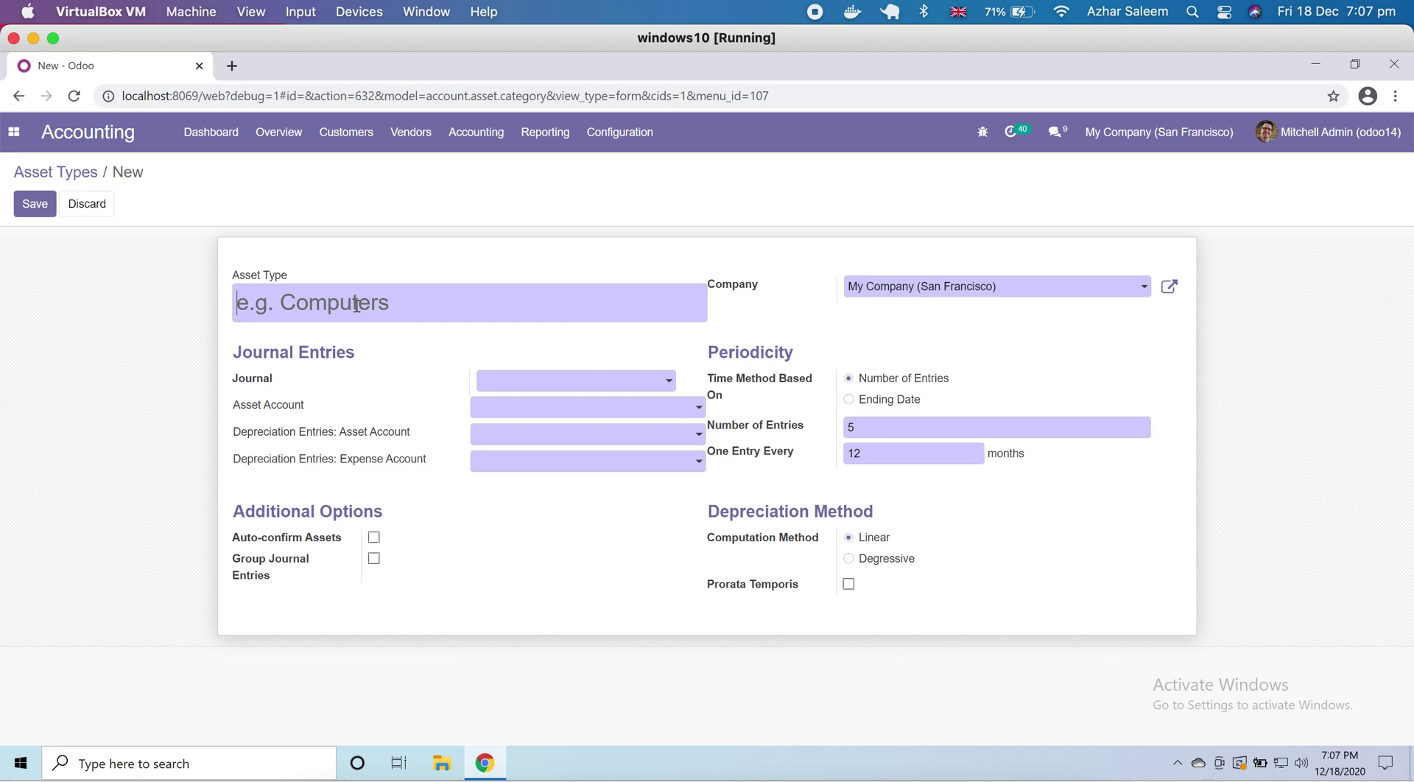
{"action": "type", "text": "Computers"}
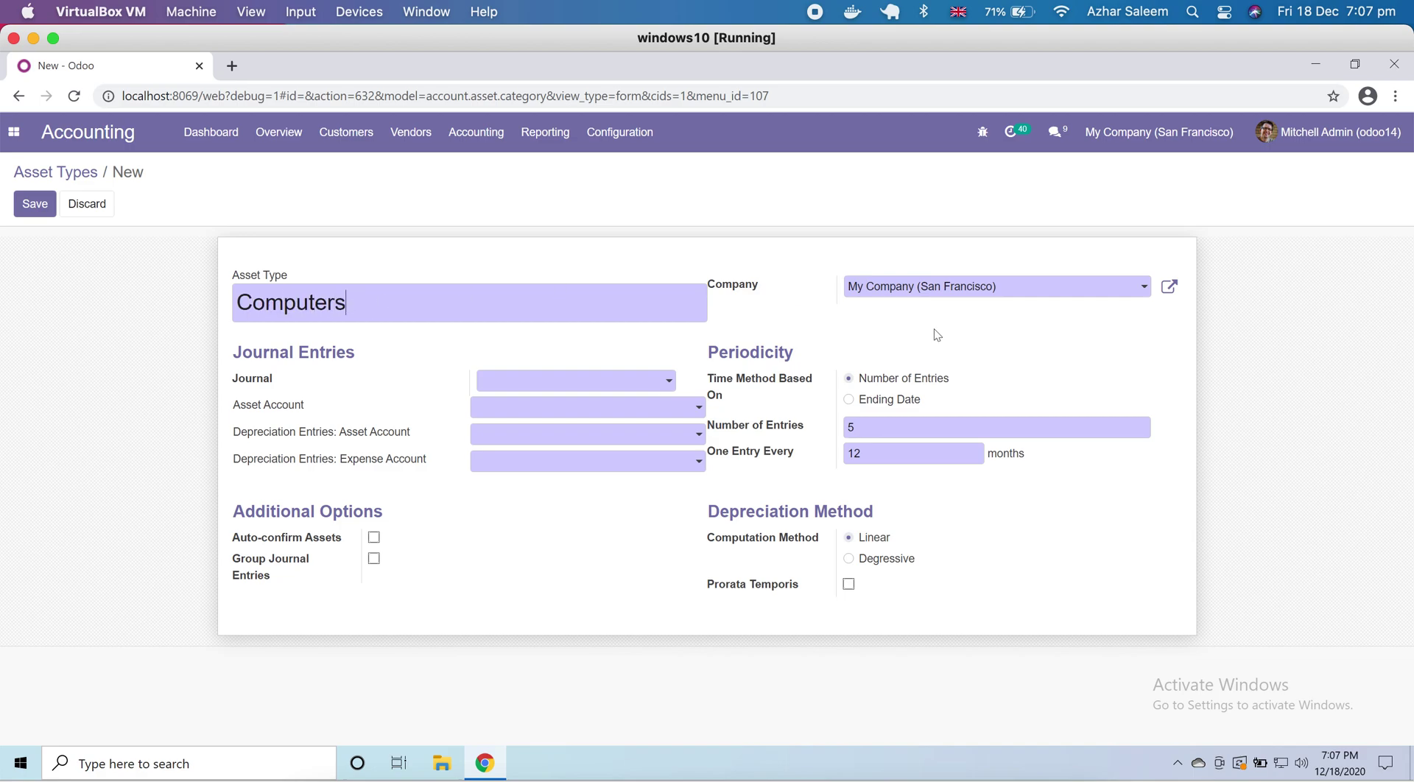
{"action": "left_click", "coordinate": [572, 383]}
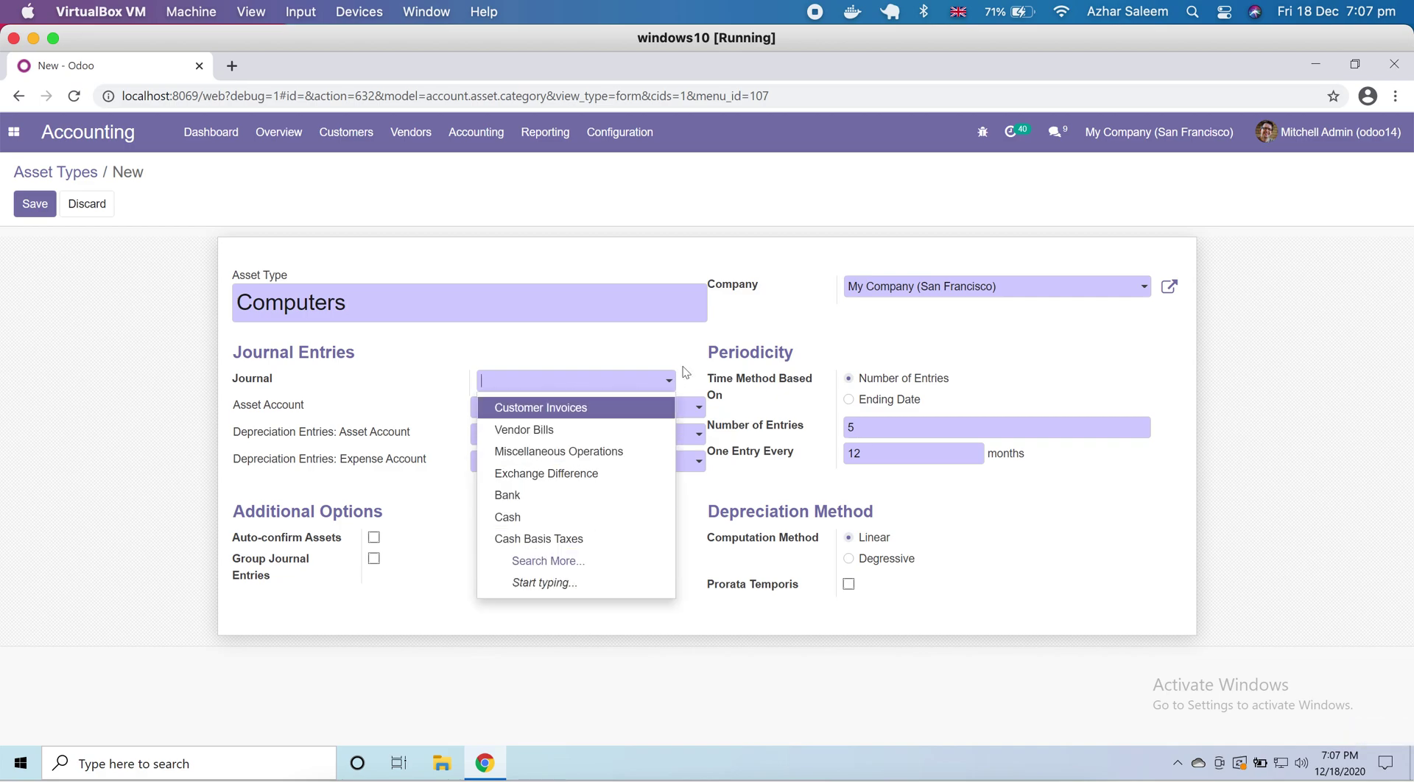
{"action": "left_click", "coordinate": [702, 372]}
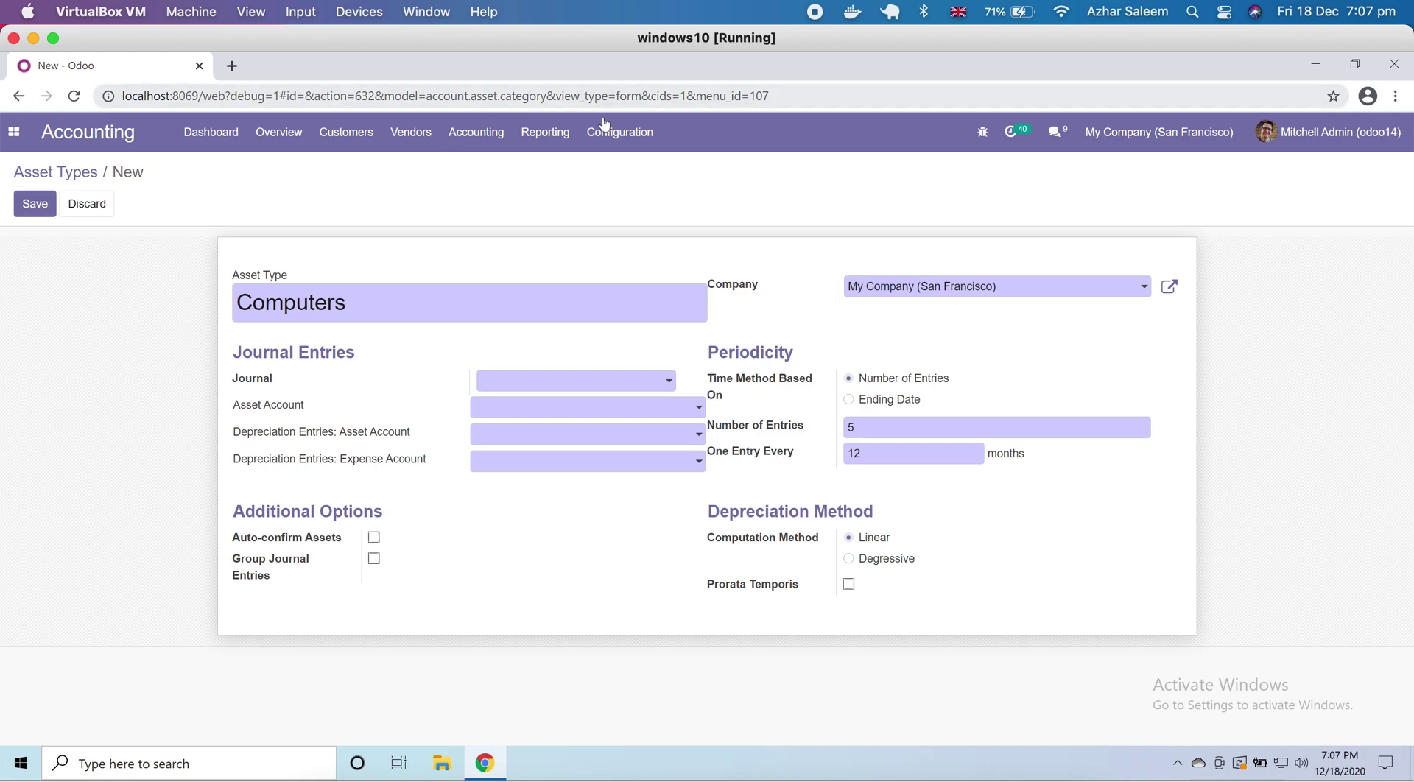
{"action": "left_click", "coordinate": [622, 143]}
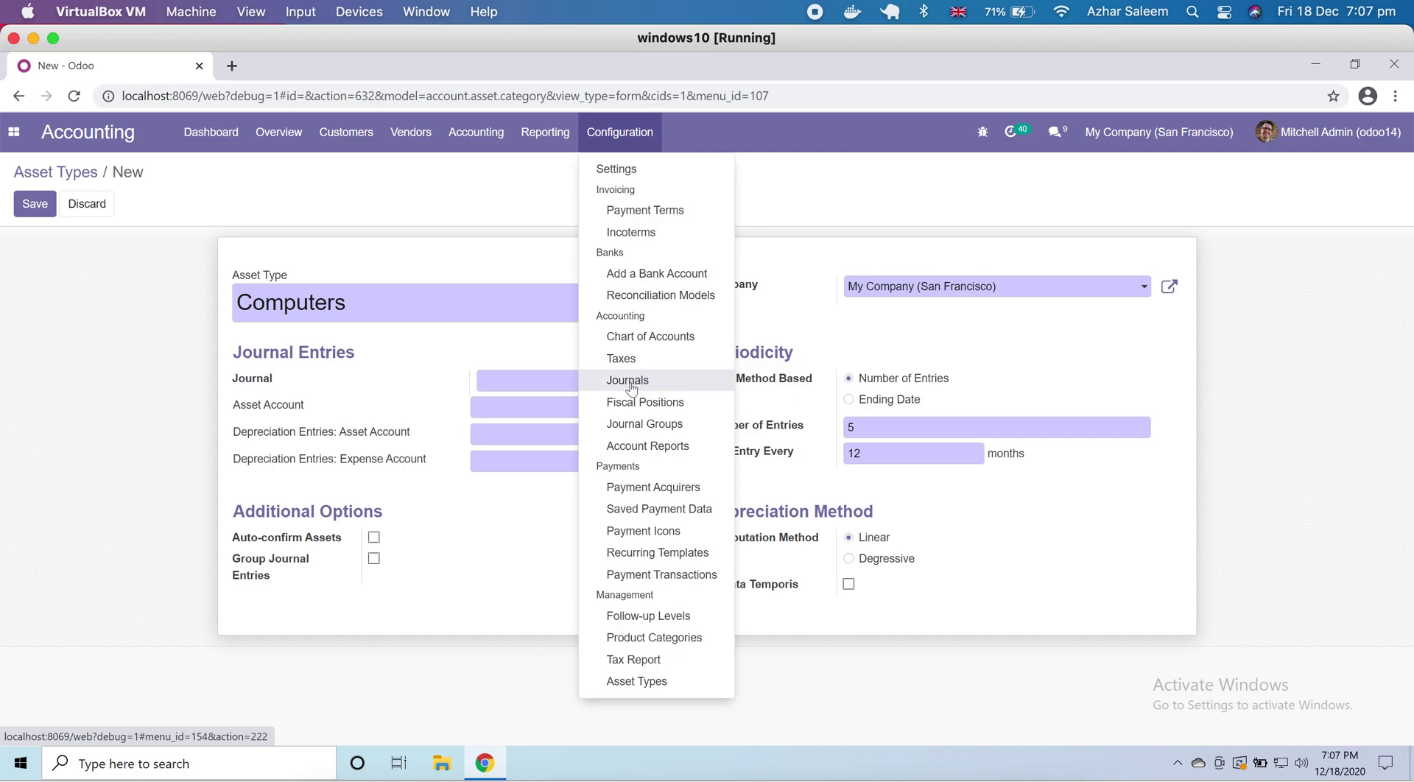
{"action": "left_click", "coordinate": [541, 365]}
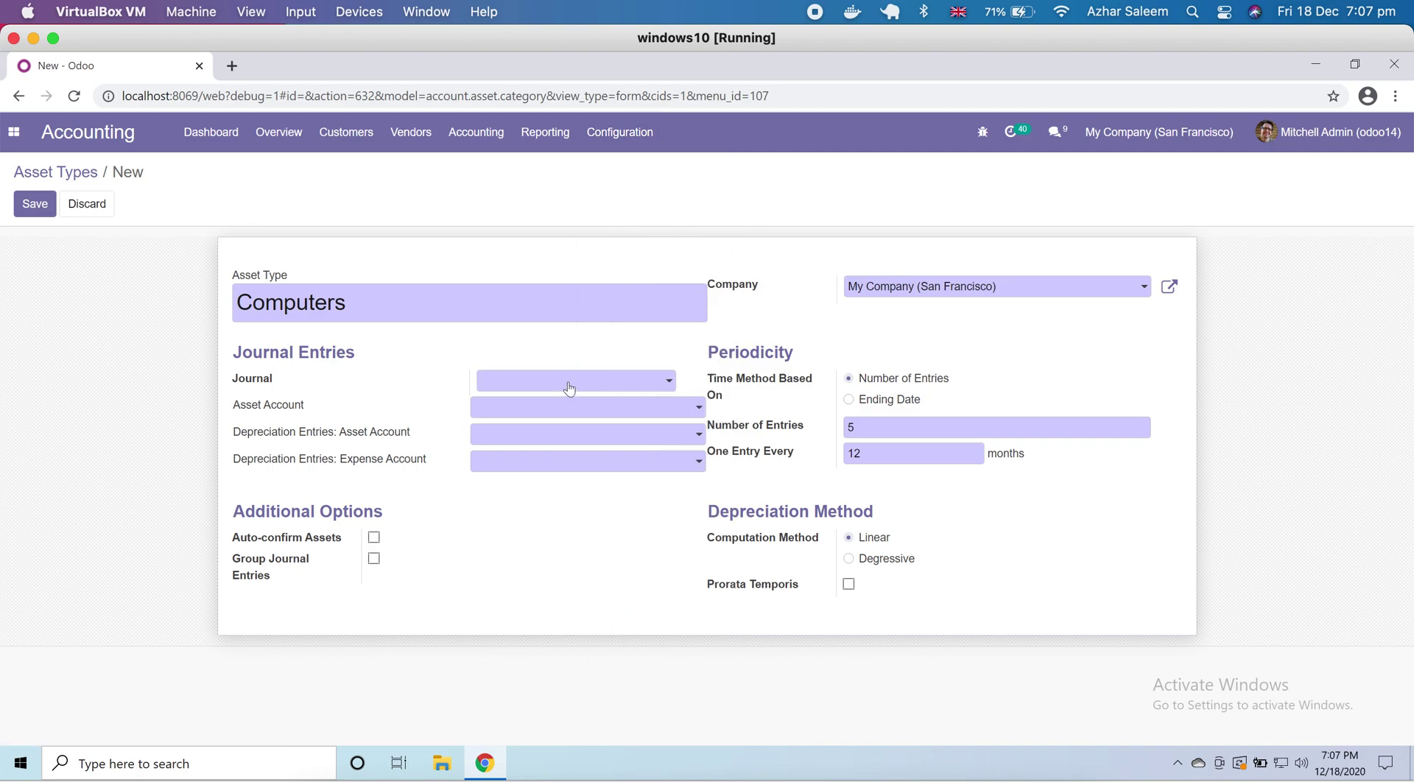
- Create and save a Computers journal for the asset type, with type Miscellaneous and short code Asset
{"action": "left_click", "coordinate": [569, 389]}
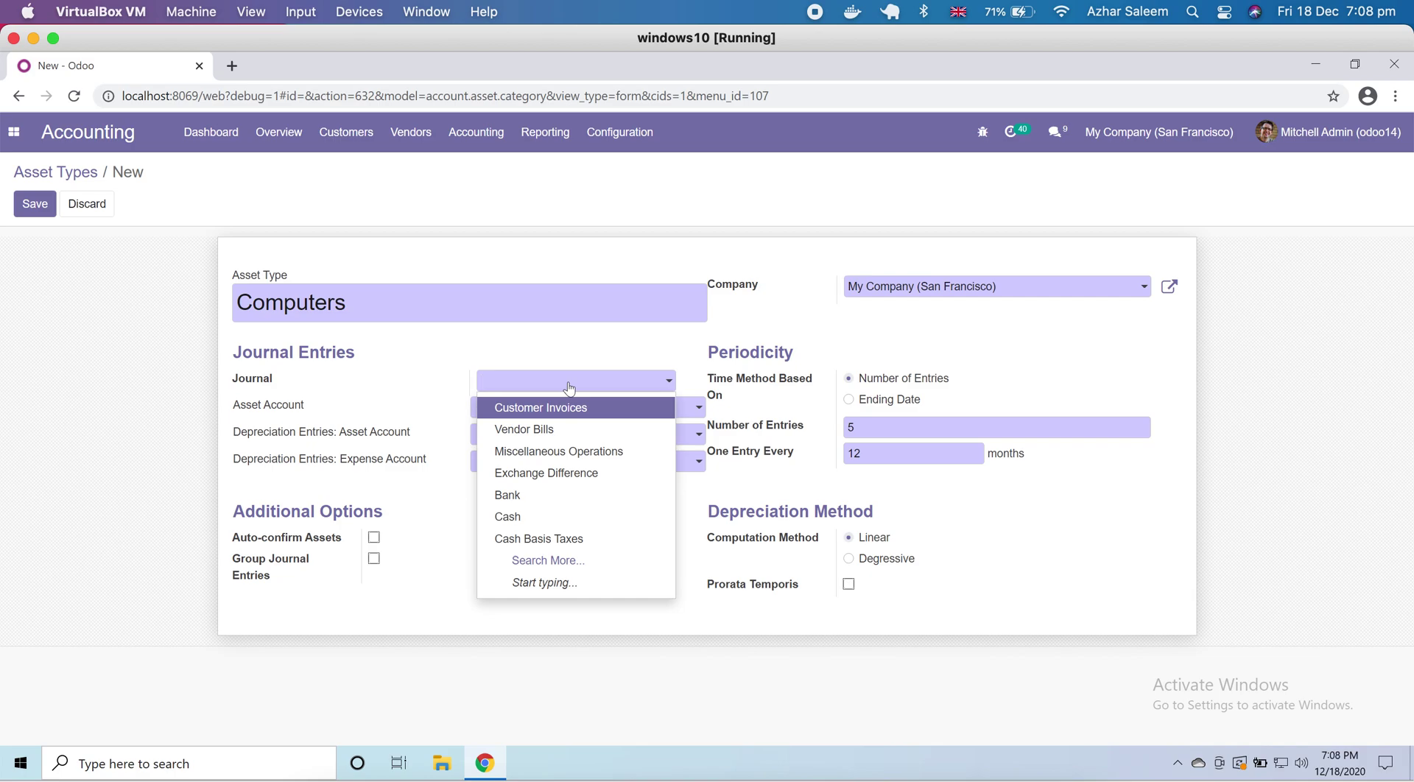
{"action": "type", "text": "Com"}
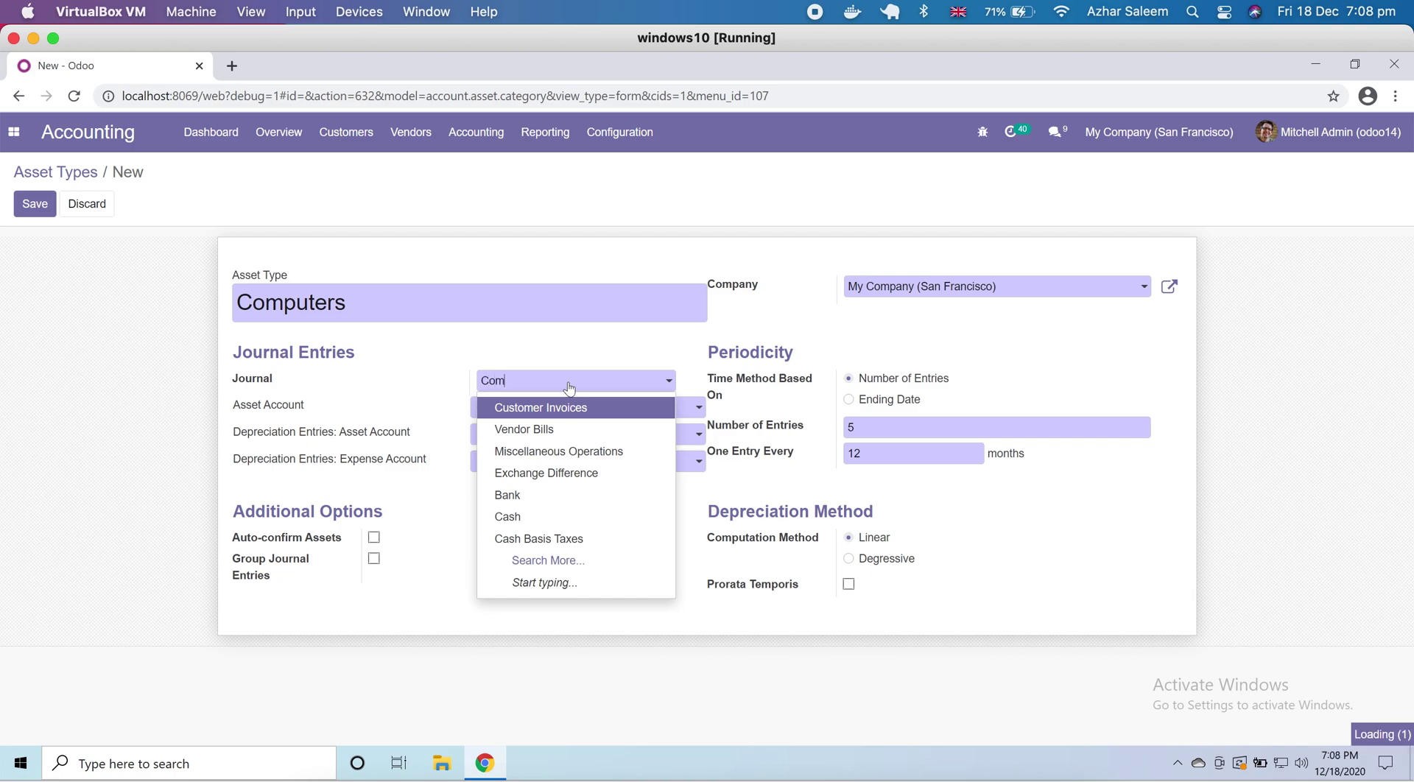
{"action": "type", "text": "puters"}
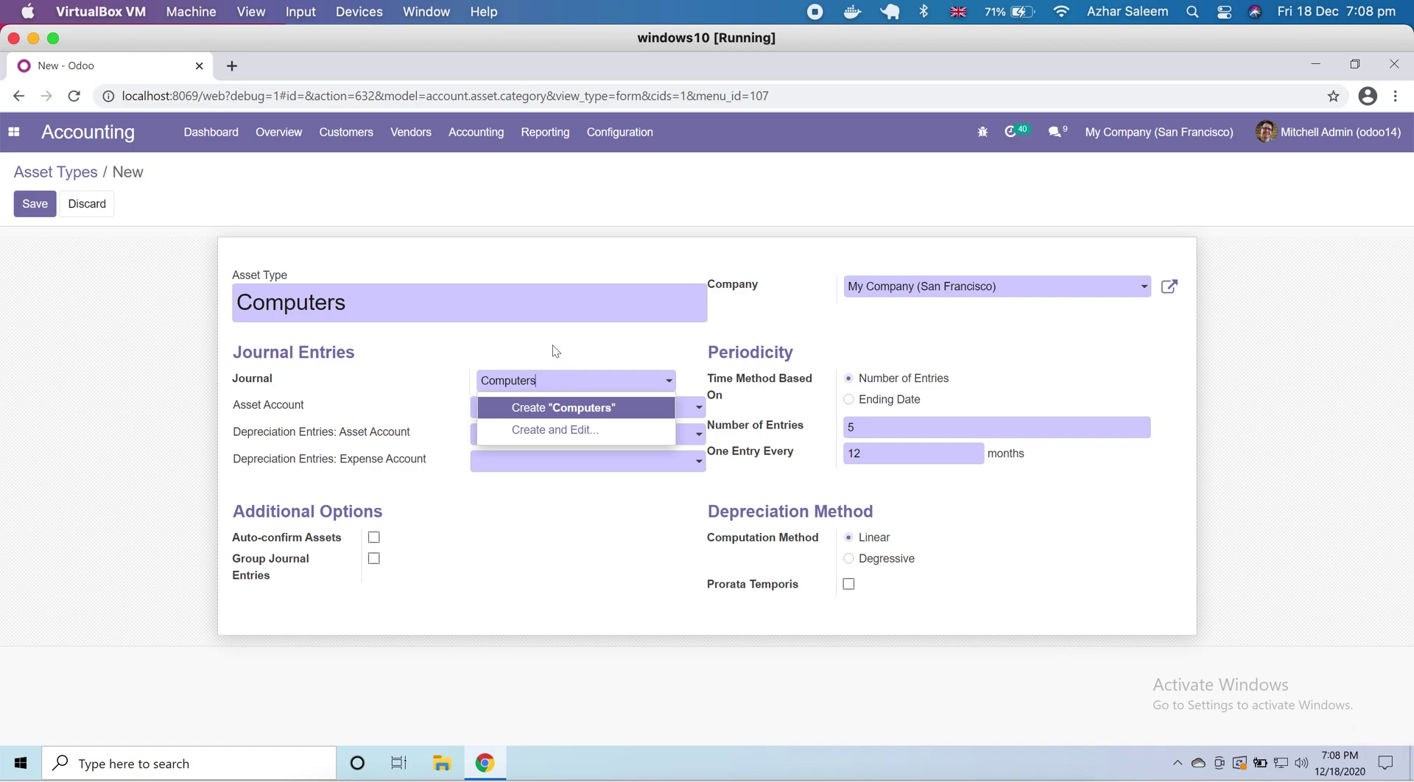
{"action": "left_click", "coordinate": [573, 435]}
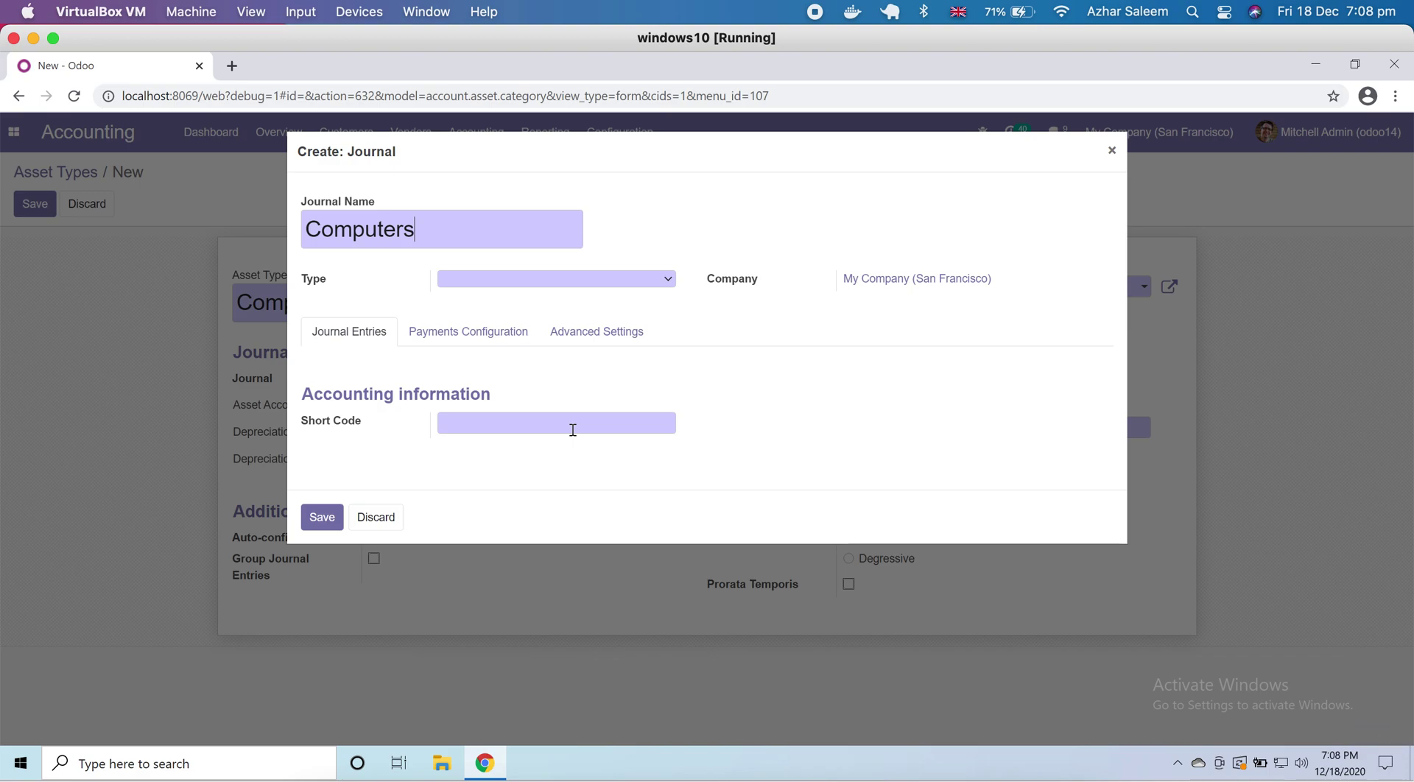
{"action": "left_click", "coordinate": [495, 280]}
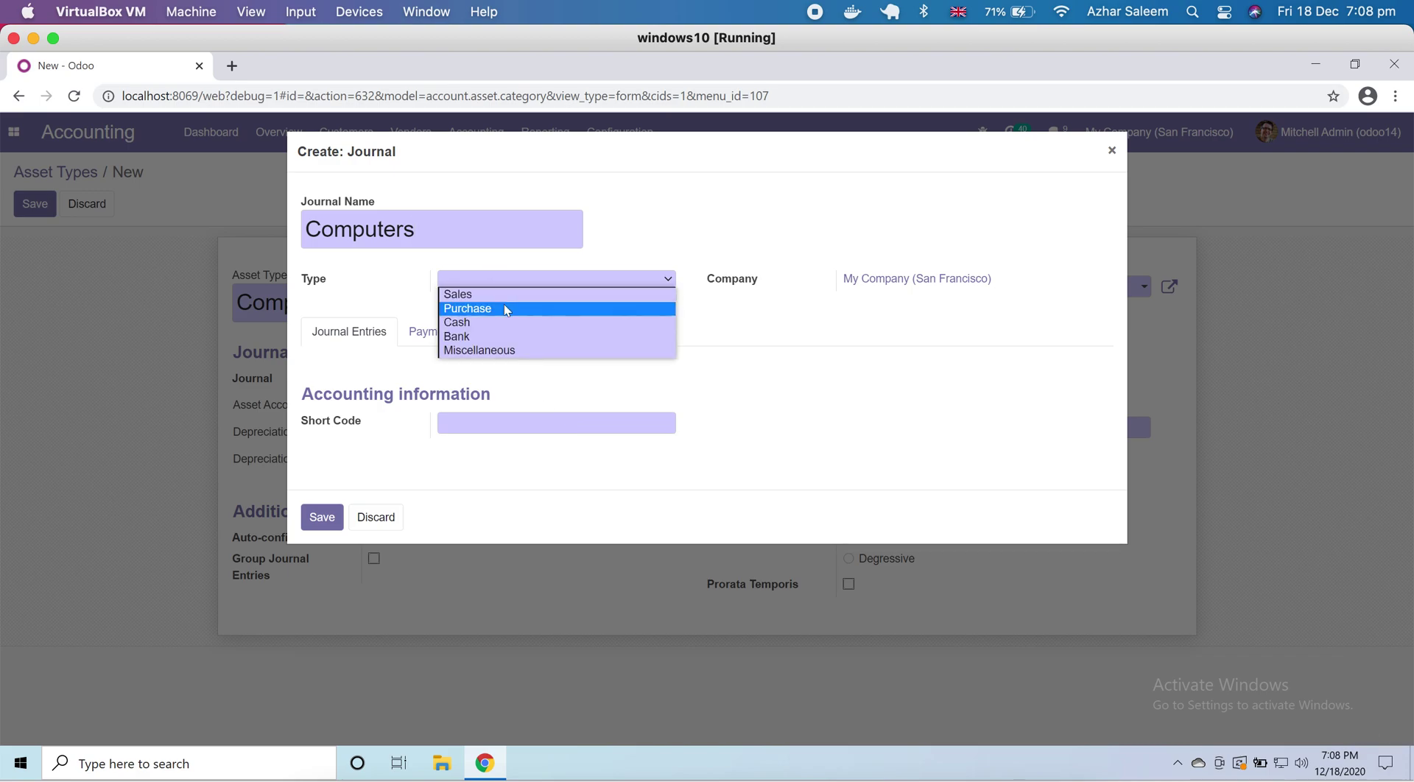
{"action": "left_click", "coordinate": [513, 356]}
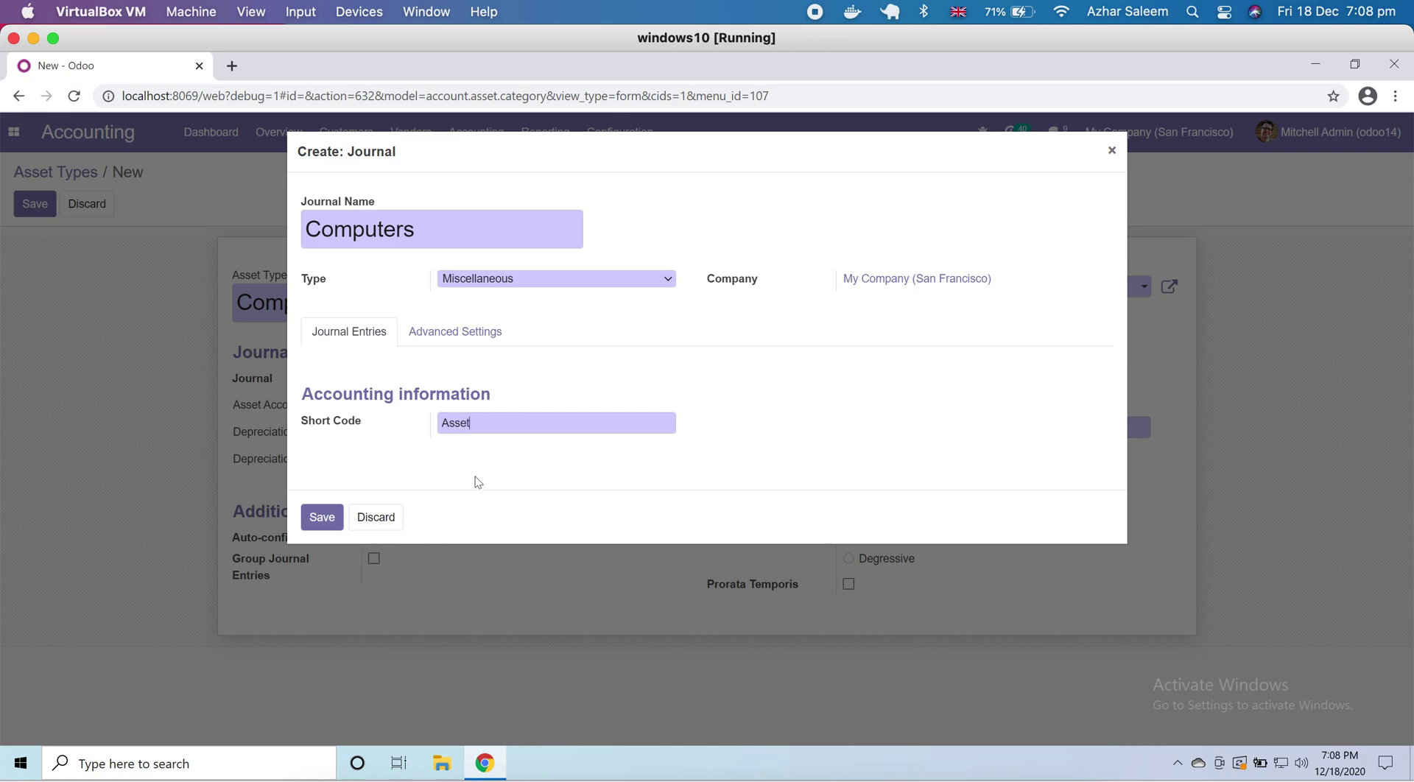
{"action": "left_click", "coordinate": [471, 331]}
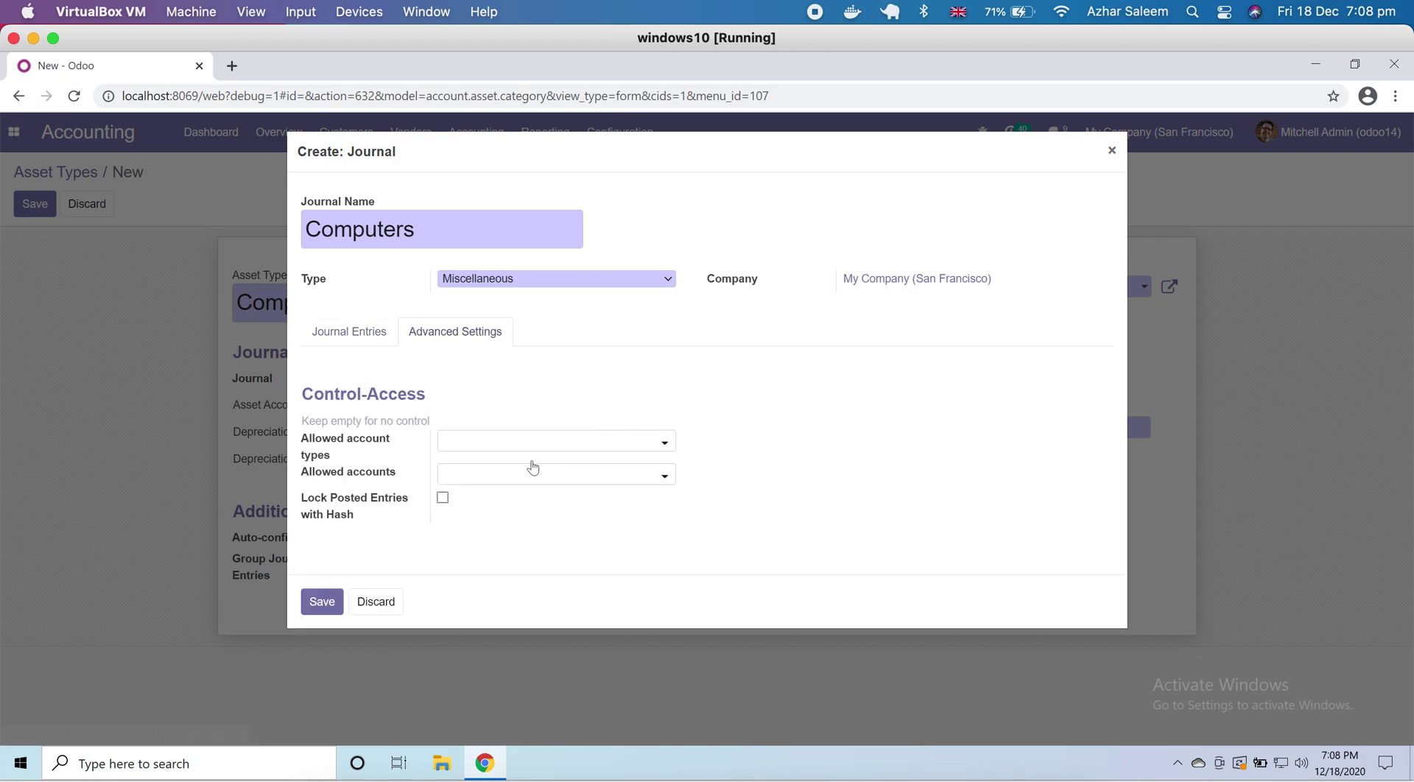
{"action": "left_click", "coordinate": [337, 333]}
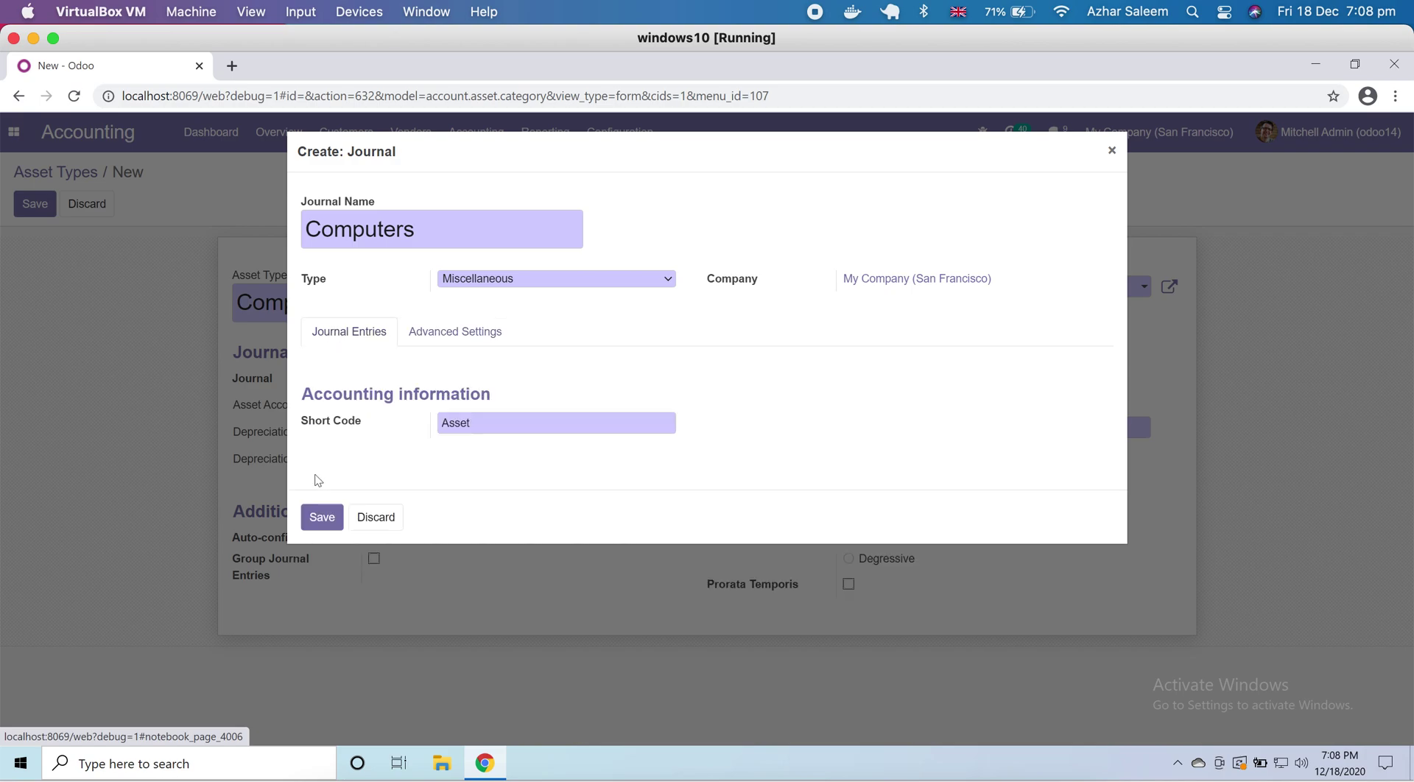
{"action": "left_click", "coordinate": [323, 517]}
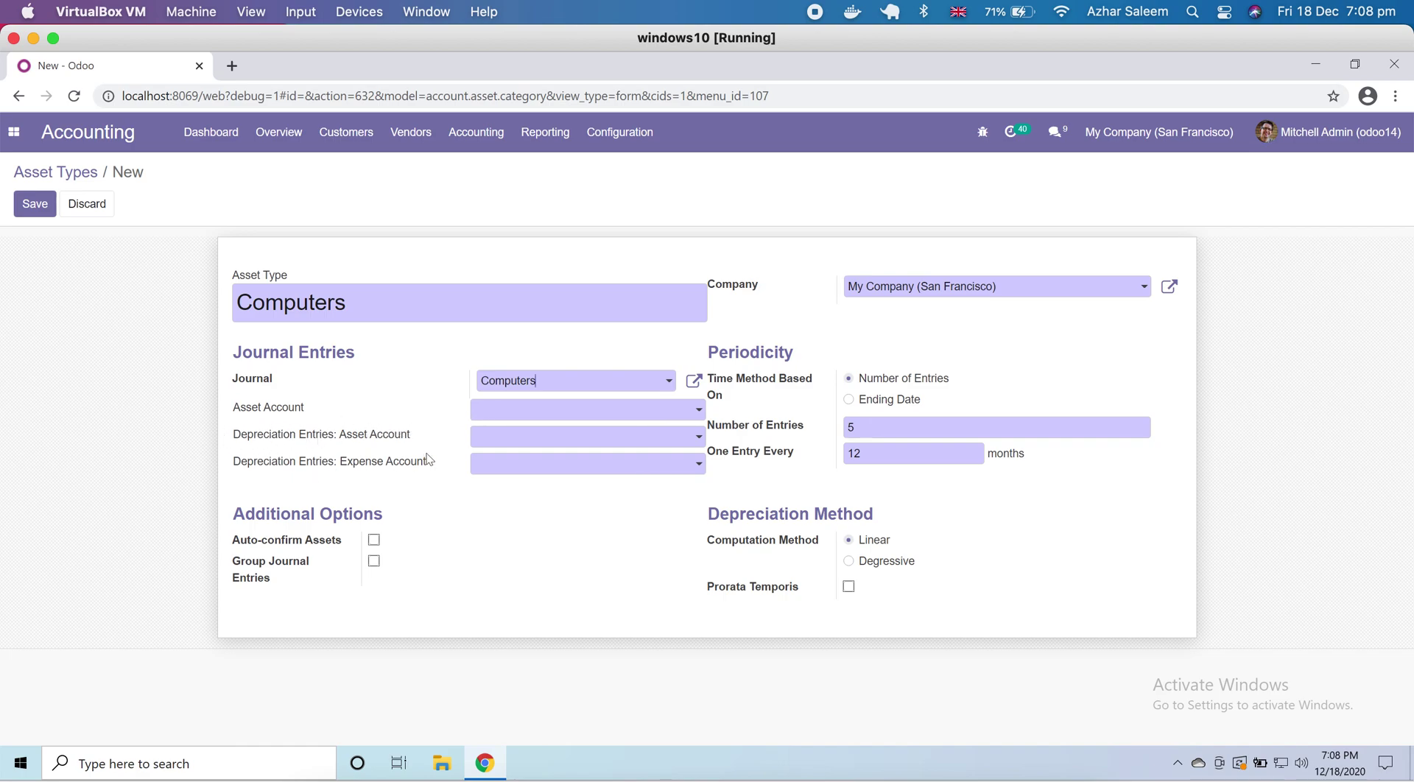
- Set the asset type's Asset Account to 152103 Computer Hardware & Software
{"action": "left_click", "coordinate": [539, 412]}
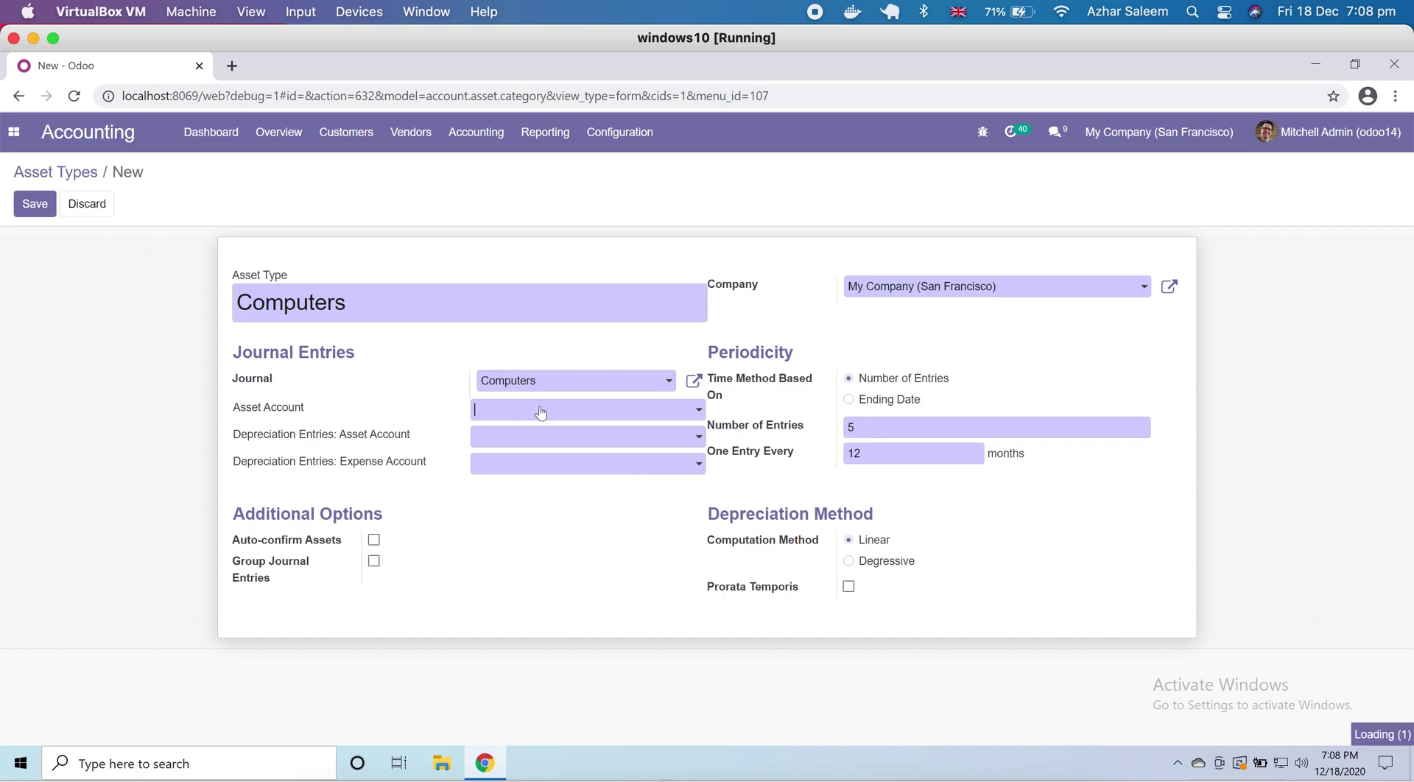
{"action": "type", "text": "c"}
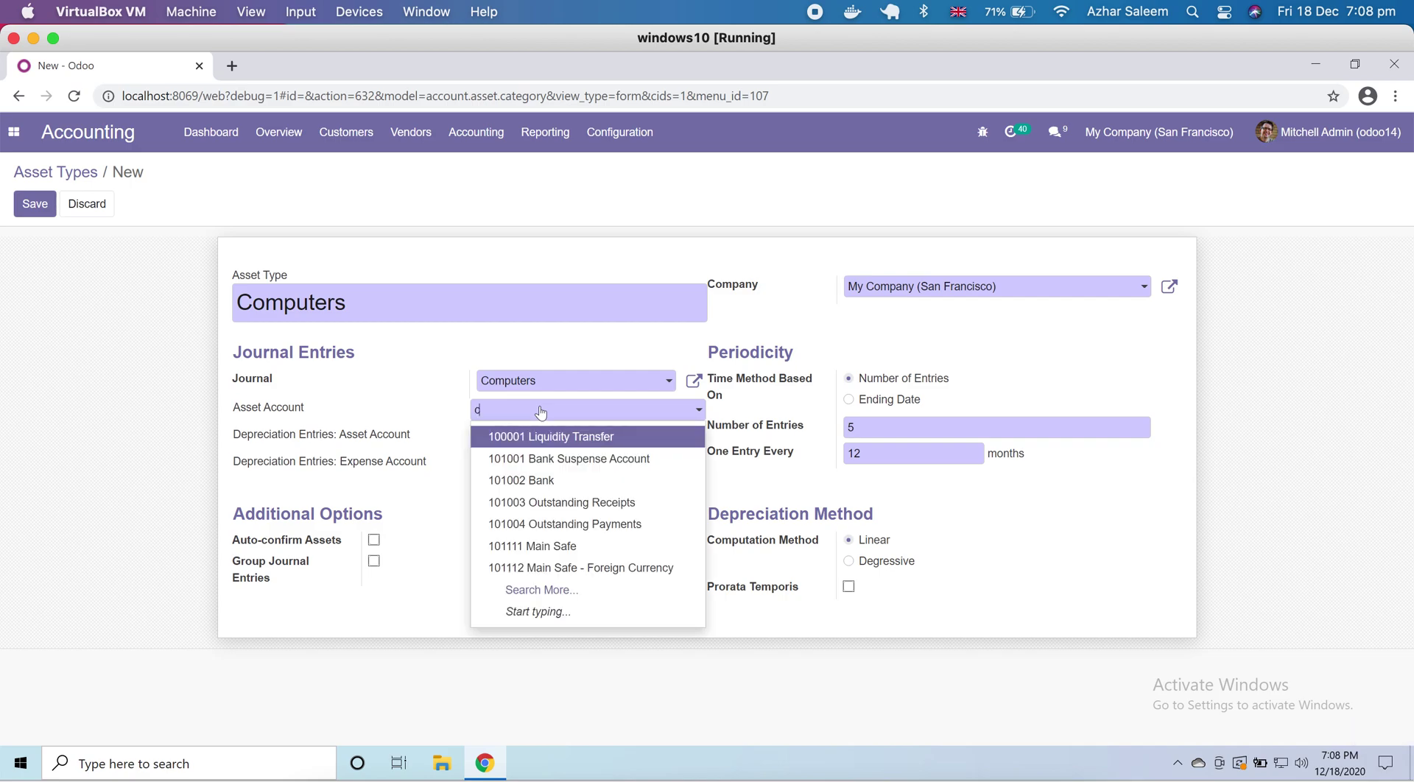
{"action": "type", "text": "om"}
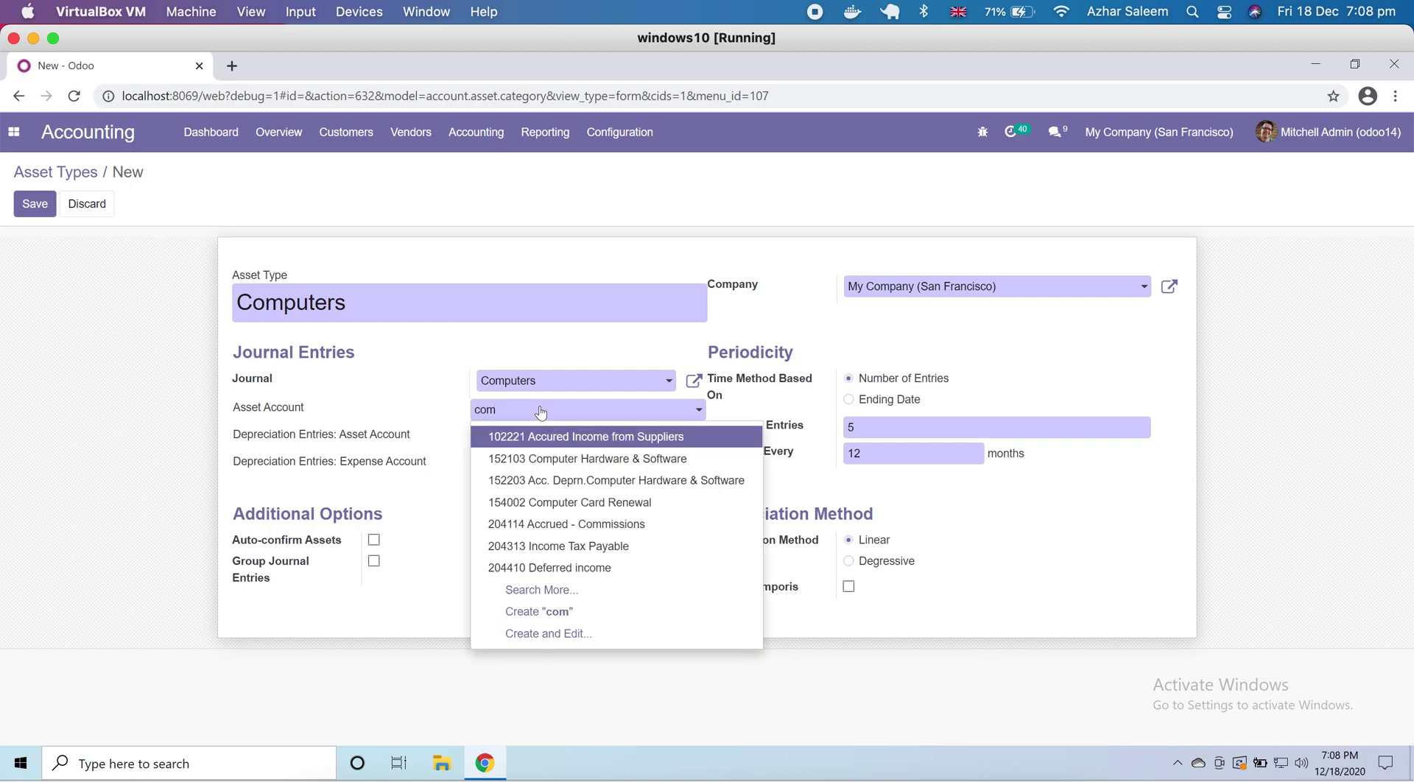
{"action": "type", "text": "pu"}
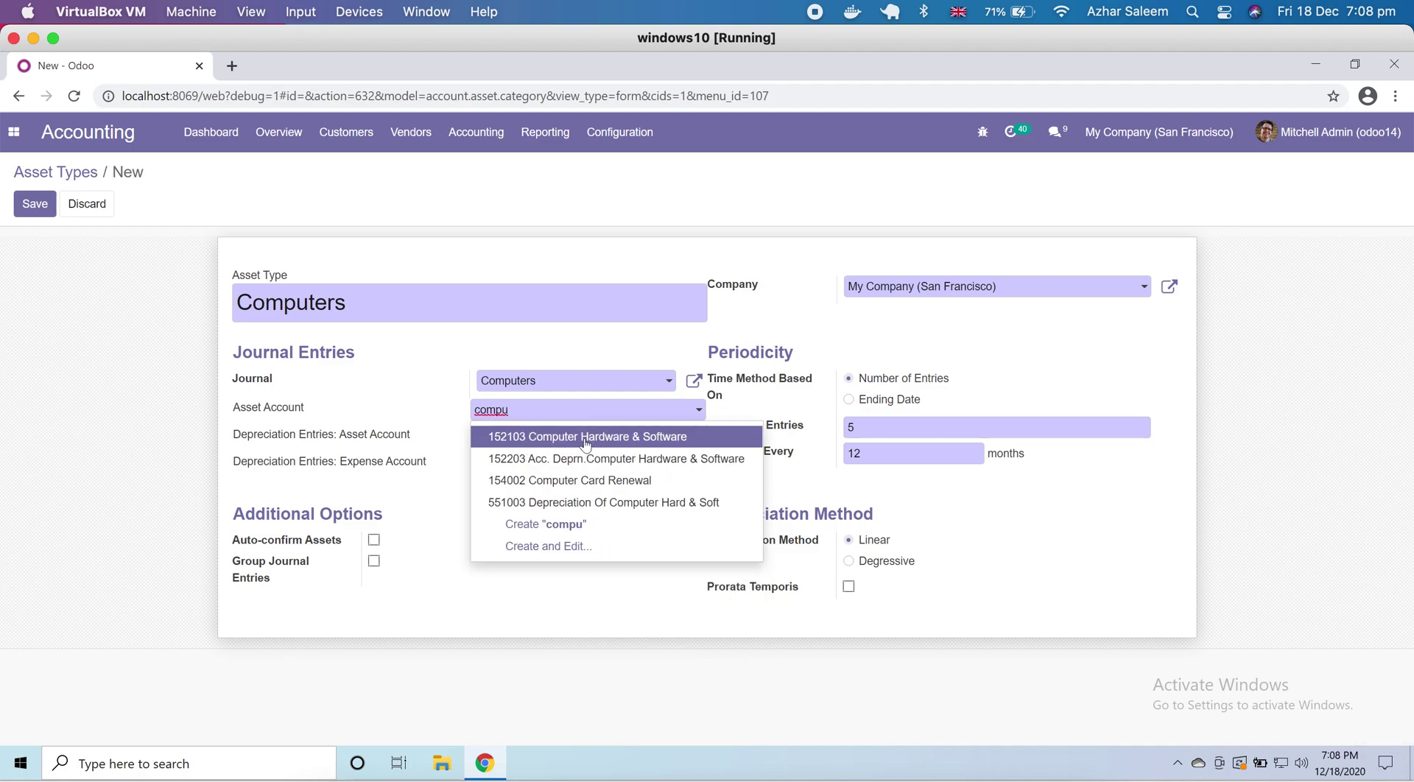
{"action": "left_click", "coordinate": [652, 438]}
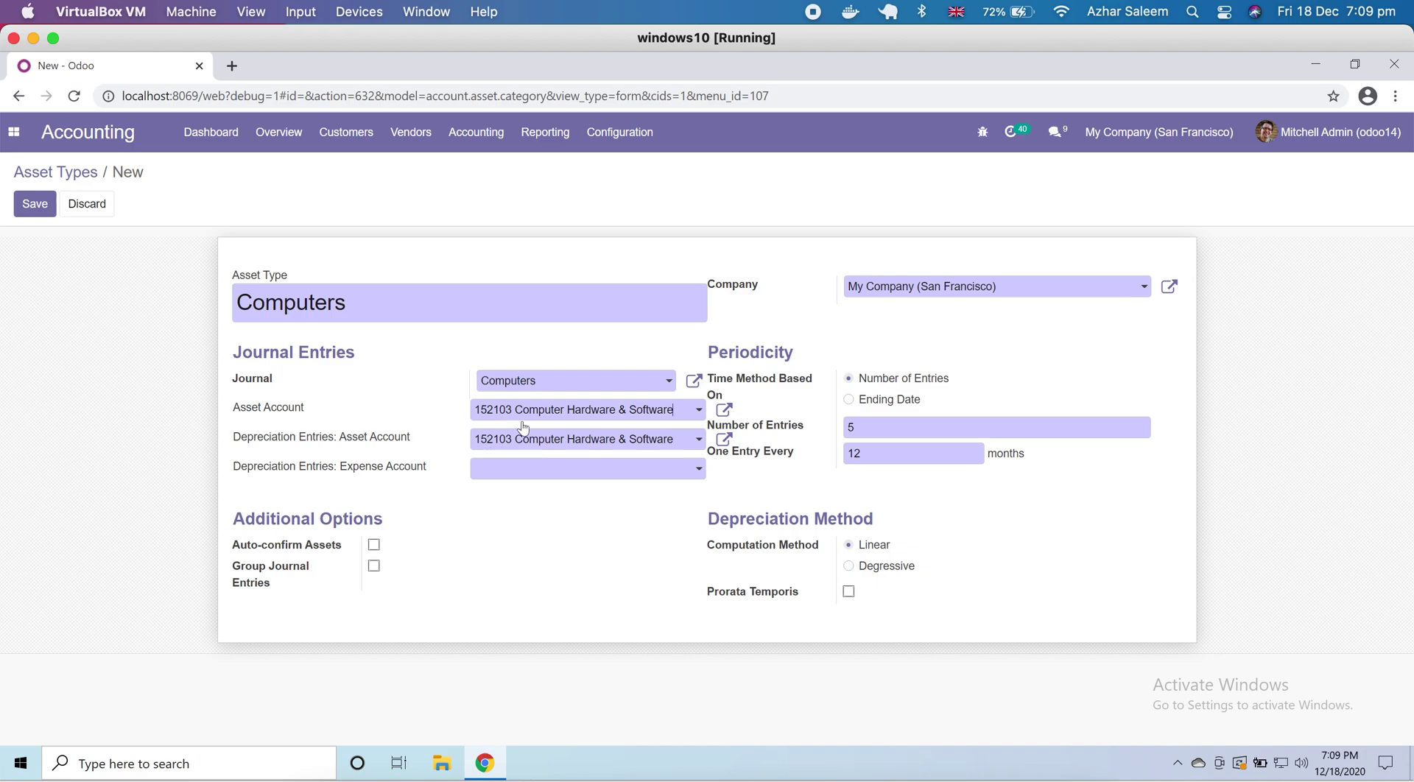
- Set the asset type's Depreciation Entries: Asset Account to 152203 Acc. Deprn.Computer Hardware & Software
{"action": "left_click", "coordinate": [678, 443]}
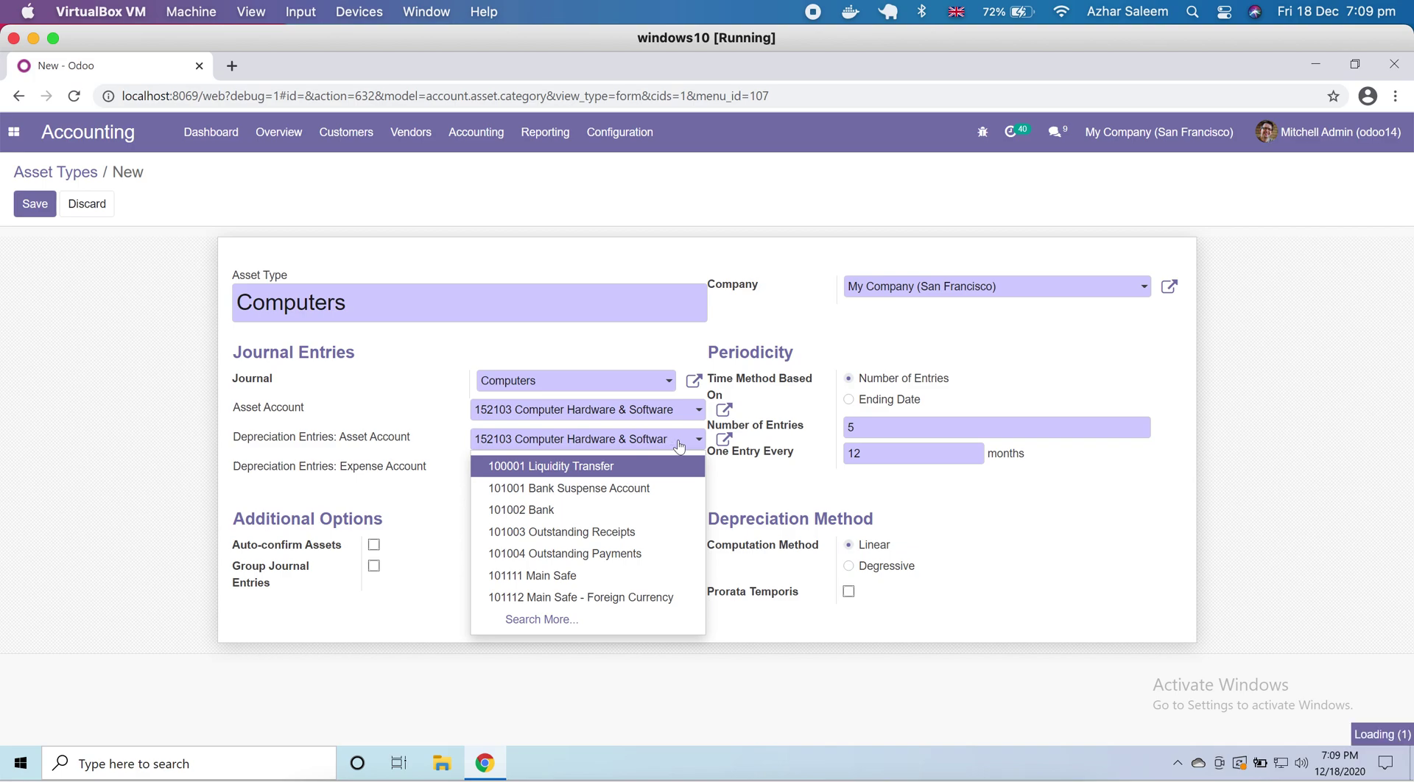
{"action": "key", "text": "BackSpace"}
{"action": "key", "text": "BackSpace"}
{"action": "key", "text": "BackSpace"}
{"action": "key", "text": "BackSpace"}
{"action": "key", "text": "BackSpace"}
{"action": "key", "text": "BackSpace"}
{"action": "key", "text": "BackSpace"}
{"action": "key", "text": "BackSpace"}
{"action": "key", "text": "BackSpace"}
{"action": "key", "text": "BackSpace"}
{"action": "key", "text": "BackSpace"}
{"action": "key", "text": "BackSpace"}
{"action": "key", "text": "BackSpace"}
{"action": "key", "text": "BackSpace"}
{"action": "key", "text": "BackSpace"}
{"action": "key", "text": "BackSpace"}
{"action": "key", "text": "BackSpace"}
{"action": "key", "text": "BackSpace"}
{"action": "key", "text": "BackSpace"}
{"action": "key", "text": "BackSpace"}
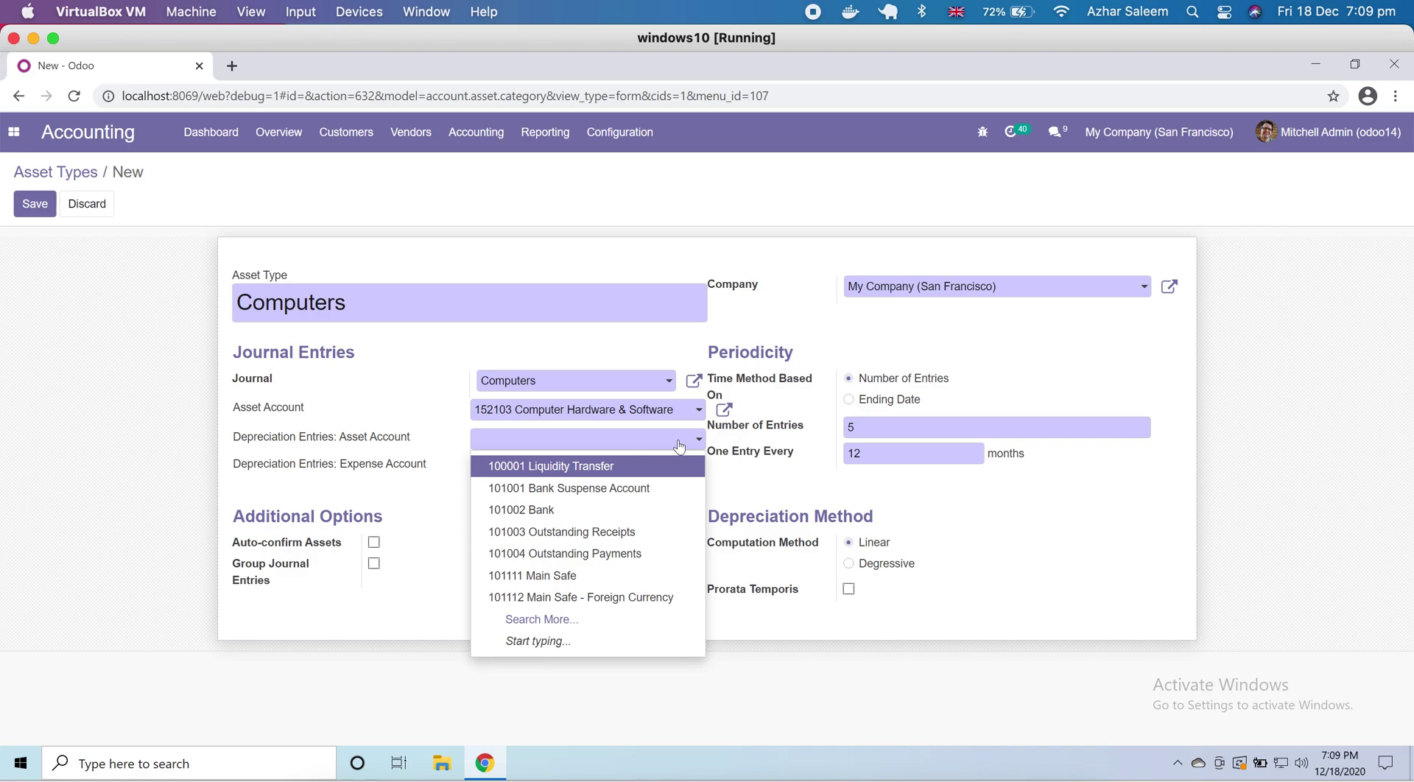
{"action": "type", "text": "compu"}
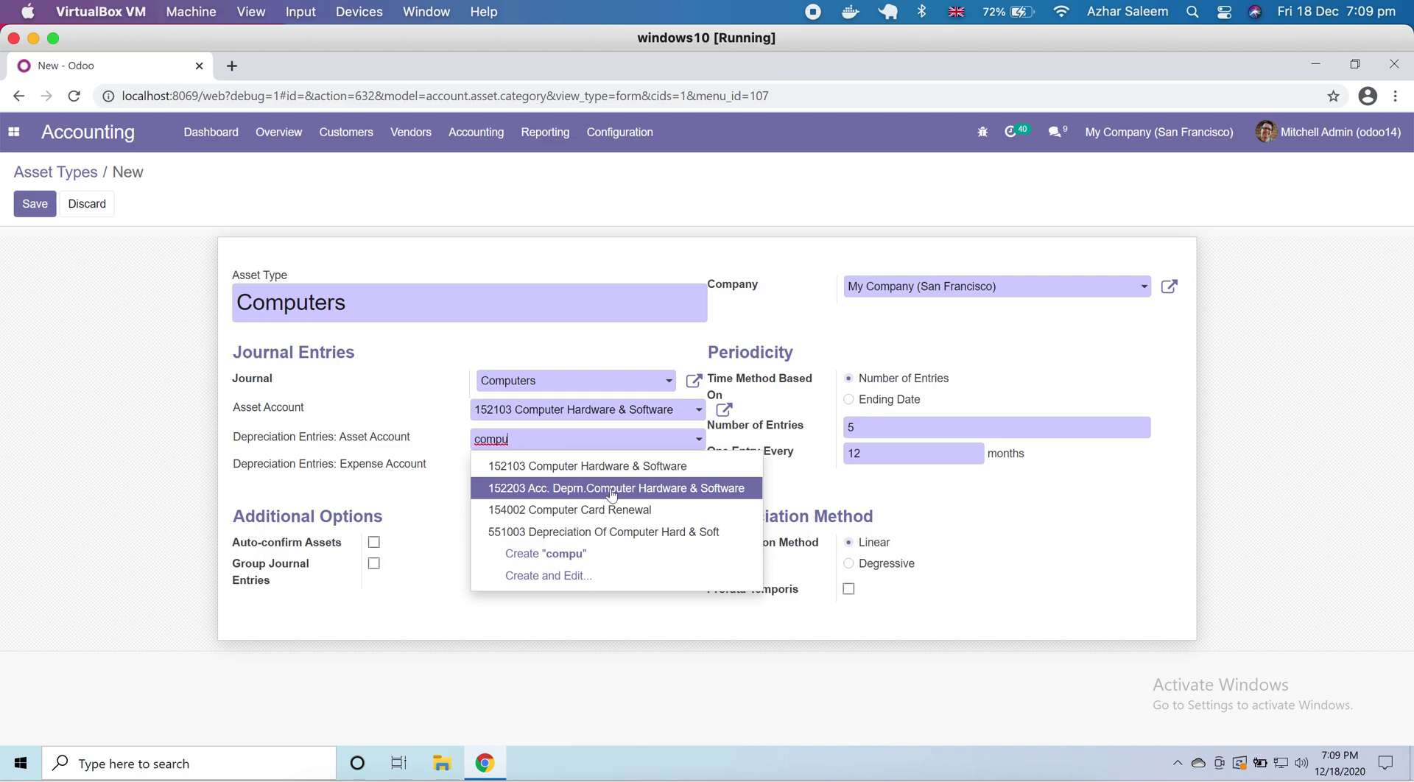
{"action": "left_click", "coordinate": [681, 496]}
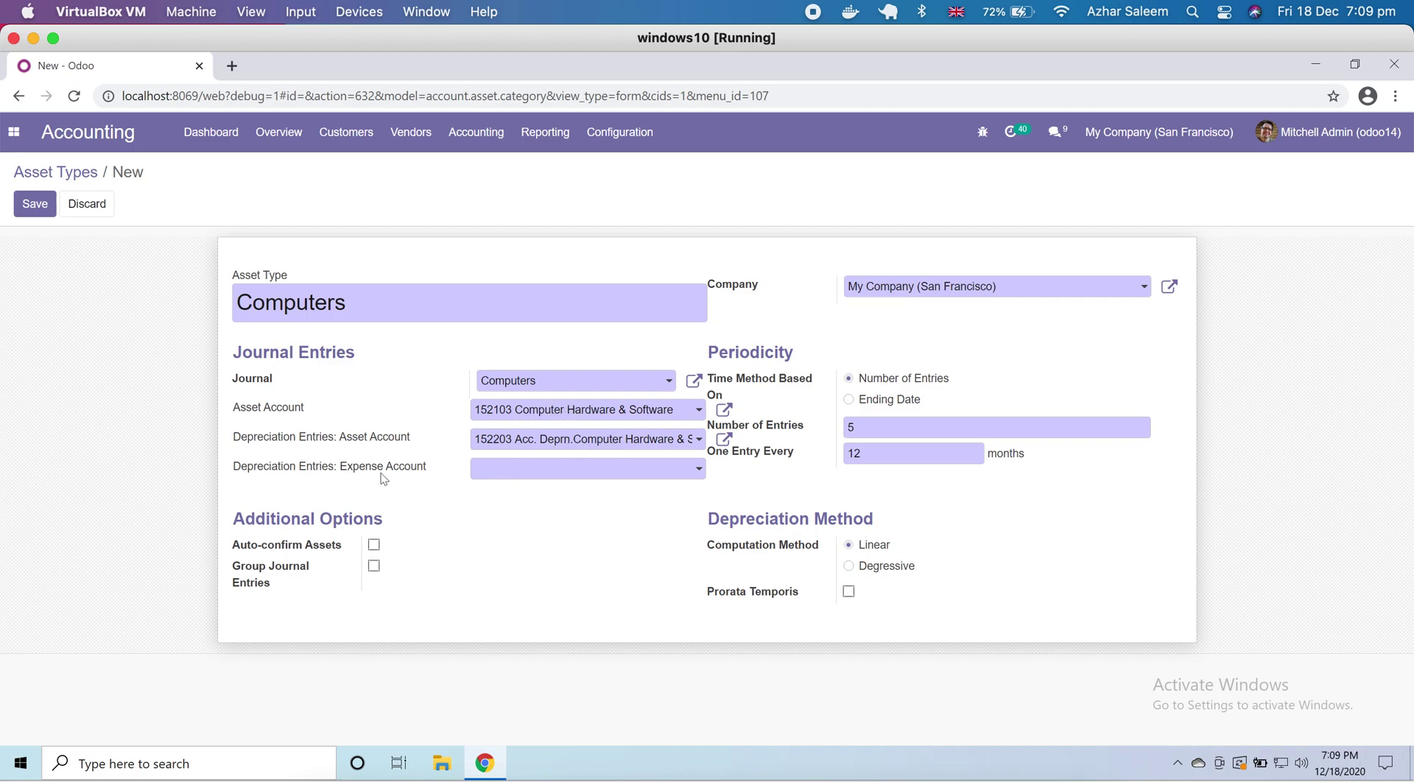
{"action": "left_click", "coordinate": [520, 471]}
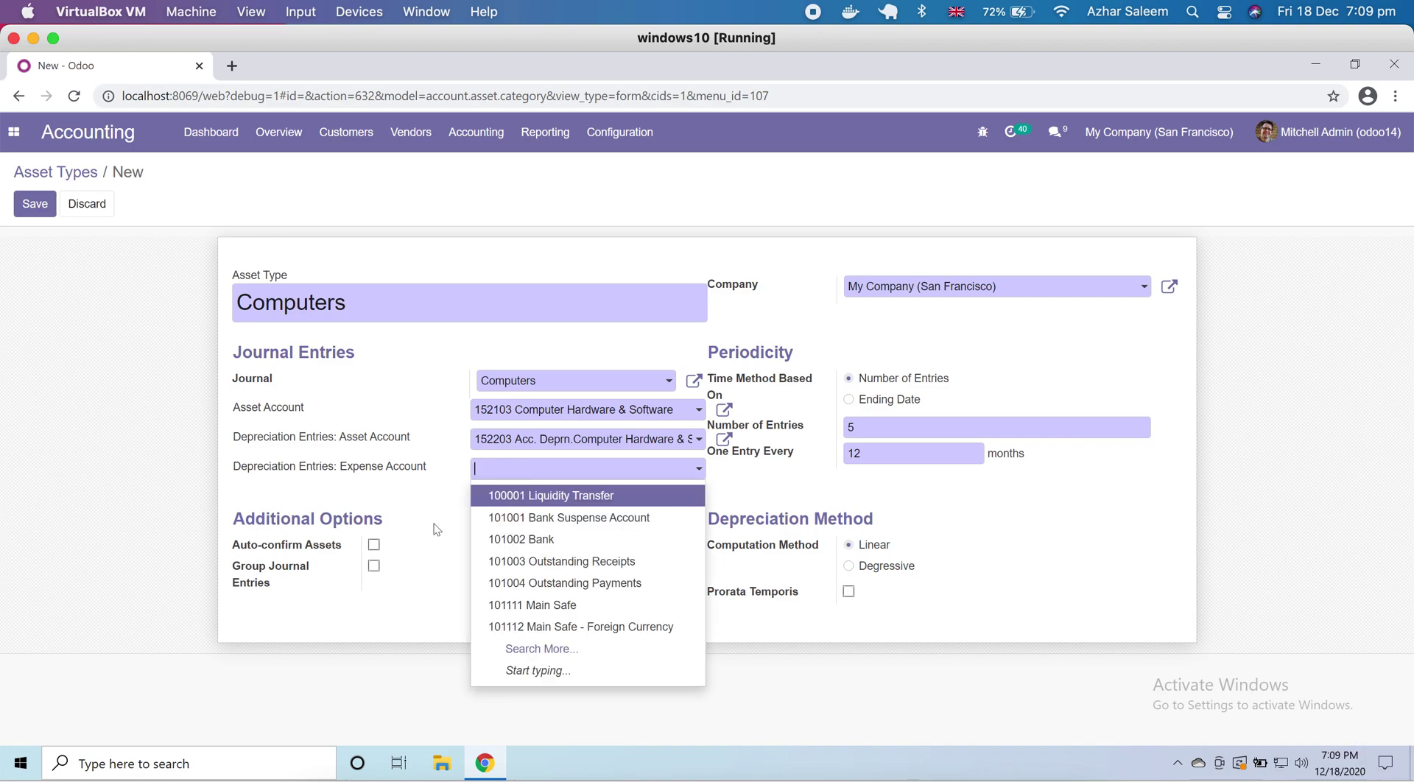
{"action": "type", "text": "computer"}
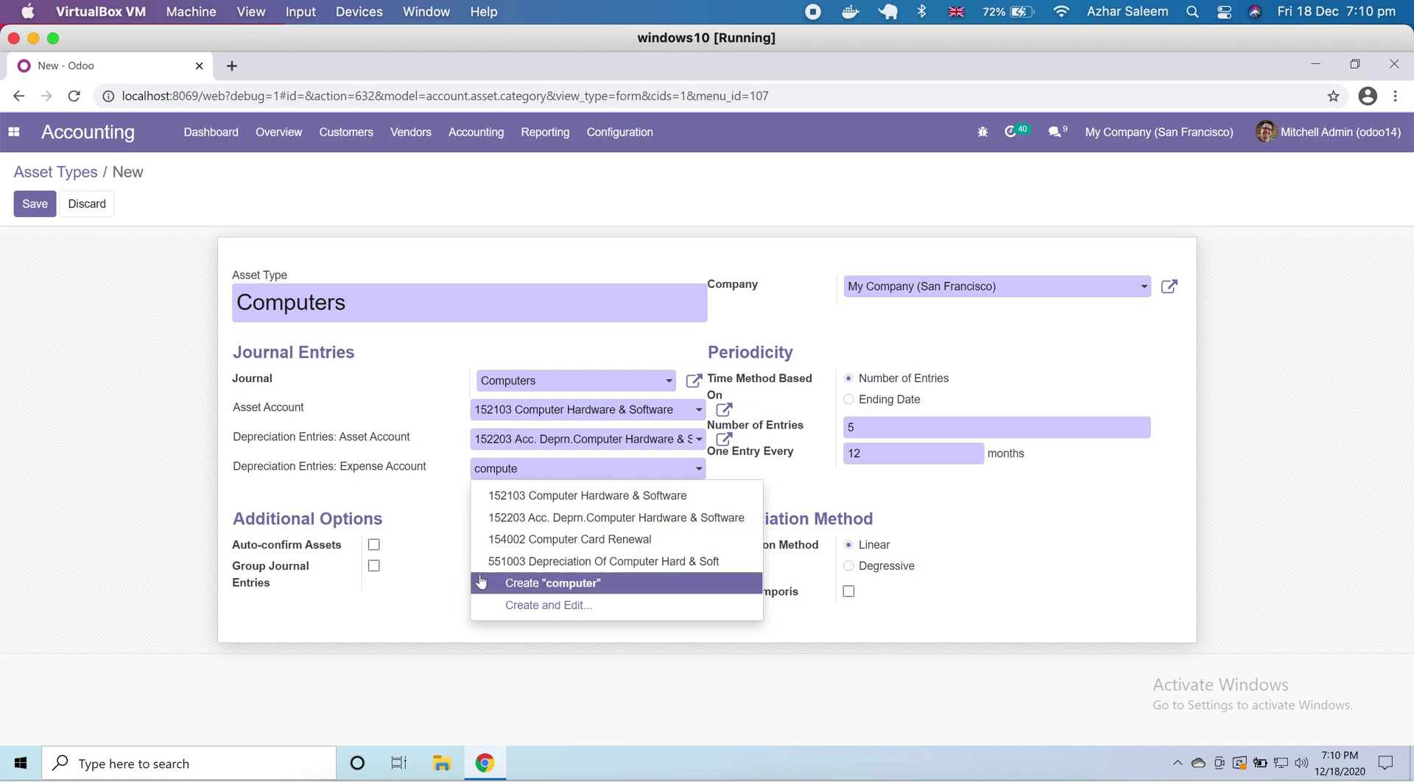
{"action": "key", "text": "BackSpace"}
{"action": "key", "text": "BackSpace"}
{"action": "key", "text": "BackSpace"}
{"action": "key", "text": "BackSpace"}
{"action": "key", "text": "BackSpace"}
{"action": "key", "text": "BackSpace"}
{"action": "key", "text": "BackSpace"}
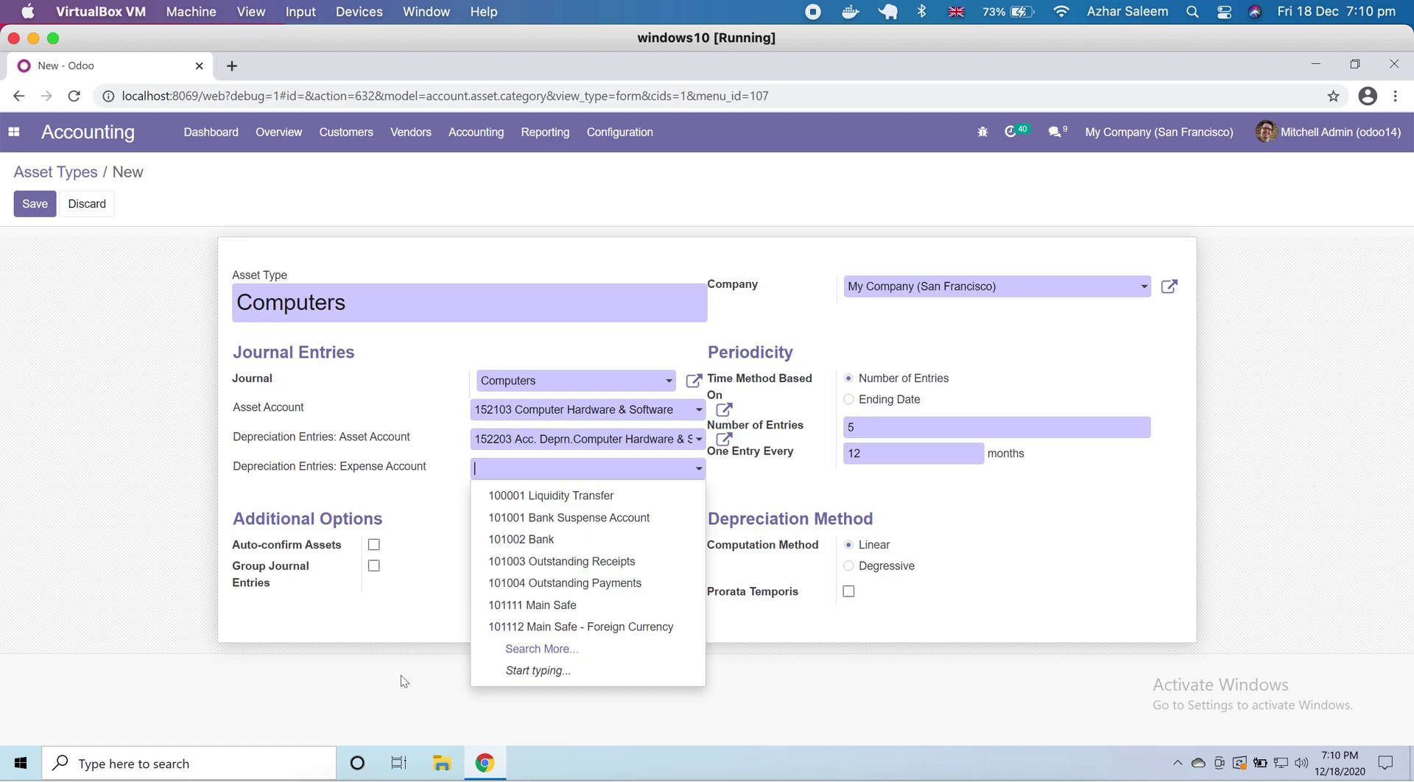
- Start a new Depreciation Entries: Expense Account named Computer Dep. Expense and open its full creation form
{"action": "type", "text": "Com"}
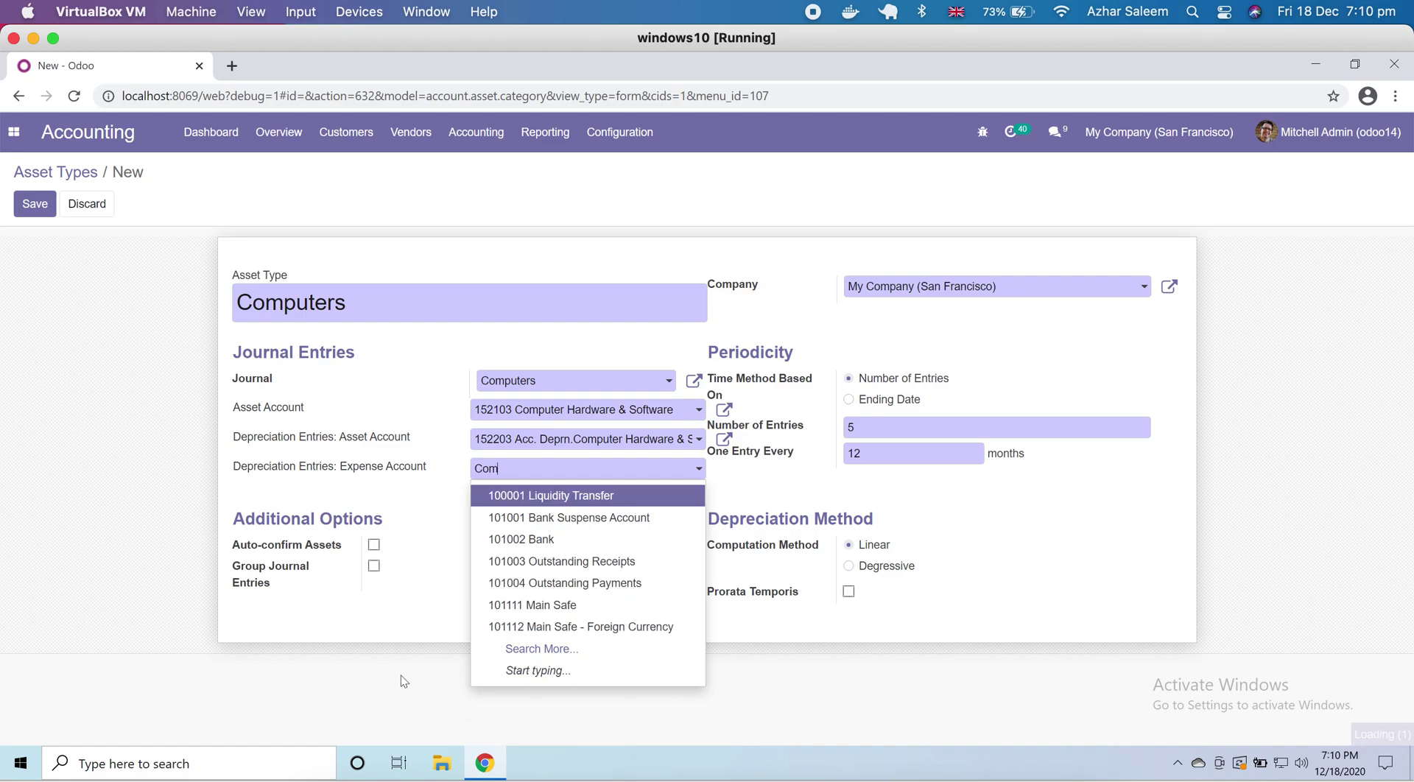
{"action": "type", "text": "puter"}
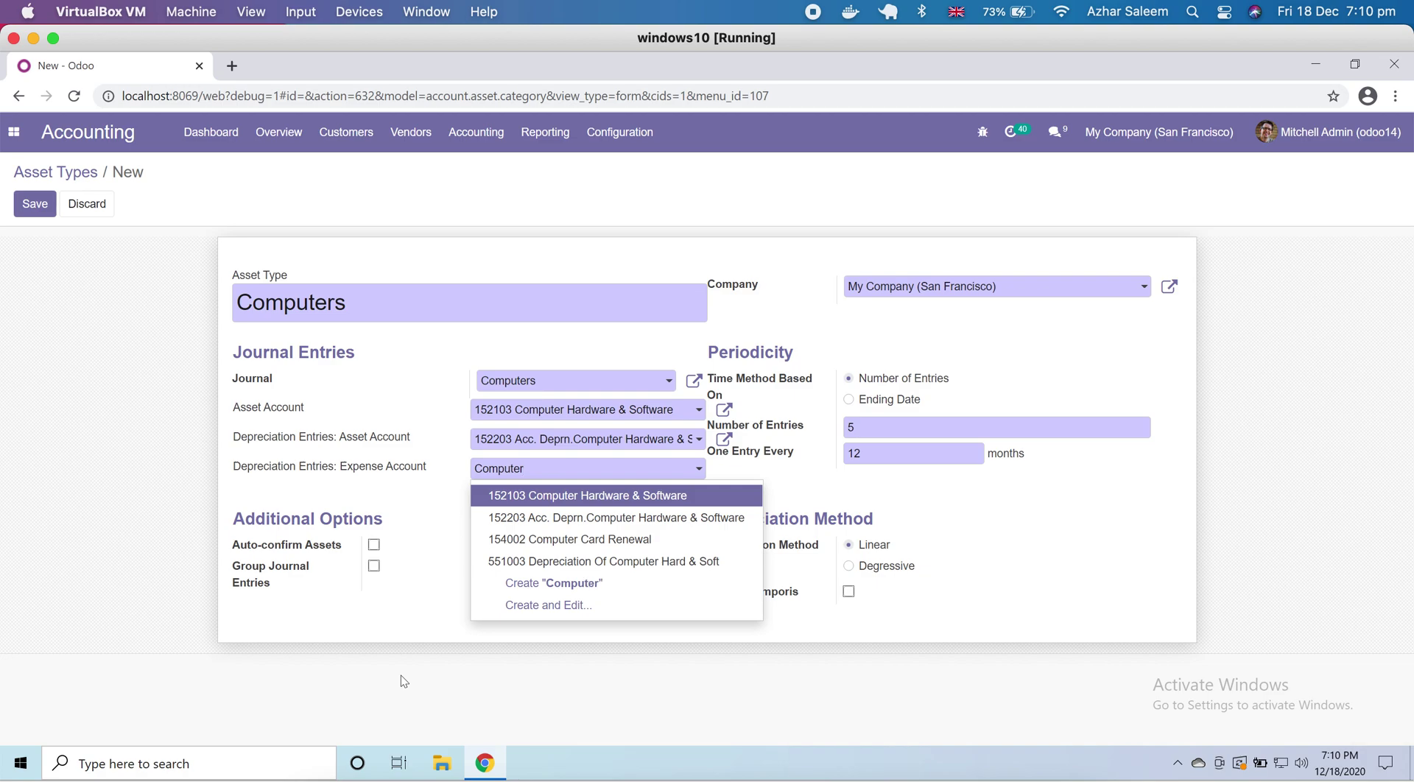
{"action": "type", "text": " Dep"}
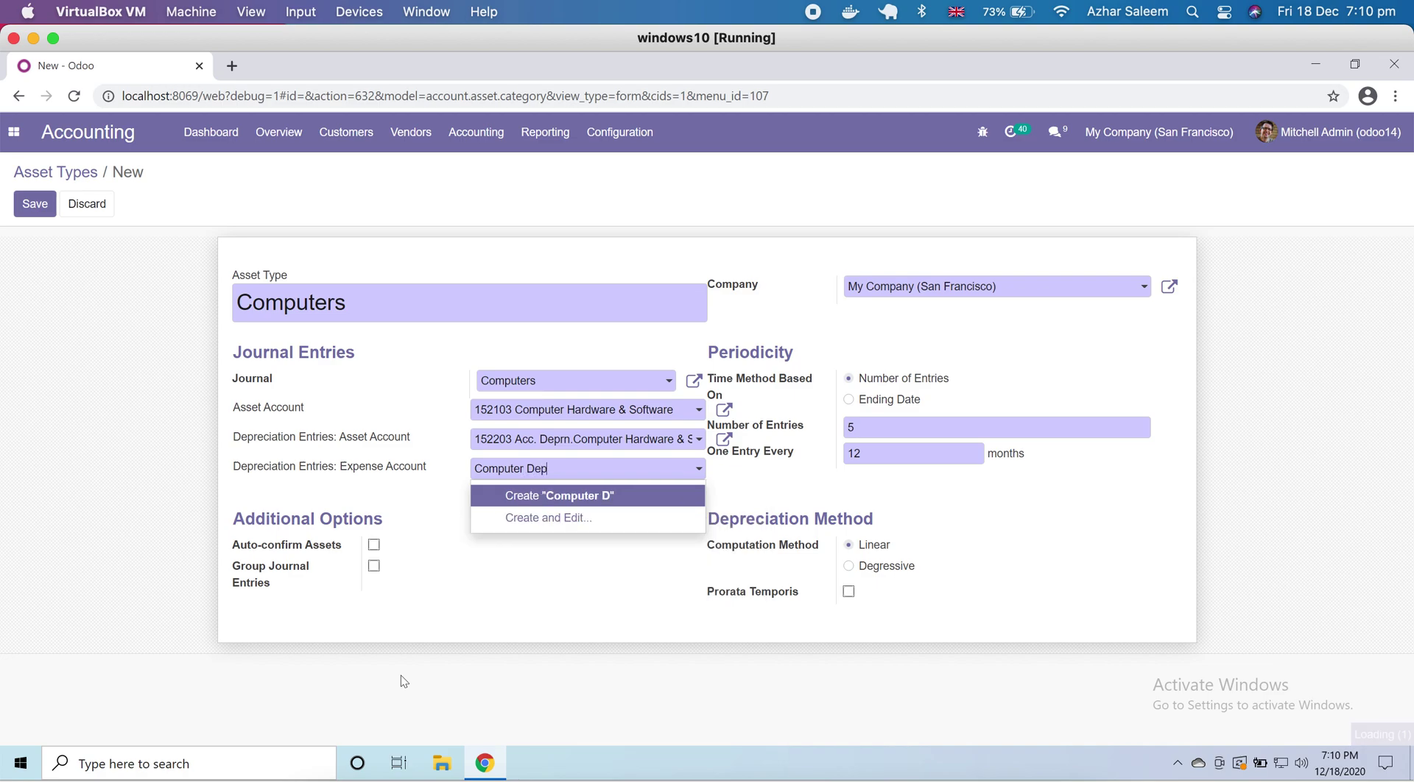
{"action": "type", "text": ". Exp"}
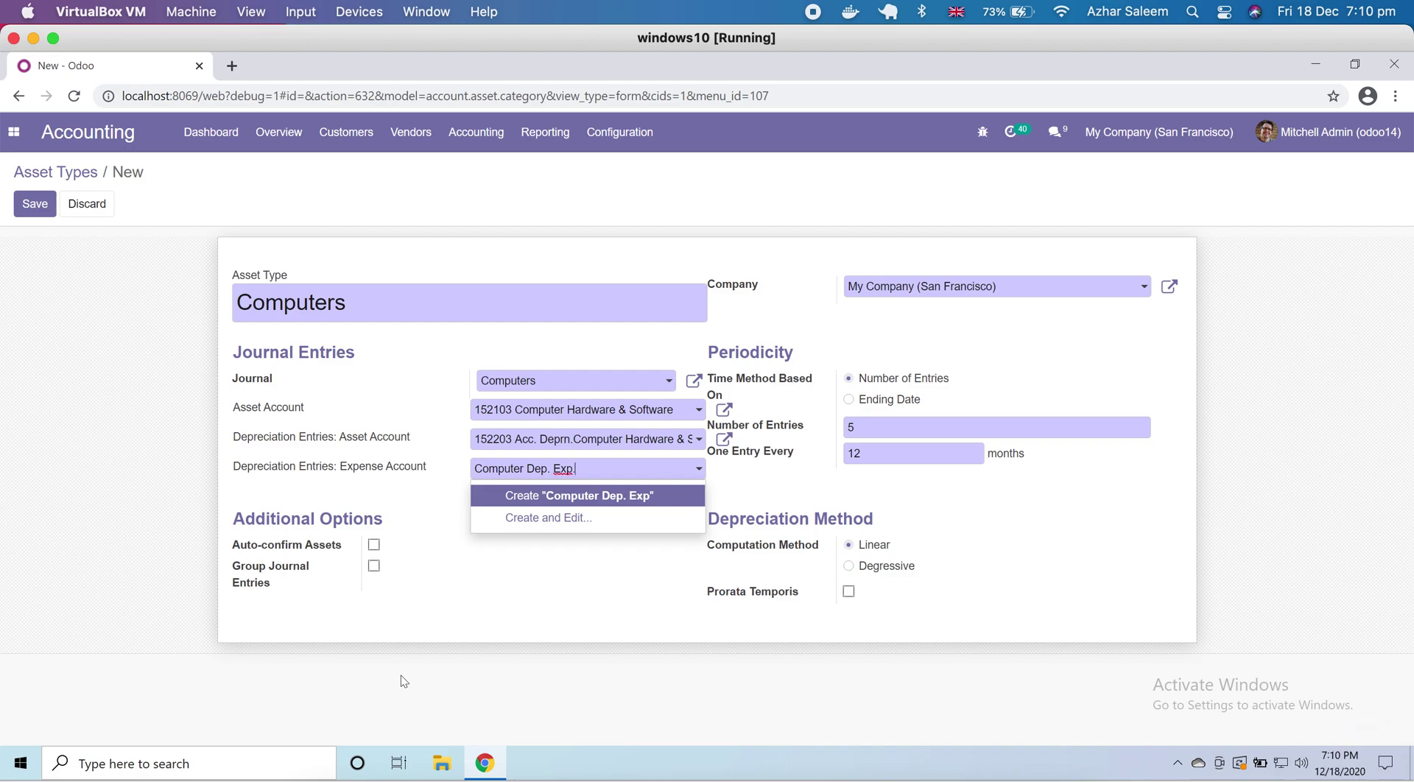
{"action": "type", "text": "."}
{"action": "type", "text": "ense"}
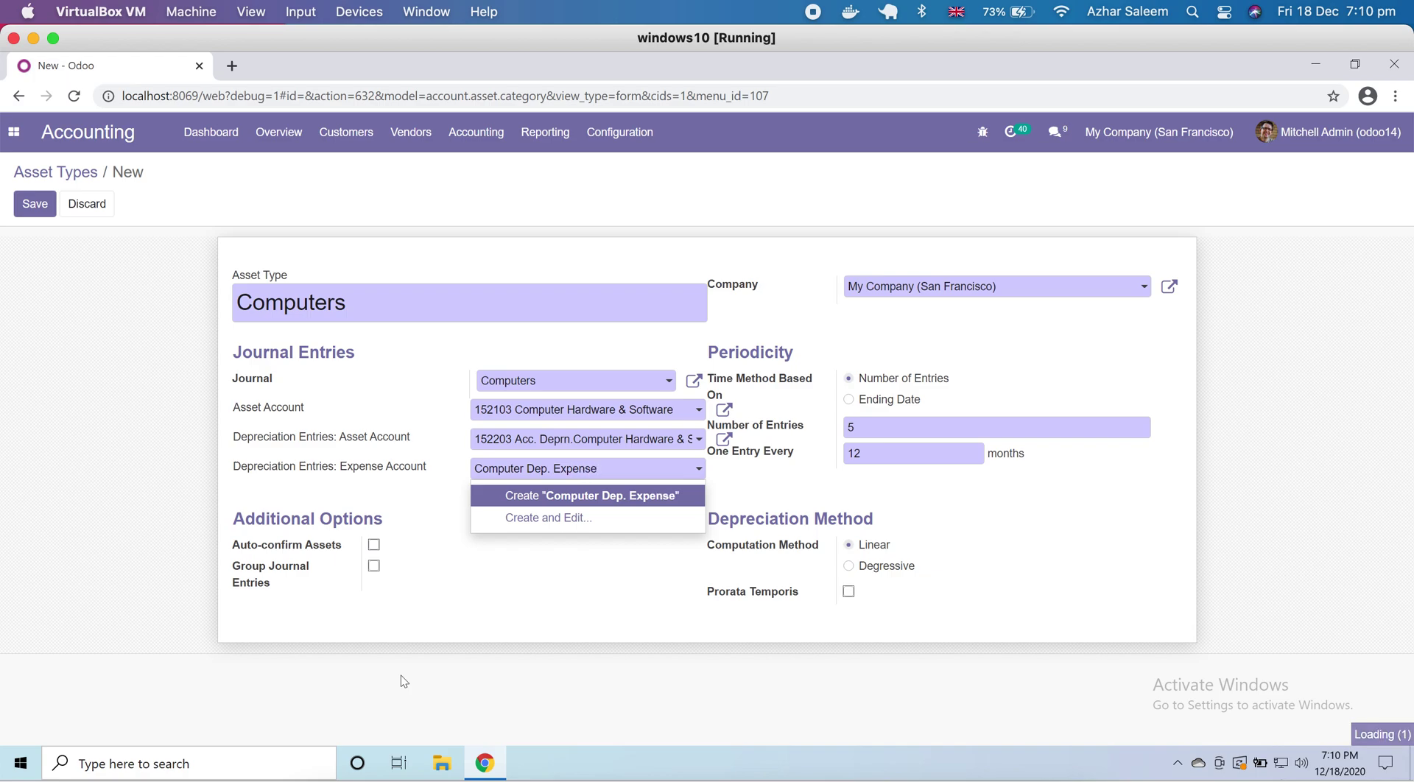
{"action": "left_click", "coordinate": [562, 518]}
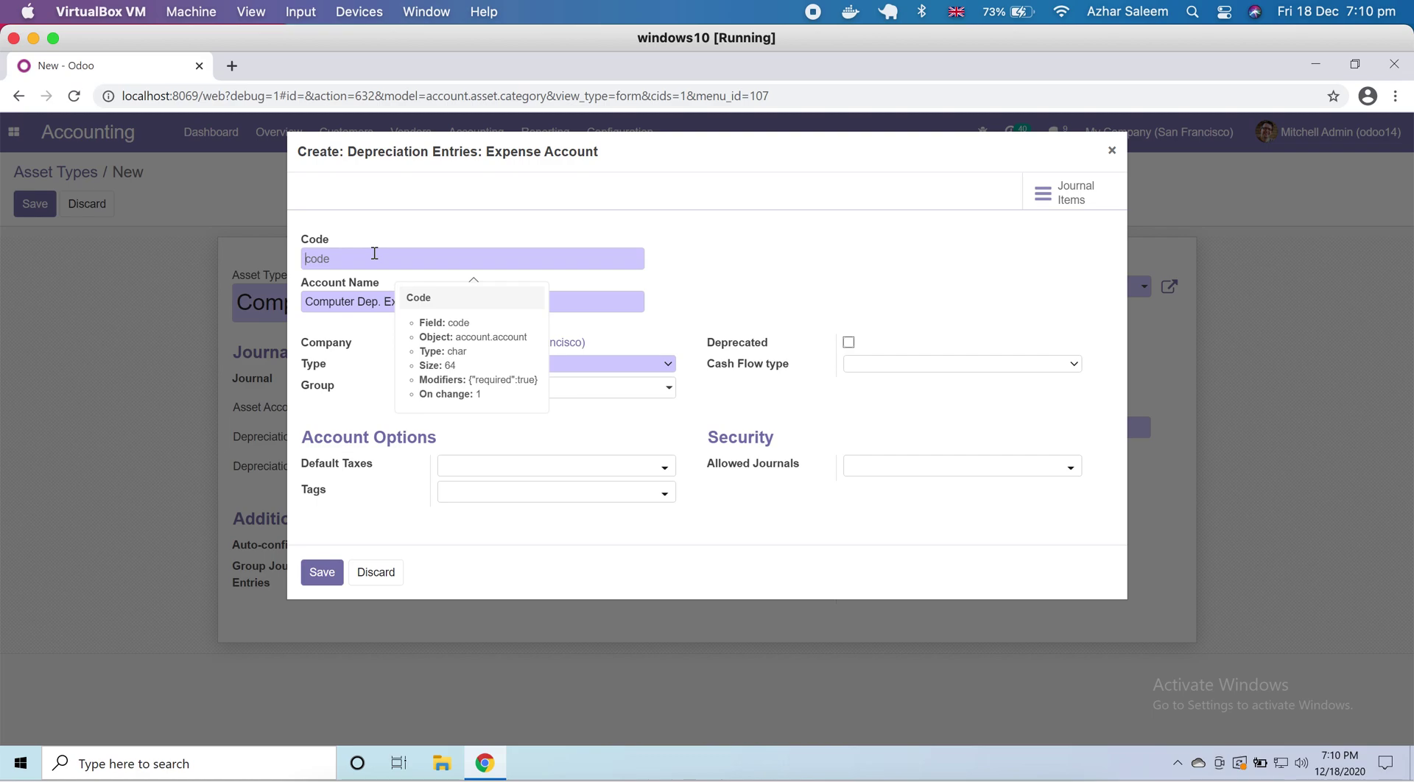
- Give the new expense account the code 5005 and the type Depreciation
{"action": "type", "text": "5005"}
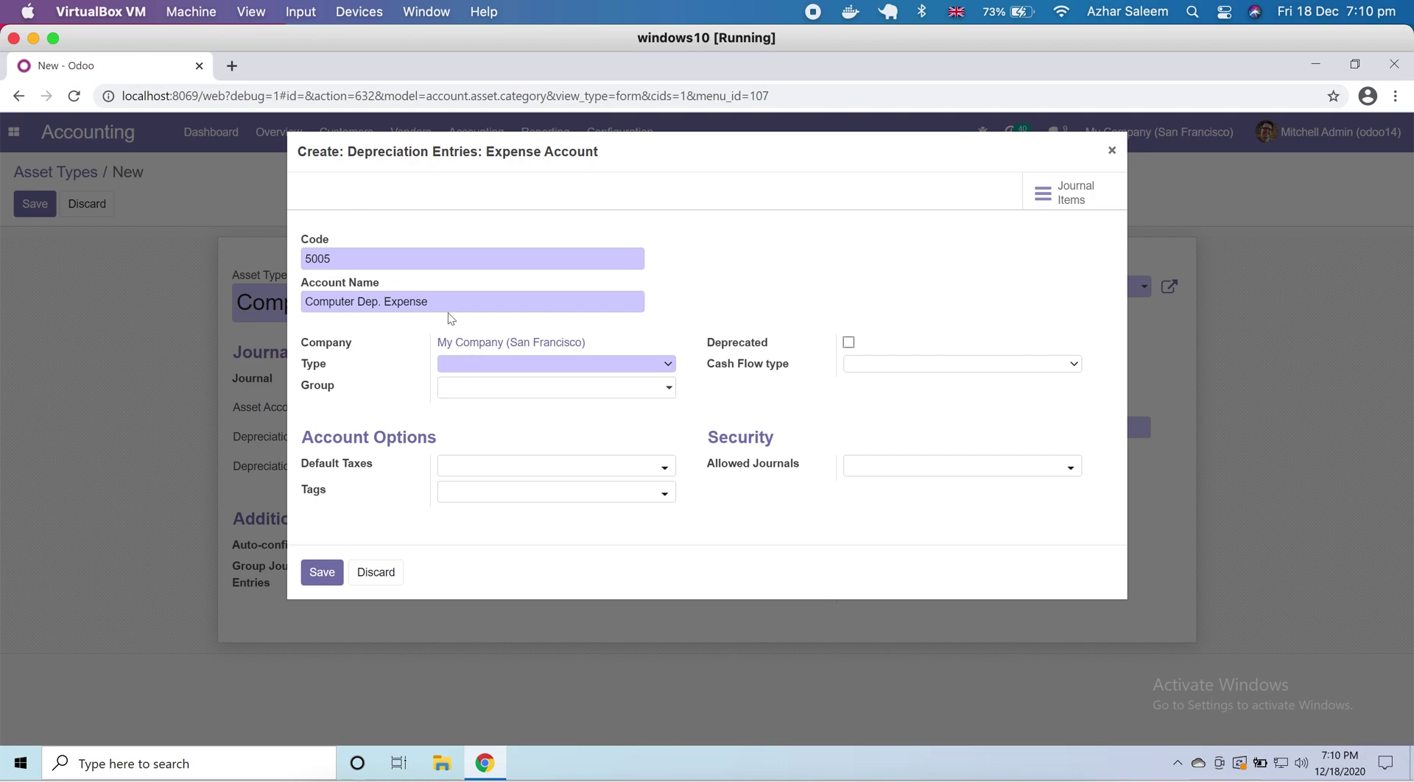
{"action": "left_click", "coordinate": [601, 366]}
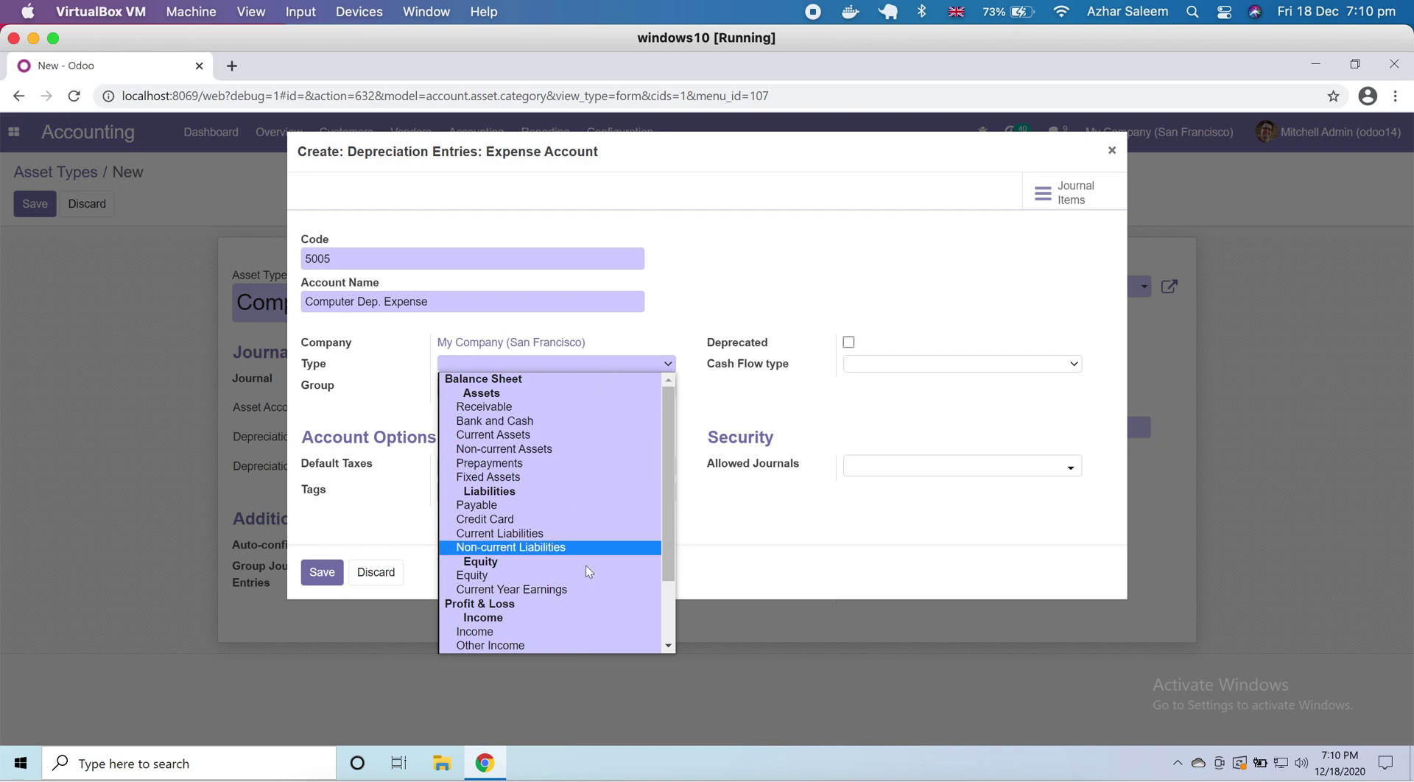
{"action": "scroll", "coordinate": [586, 564], "scroll_direction": "down", "scroll_amount": 2}
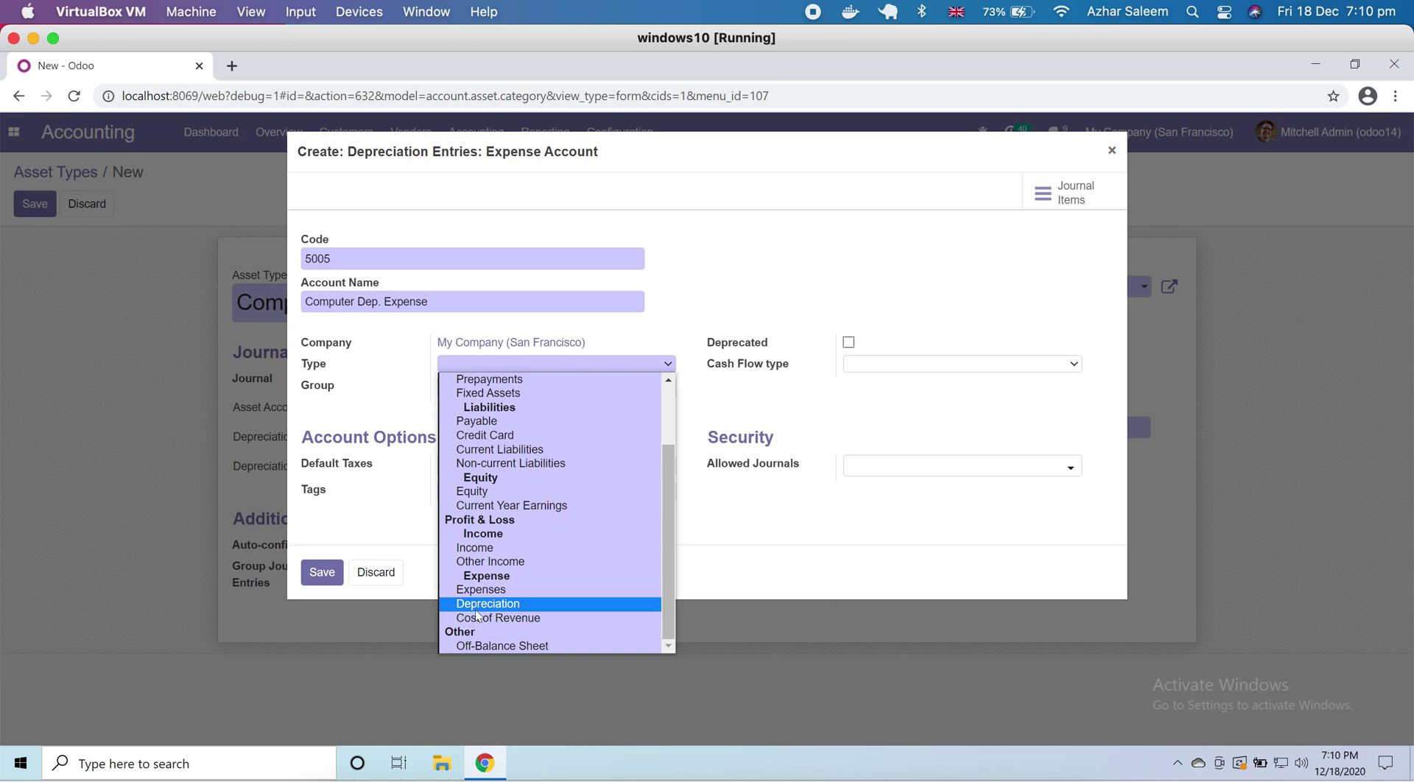
{"action": "left_click", "coordinate": [563, 604]}
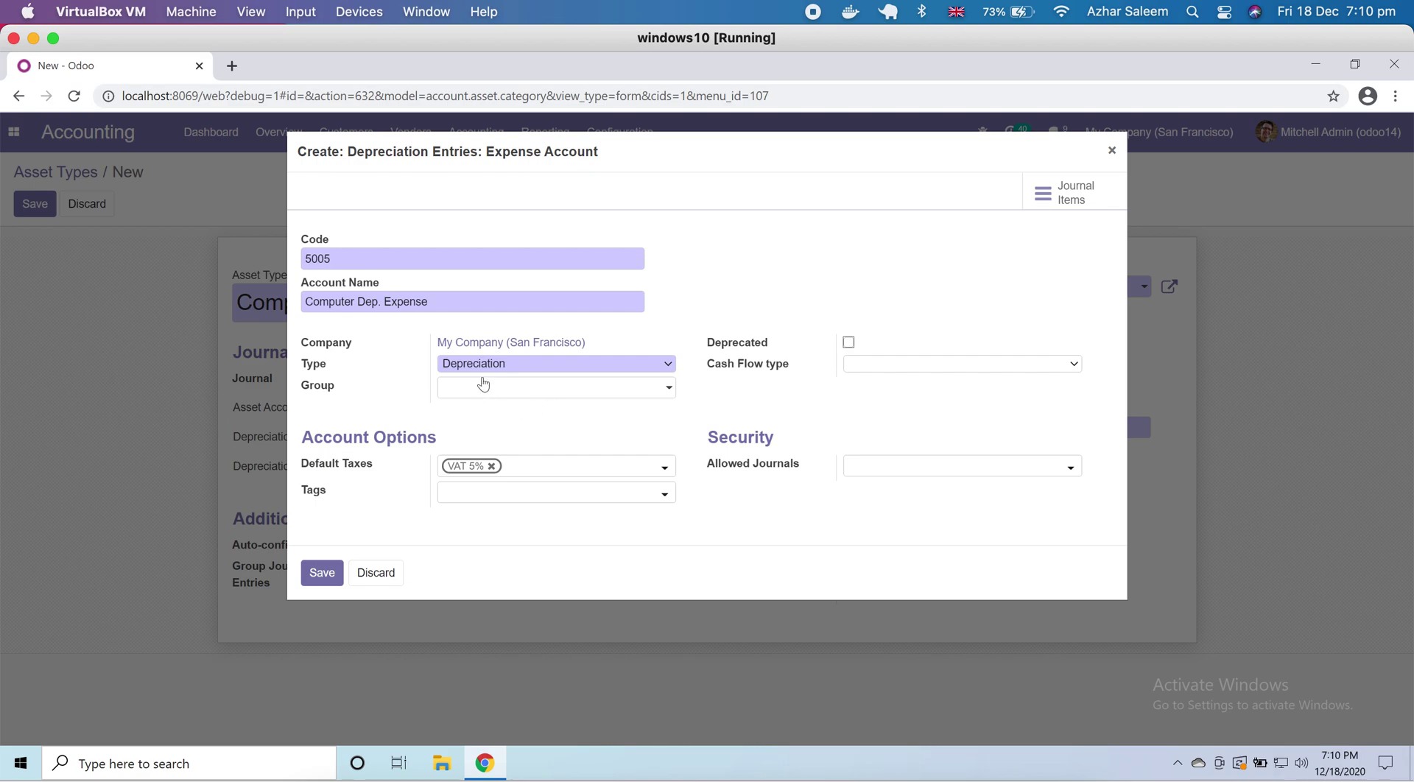
- Examine the options available for the new account's Group, Tags, Cash Flow type and Allowed Journals
{"action": "left_click", "coordinate": [628, 390]}
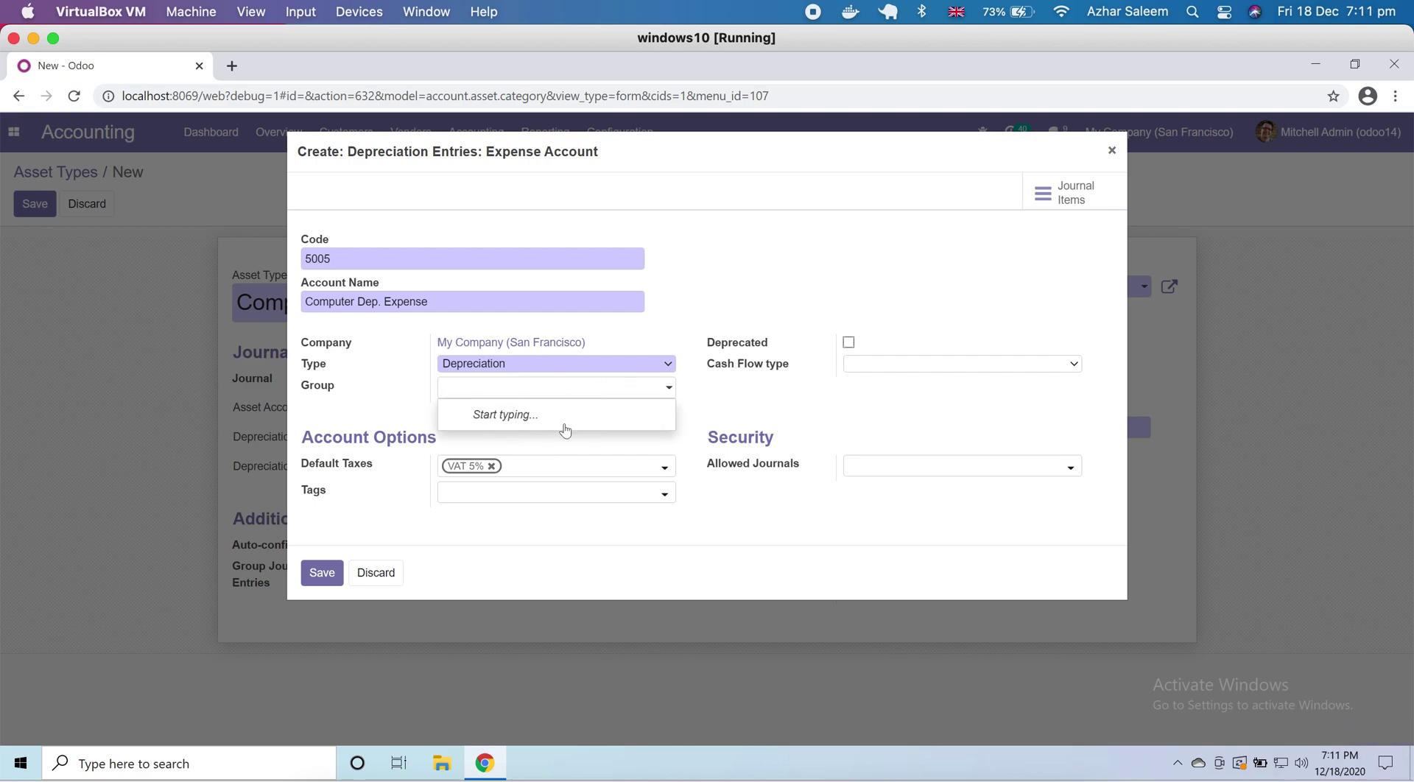
{"action": "left_click", "coordinate": [711, 428]}
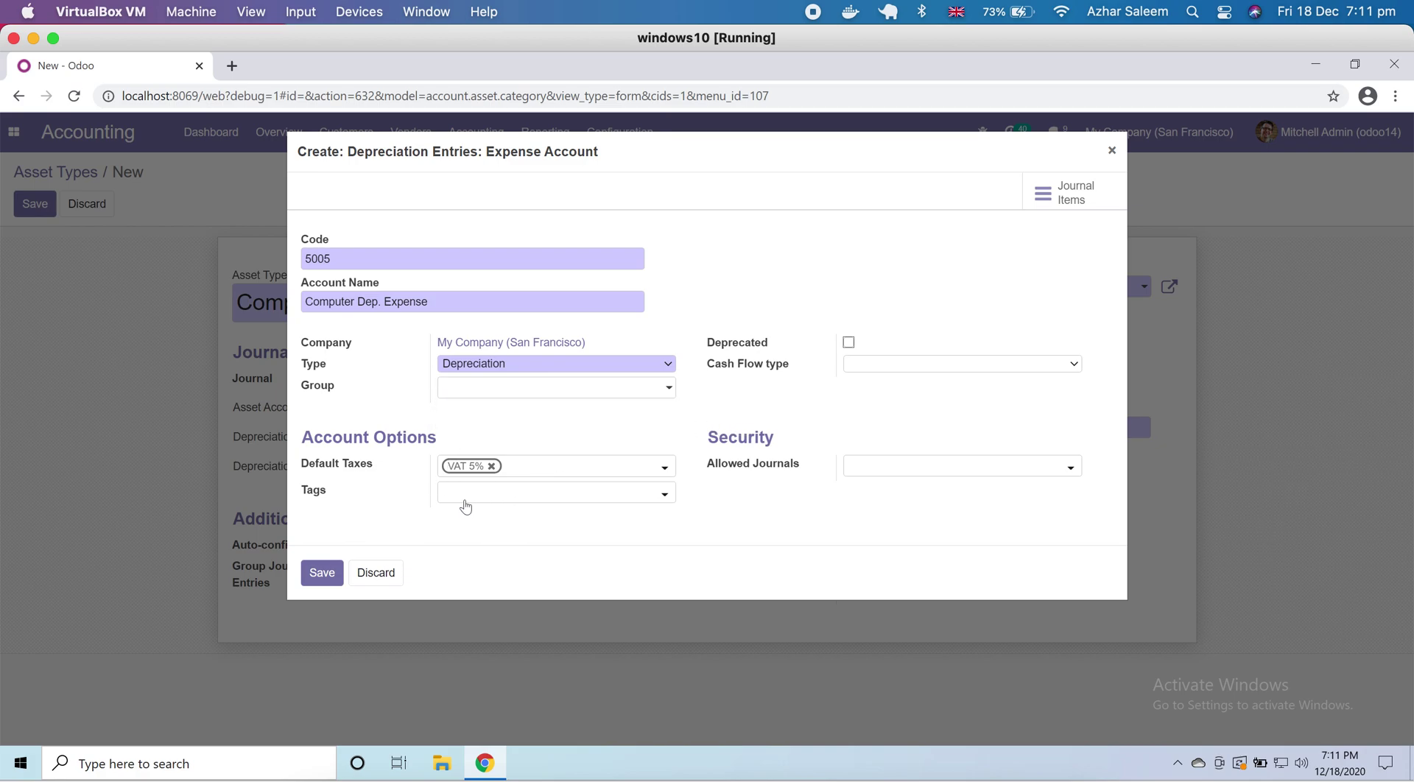
{"action": "left_click", "coordinate": [521, 493]}
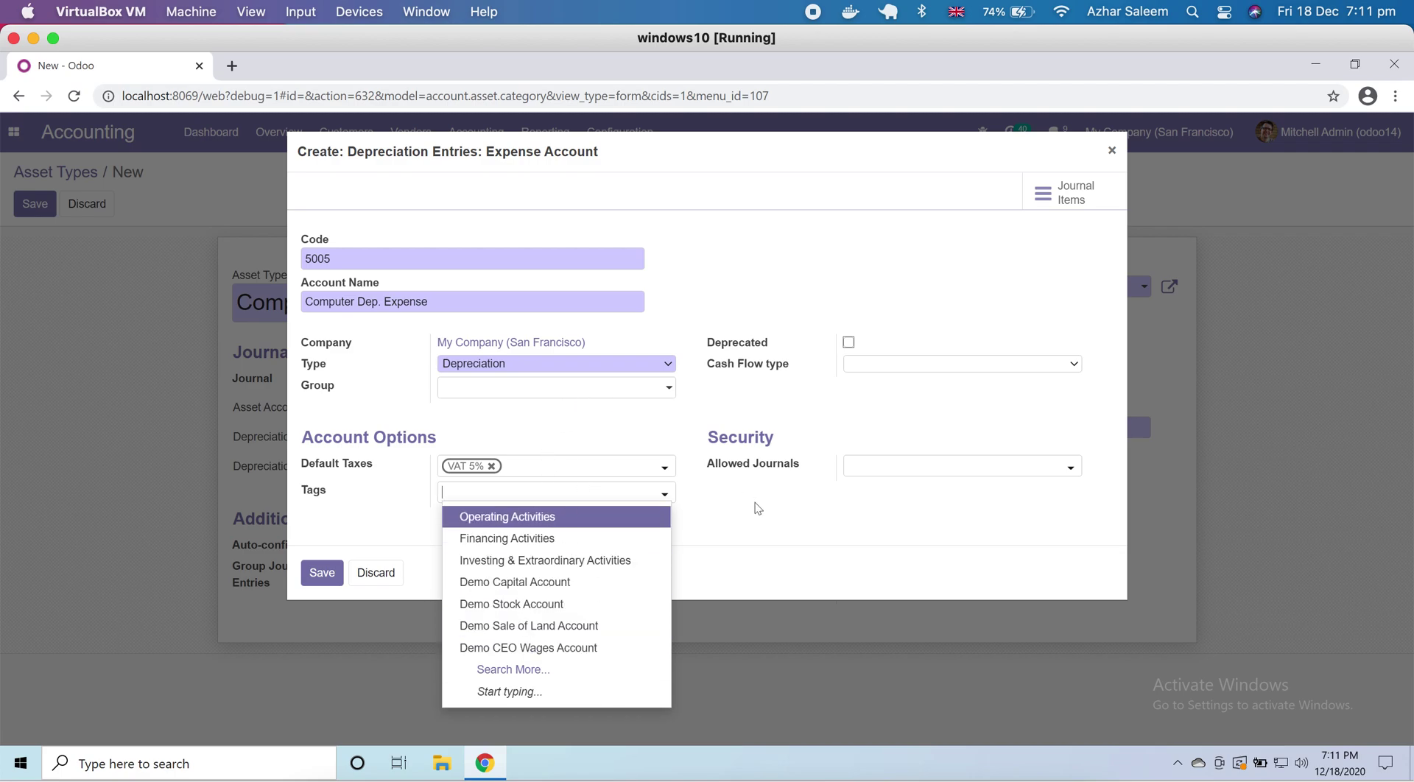
{"action": "left_click", "coordinate": [790, 532]}
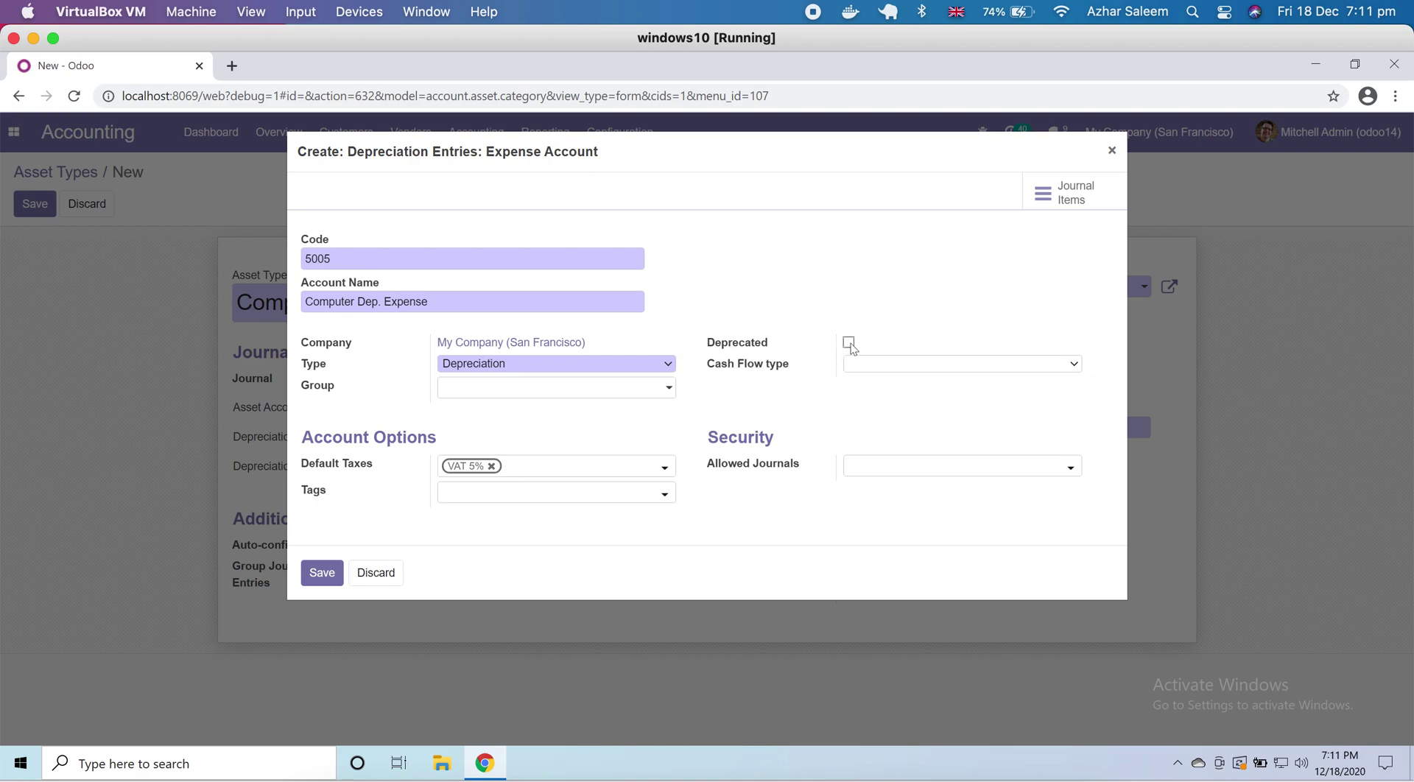
{"action": "left_click", "coordinate": [866, 366]}
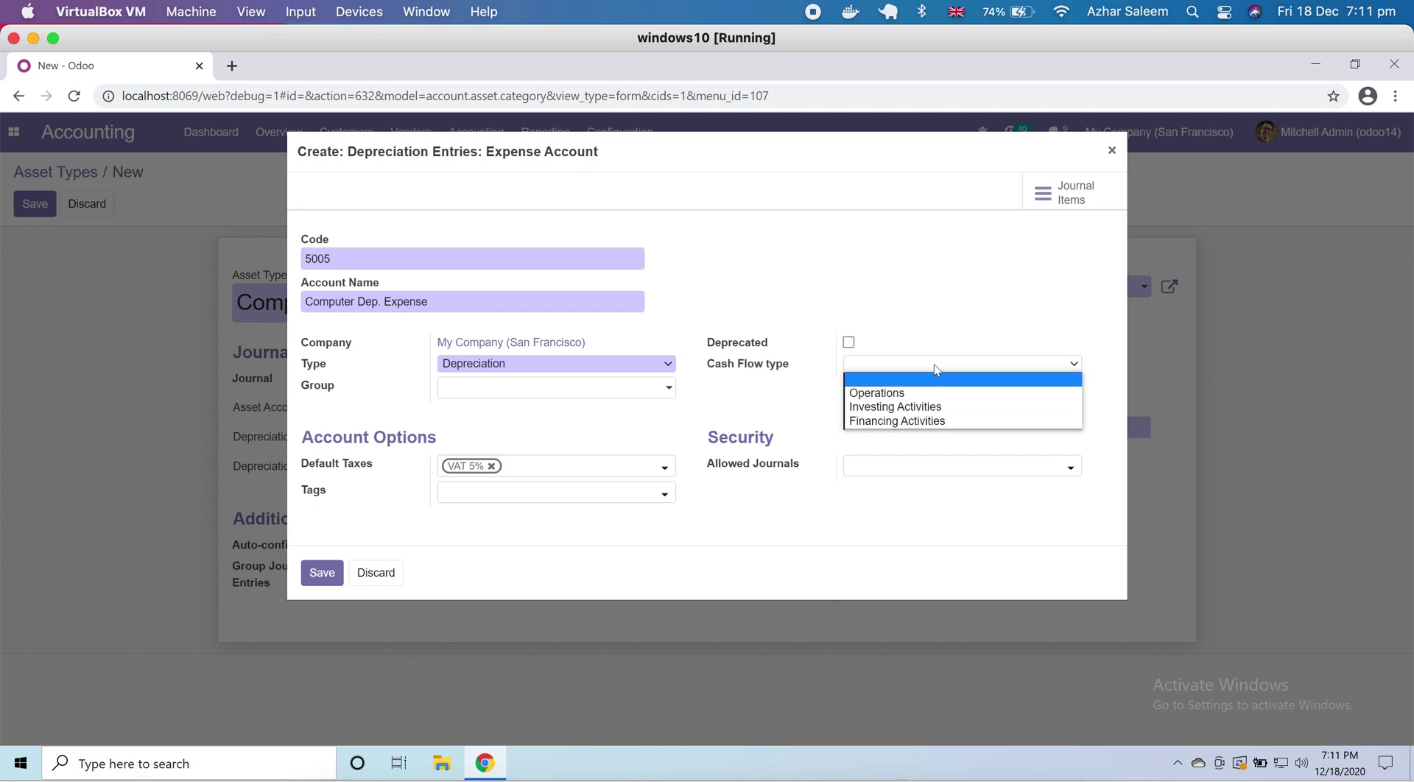
{"action": "left_click", "coordinate": [911, 303]}
{"action": "left_click", "coordinate": [893, 466]}
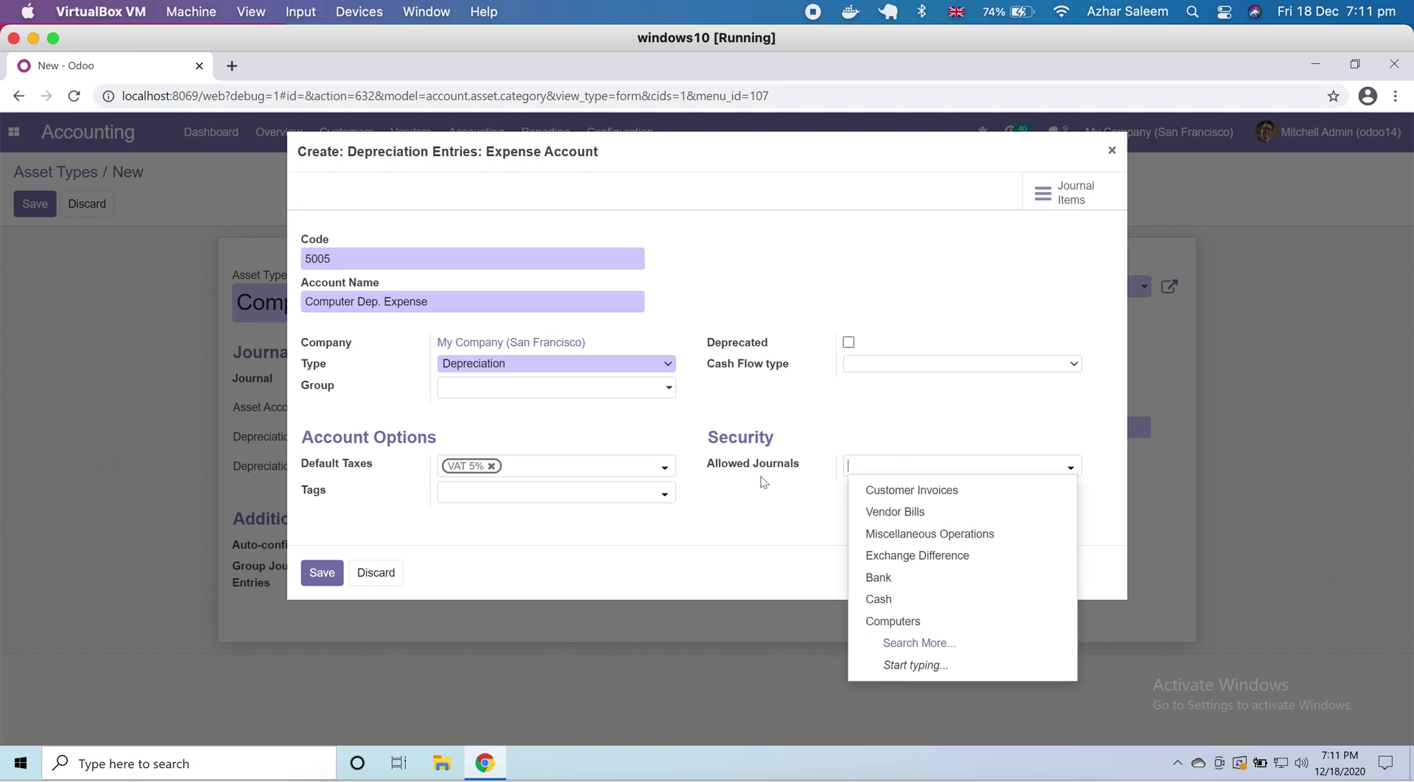
{"action": "left_click", "coordinate": [776, 512]}
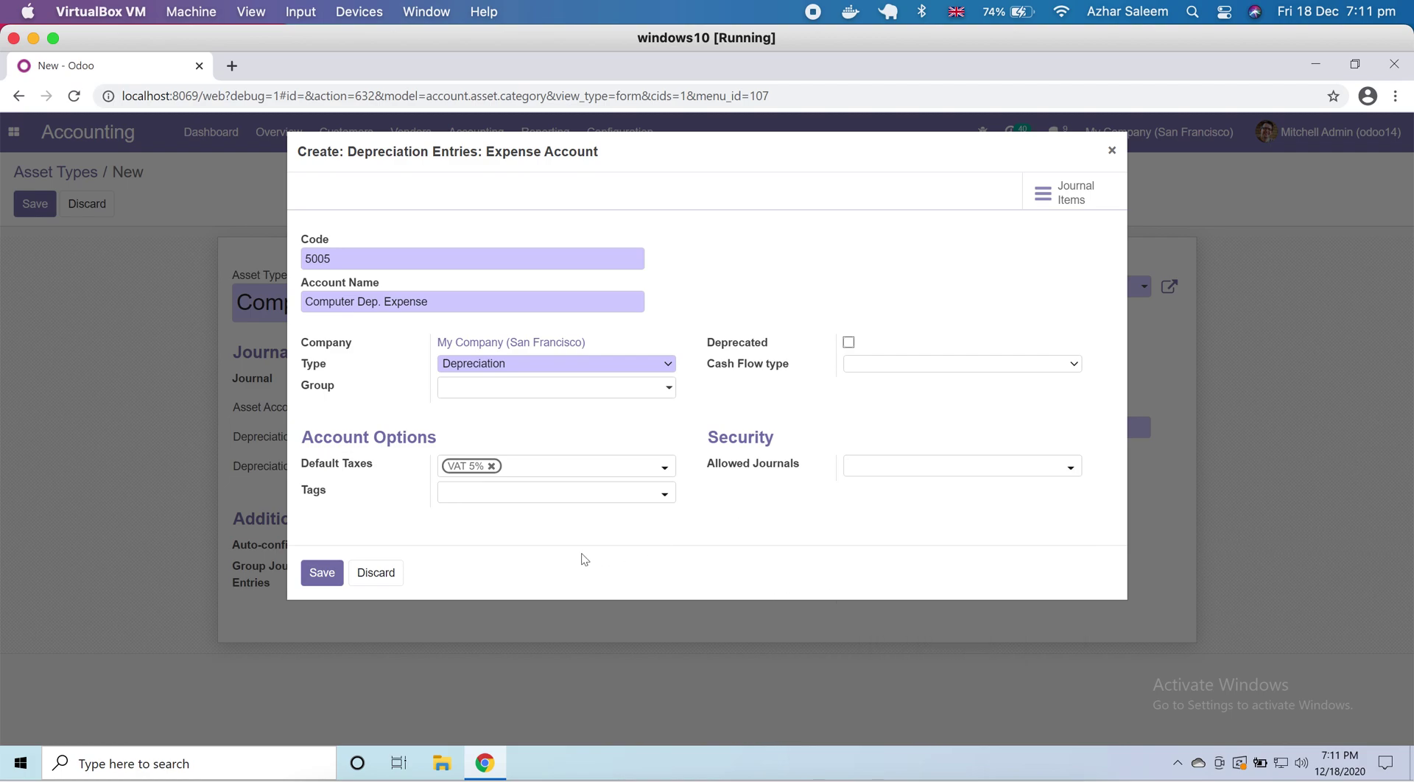
- Save the new Computer Dep. Expense account as the asset type's depreciation expense account
{"action": "left_click", "coordinate": [322, 574]}
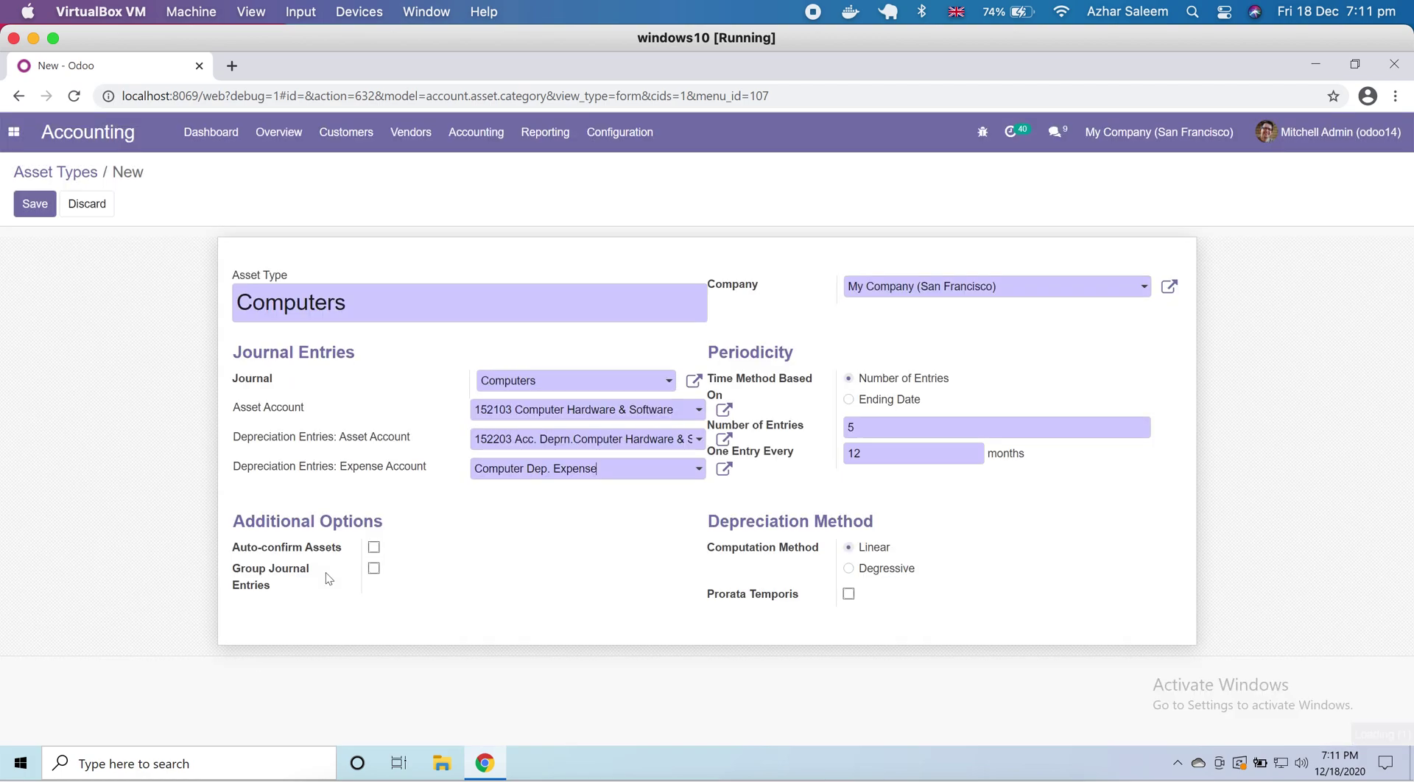
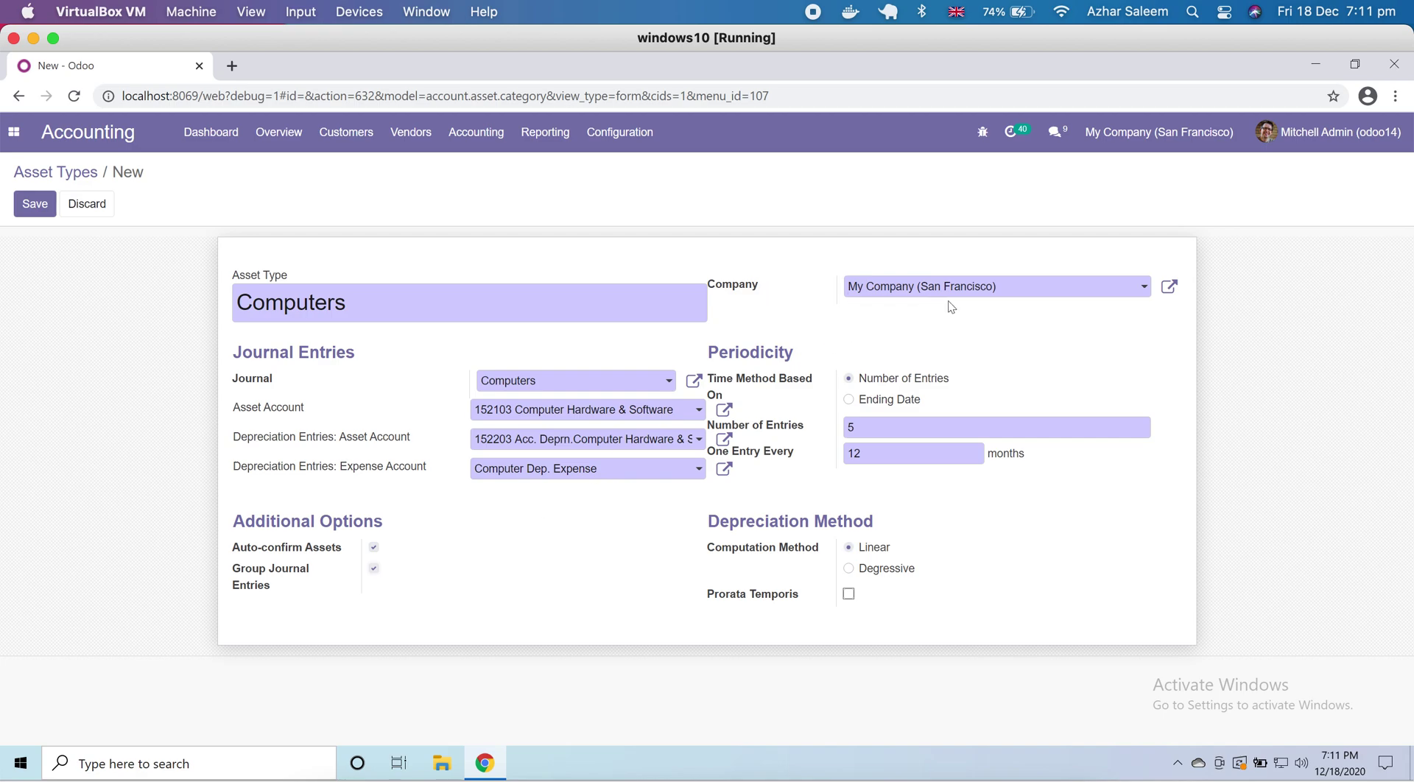
{"action": "mouse_move", "coordinate": [718, 390]}
{"action": "type", "text": "90"}
- Base the asset type's time method on Ending Date, with 12/31/2022 as the ending date
{"action": "left_click", "coordinate": [849, 401]}
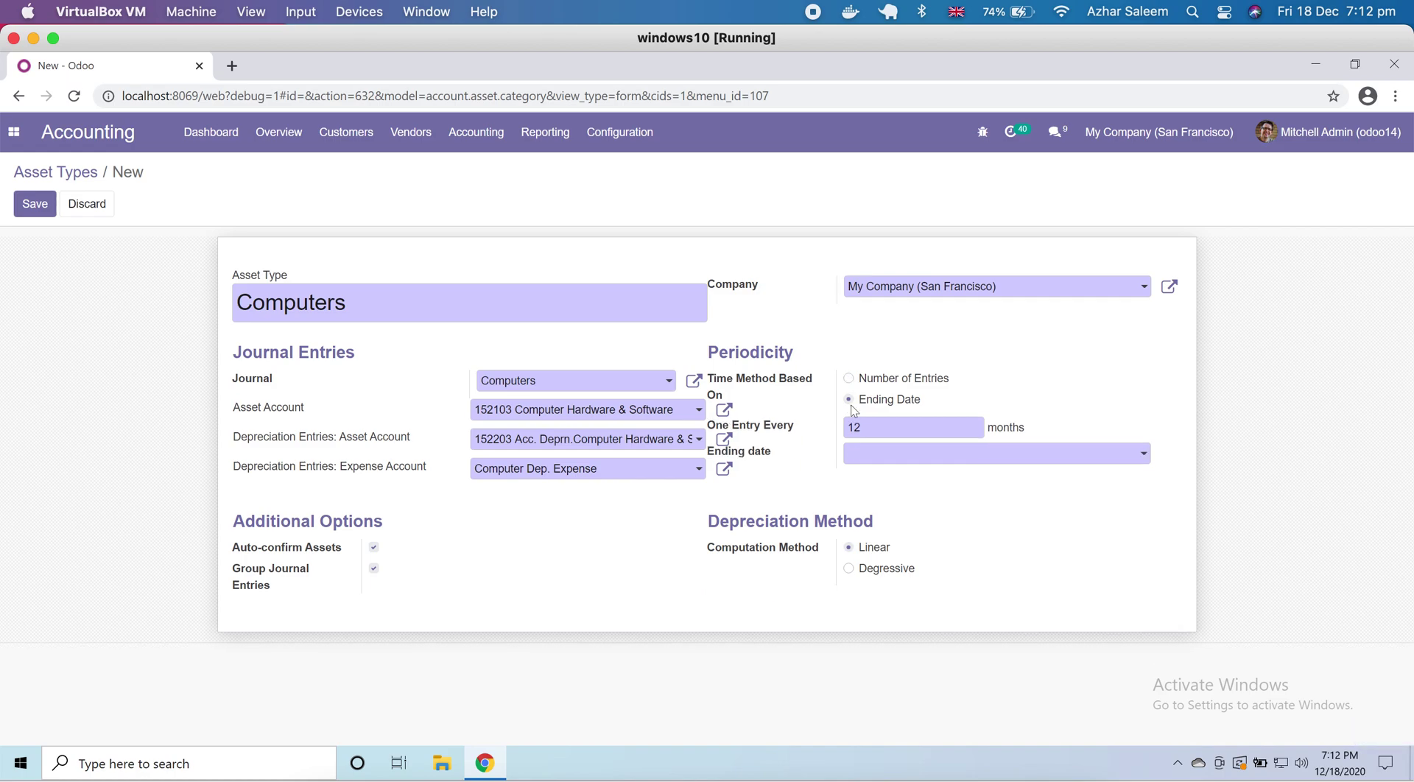
{"action": "left_click", "coordinate": [921, 454]}
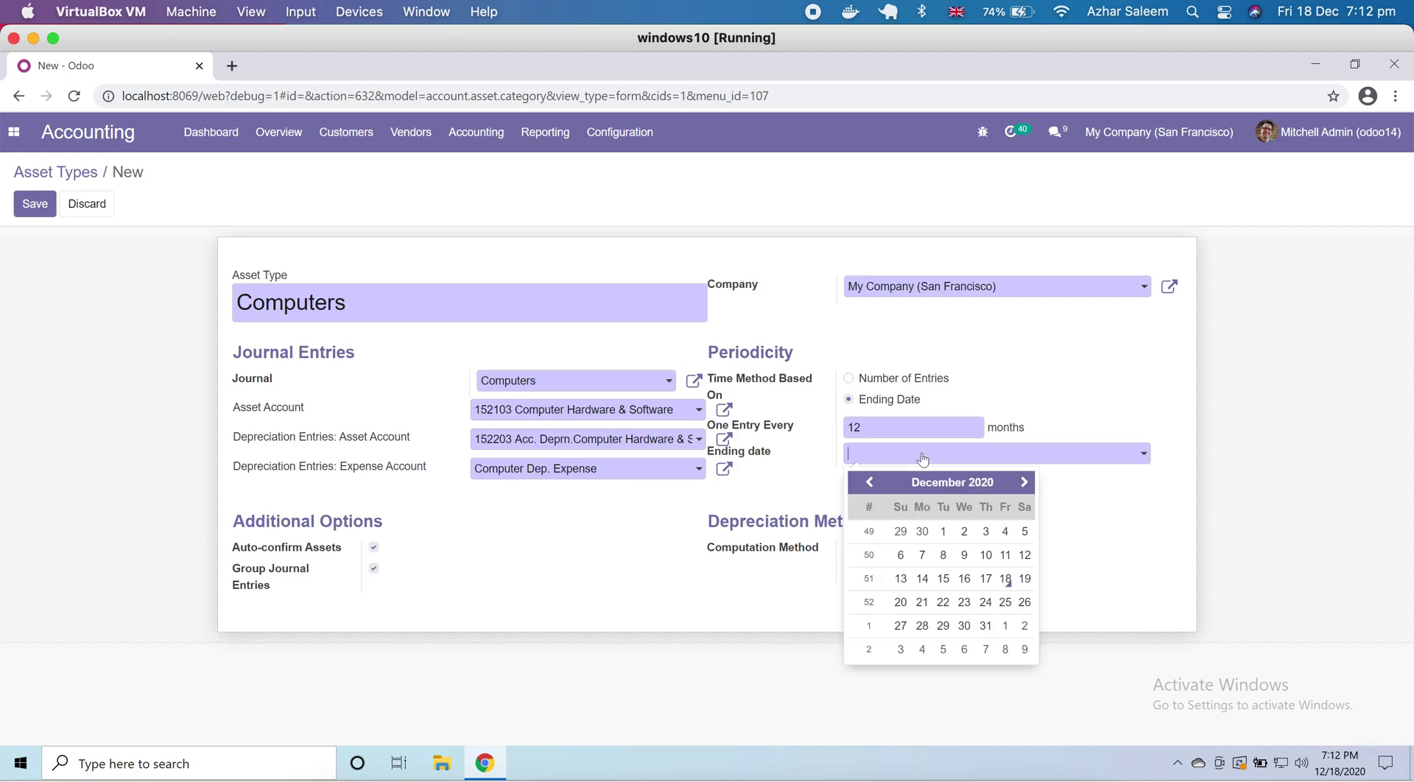
{"action": "left_click", "coordinate": [994, 484]}
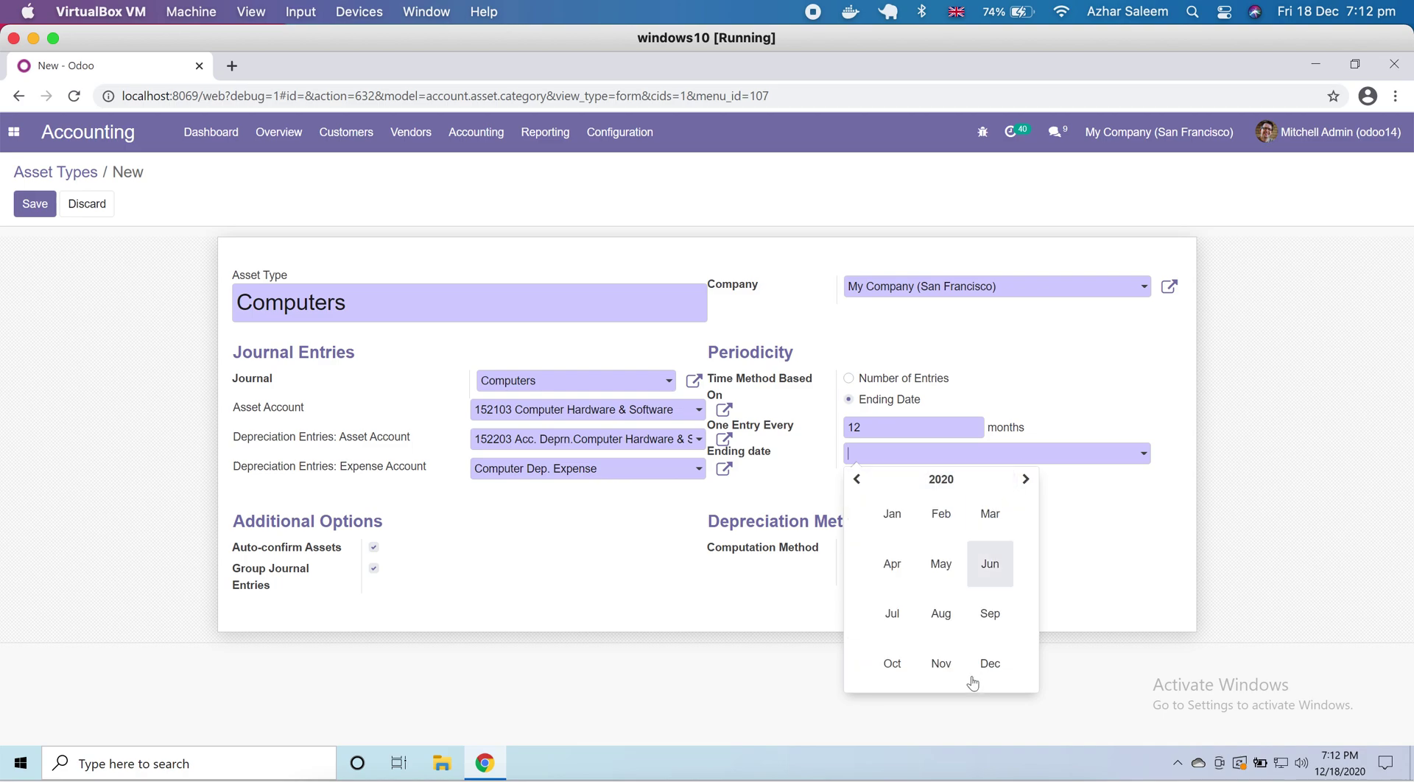
{"action": "left_click", "coordinate": [928, 482]}
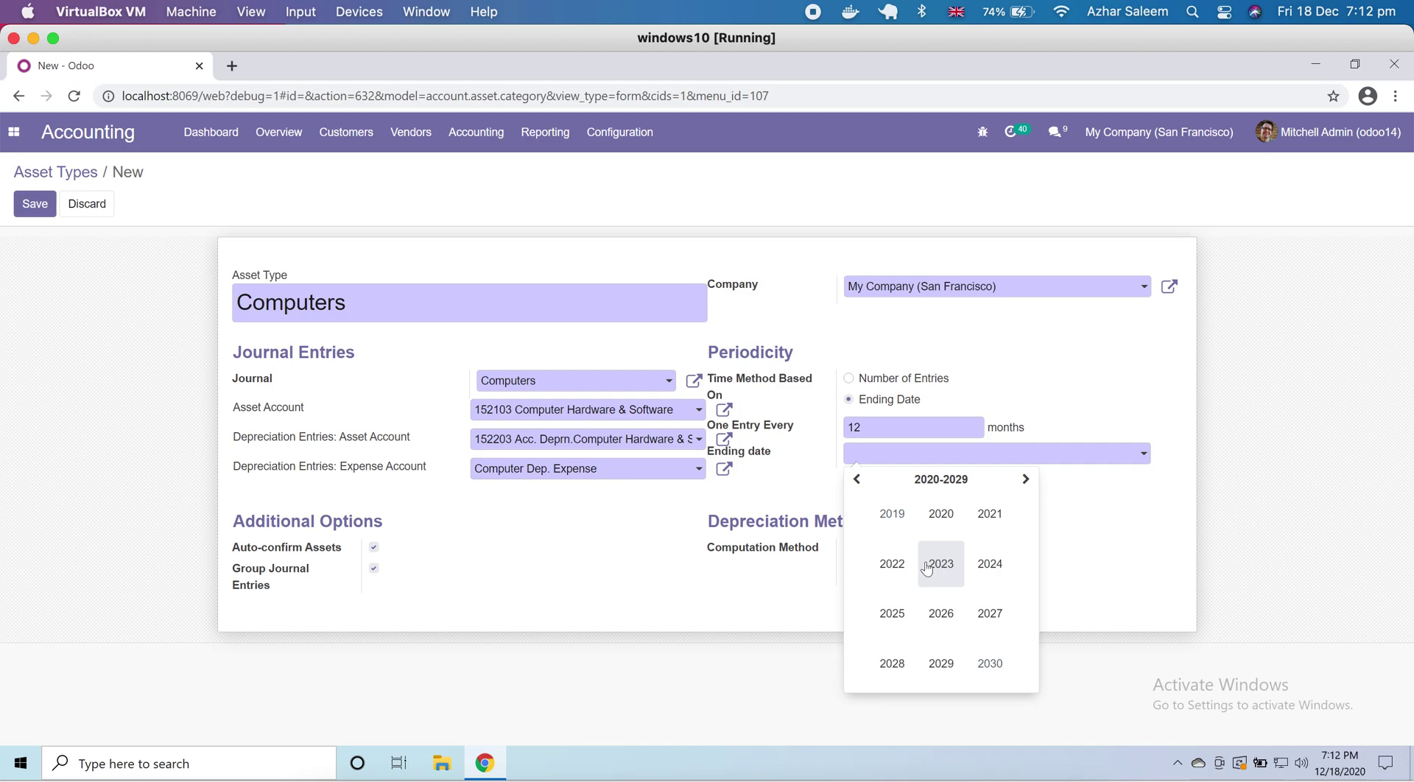
{"action": "left_click", "coordinate": [891, 566]}
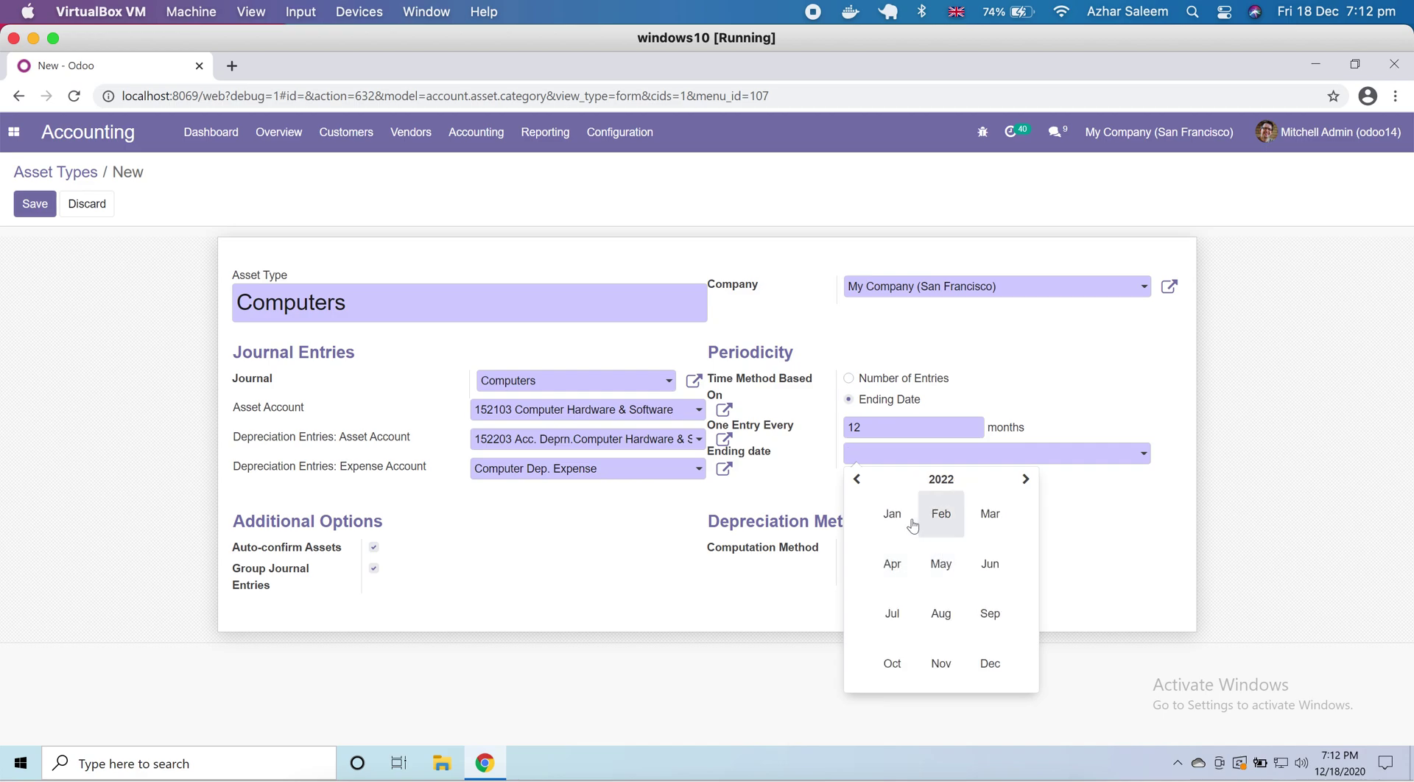
{"action": "left_click", "coordinate": [990, 664]}
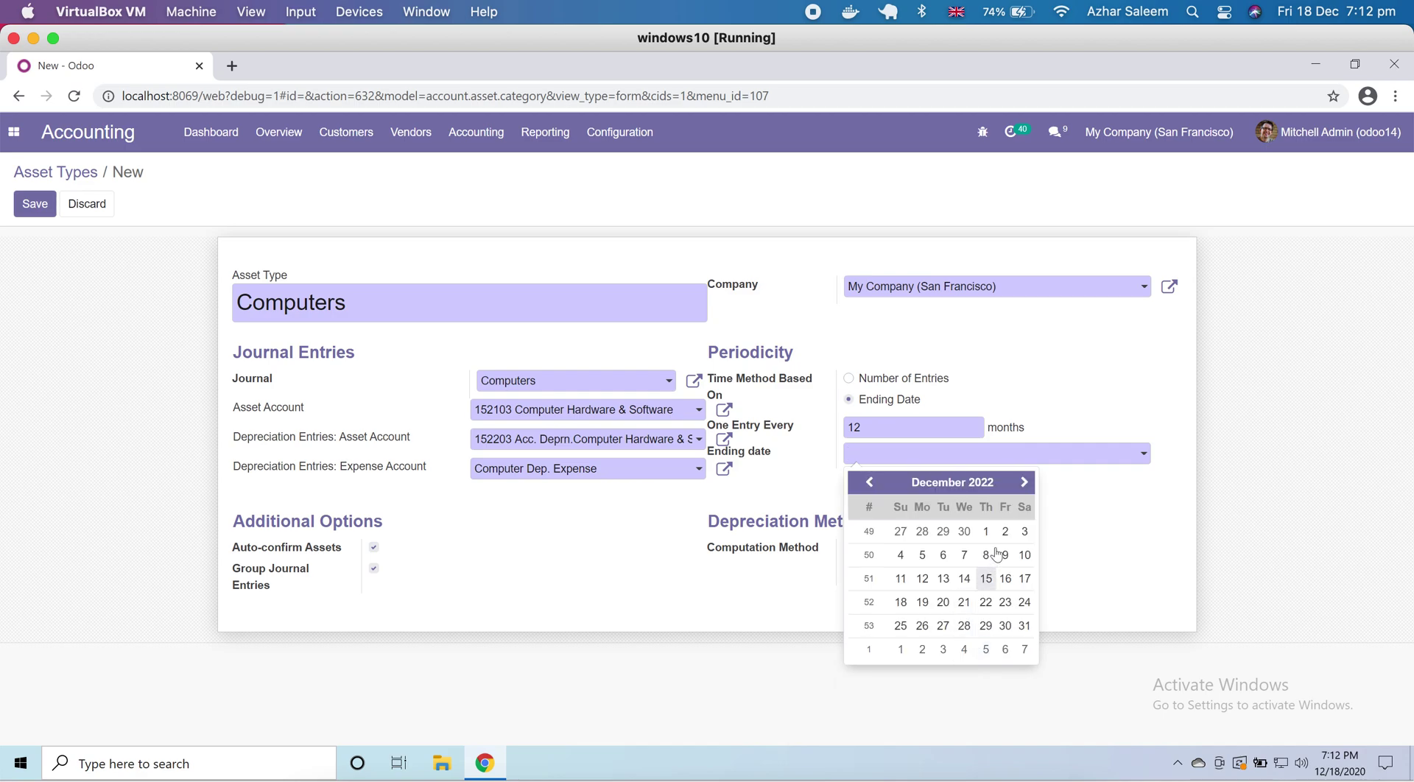
{"action": "left_click", "coordinate": [1024, 625]}
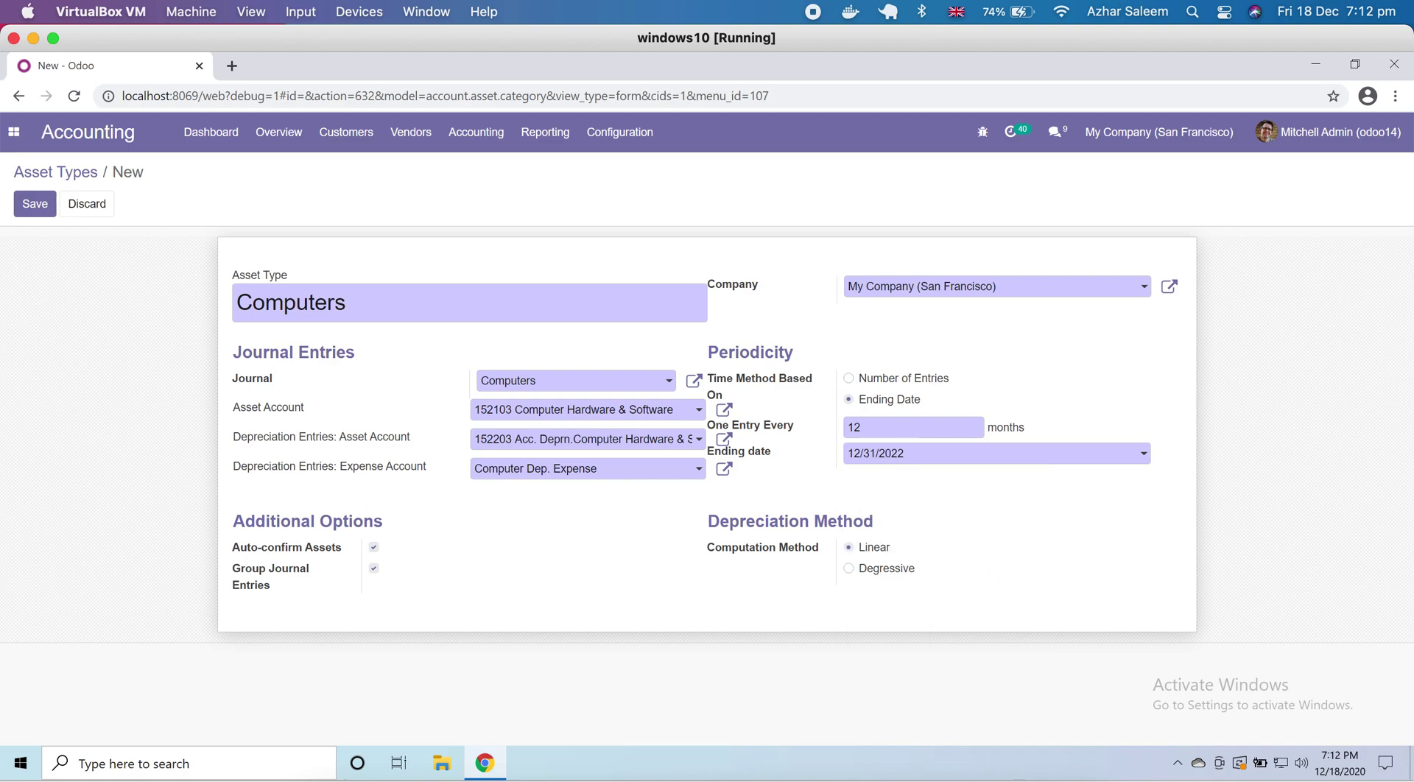
- Set One Entry Every to 6 months, and switch the computation method to Degressive and back to Linear
{"action": "left_click", "coordinate": [881, 428]}
{"action": "left_click", "coordinate": [849, 570]}
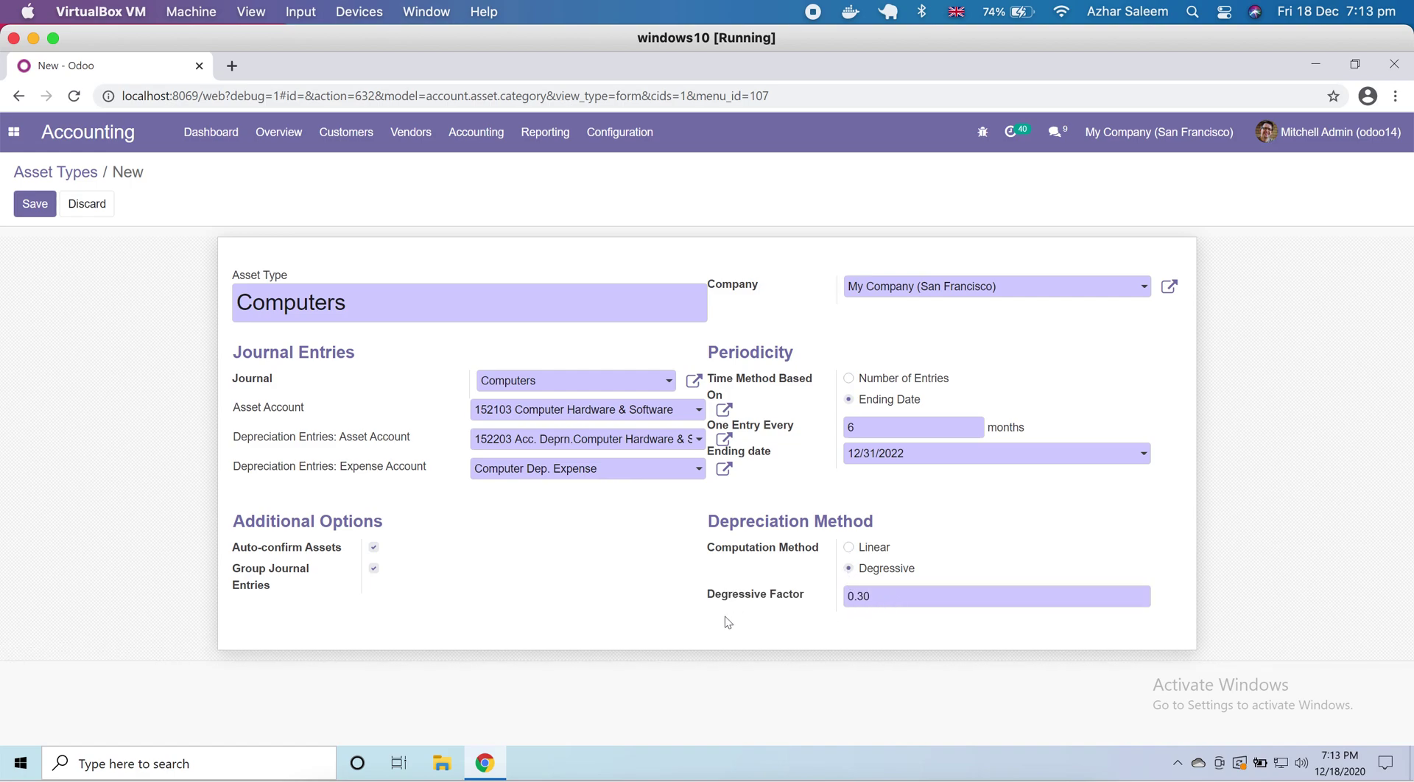
{"action": "left_click", "coordinate": [849, 550]}
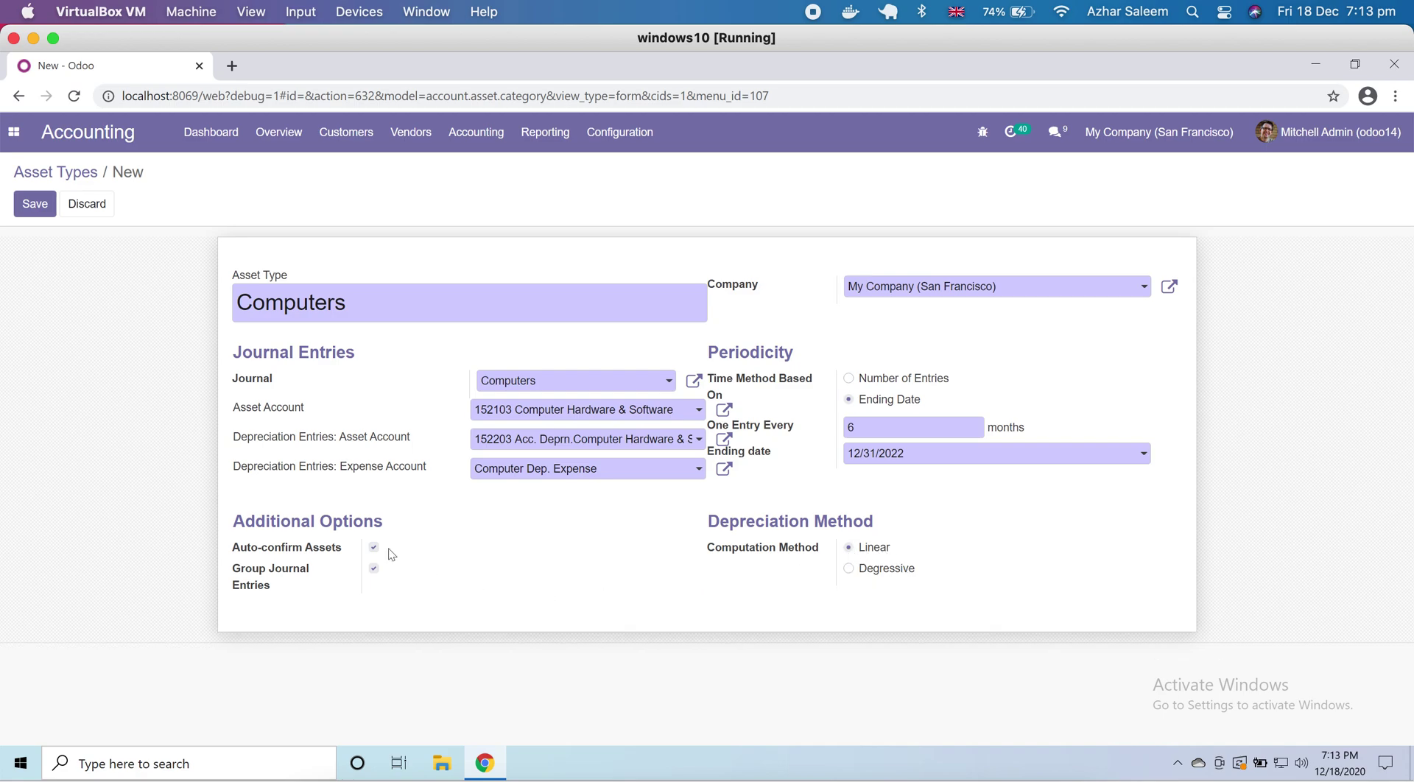
- Save the Computers asset type and start a new record in the Assets list
{"action": "left_click", "coordinate": [34, 204]}
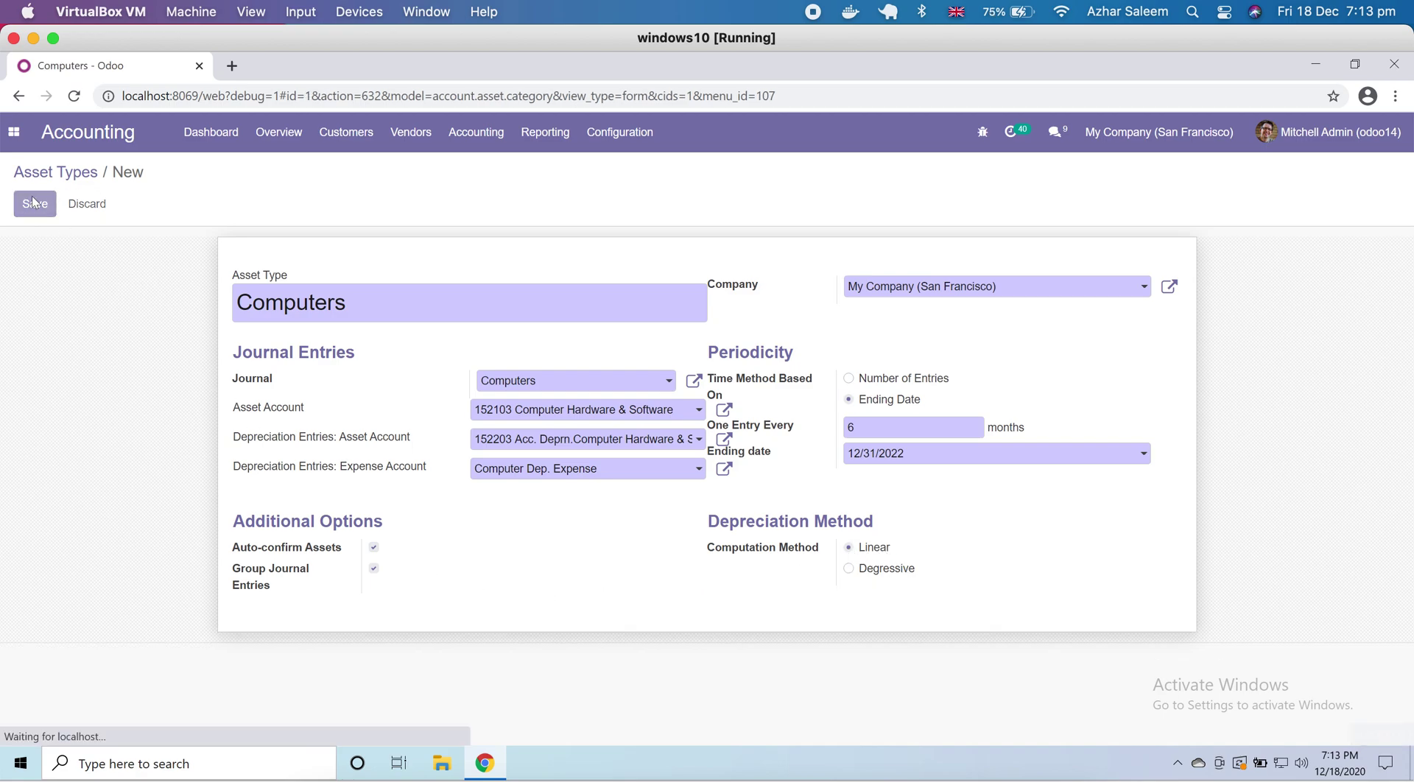
{"action": "left_click", "coordinate": [476, 131]}
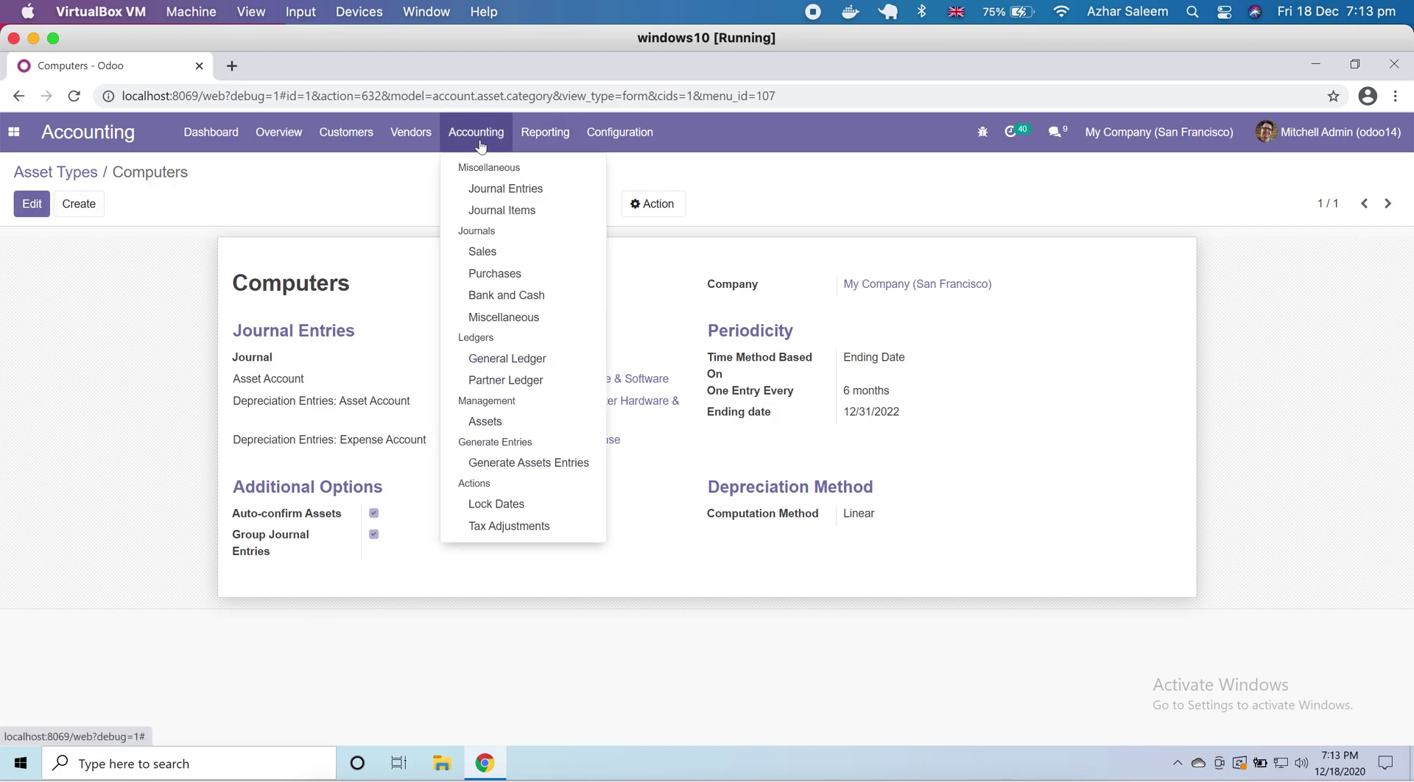
{"action": "left_click", "coordinate": [507, 432]}
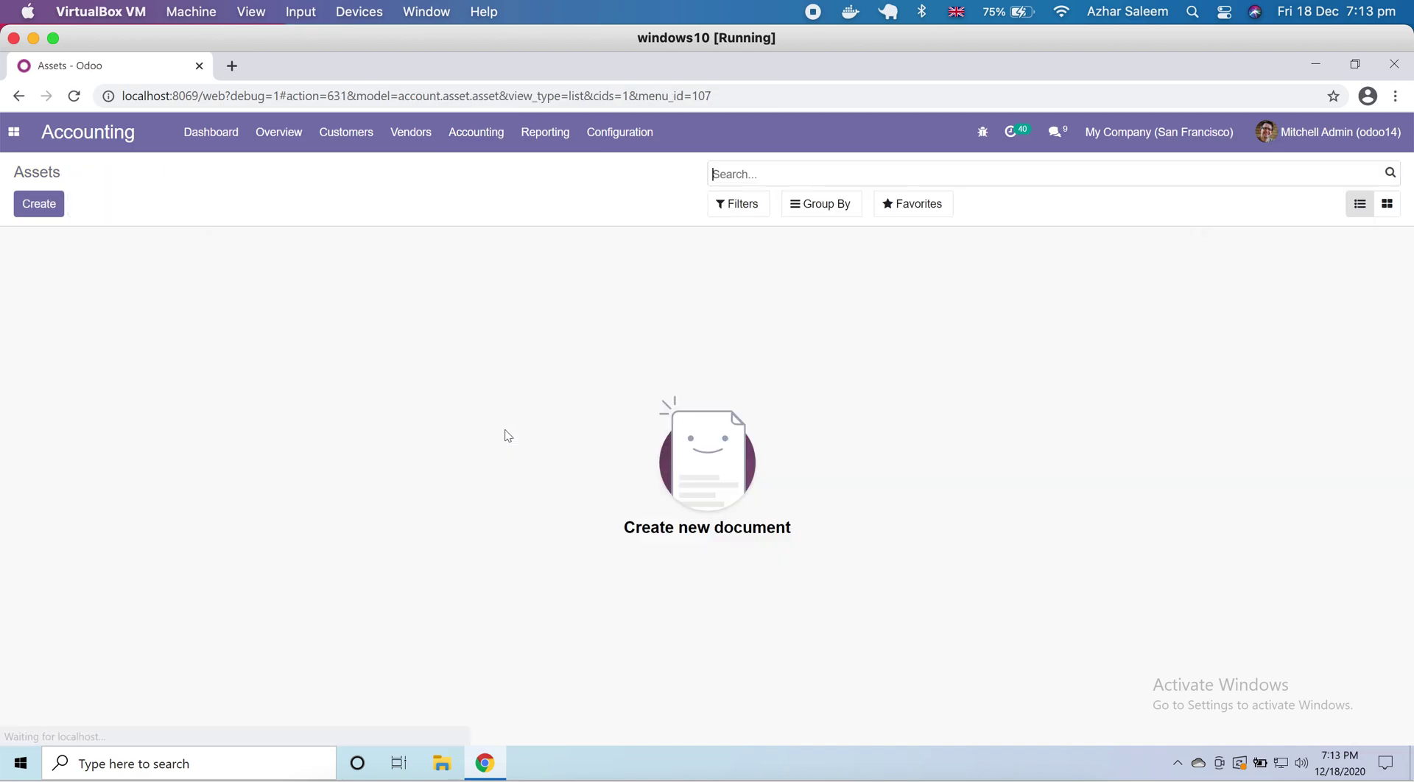
{"action": "left_click", "coordinate": [17, 213]}
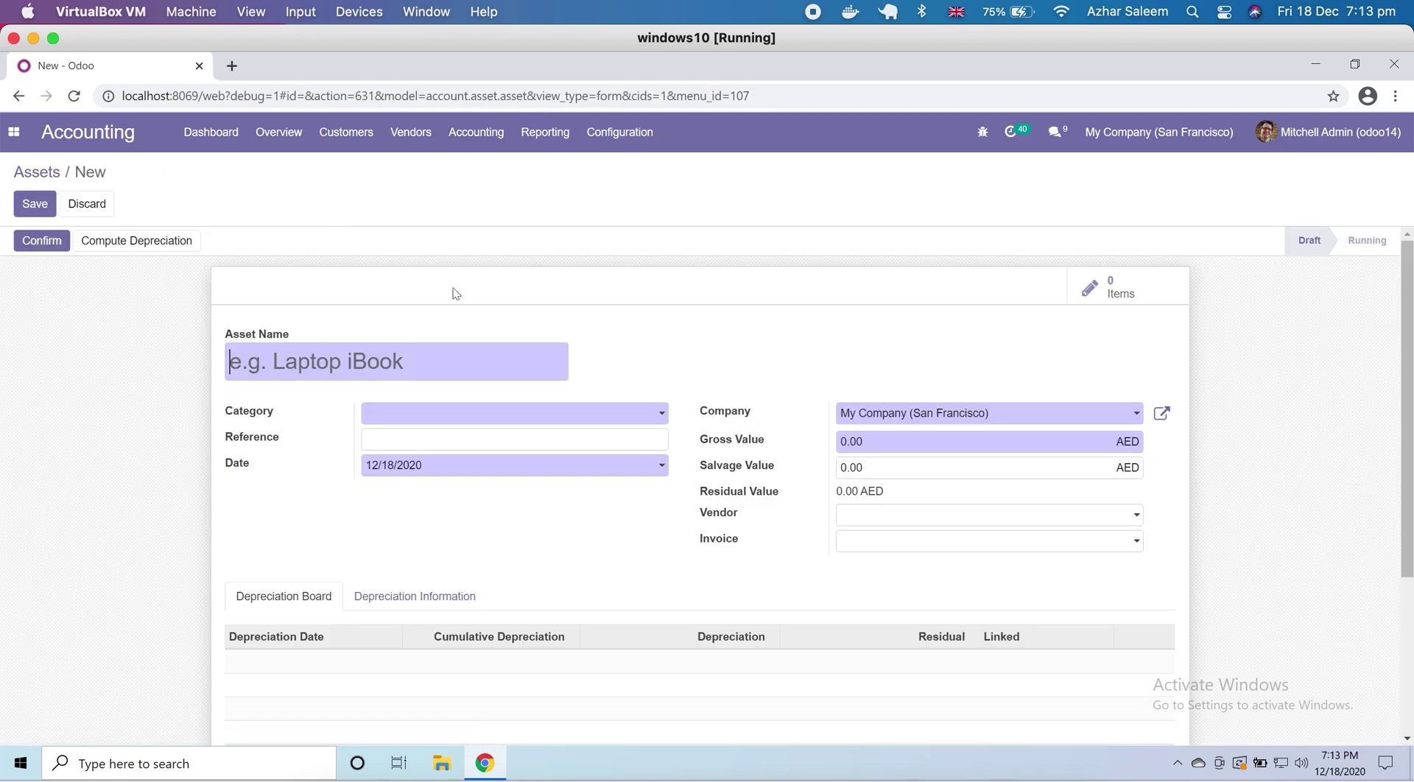
- Name the new asset MacBook Pro and assign it to the Computers category
{"action": "left_click", "coordinate": [377, 355]}
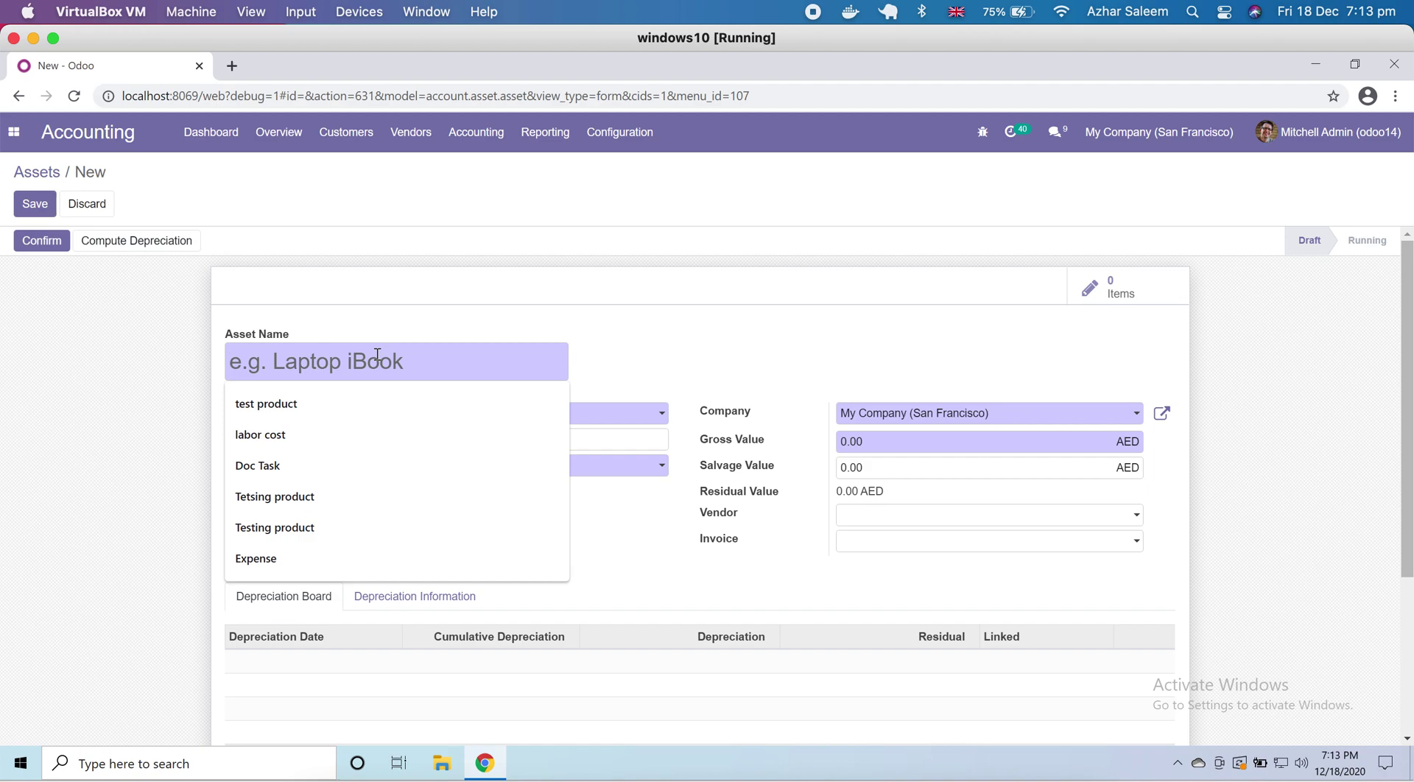
{"action": "type", "text": "MacBook Pro"}
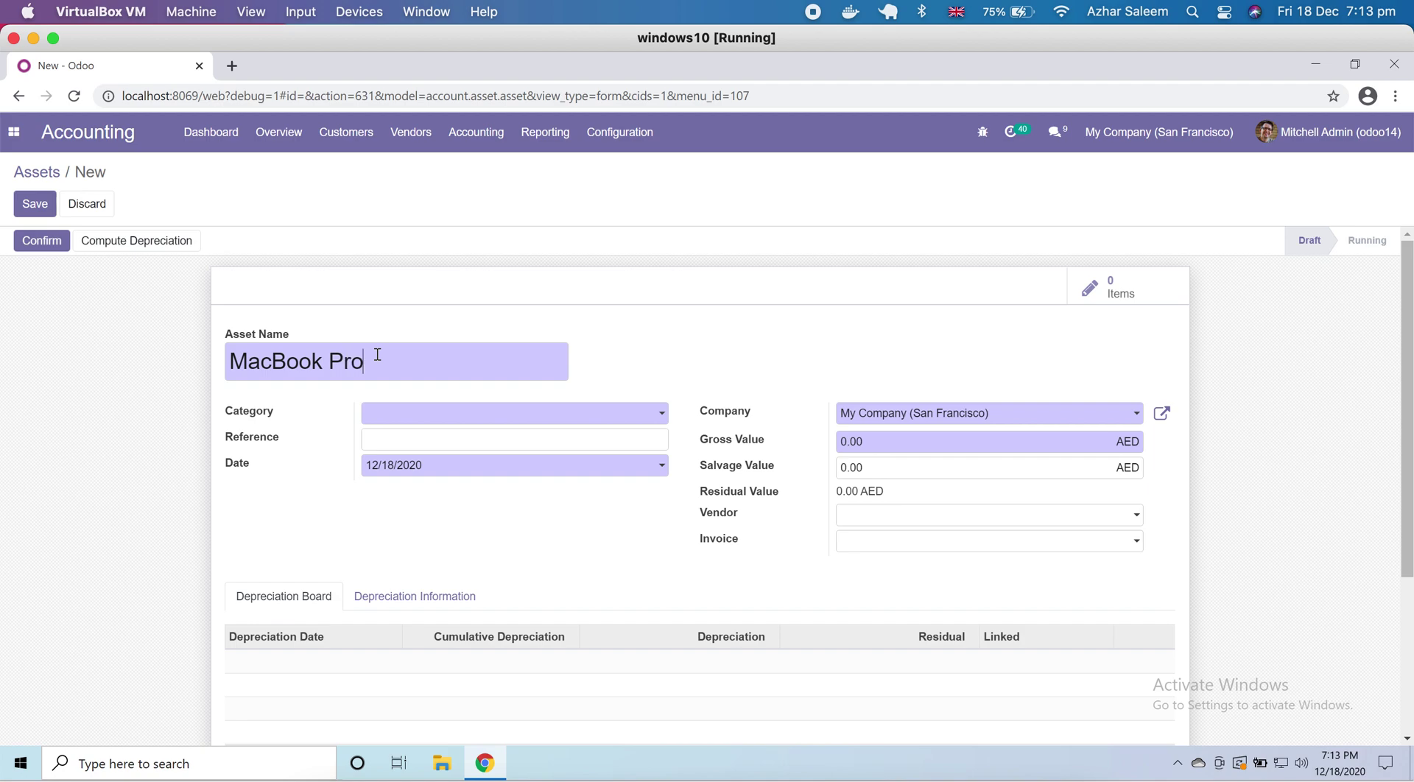
{"action": "left_click", "coordinate": [490, 418]}
{"action": "left_click", "coordinate": [473, 442]}
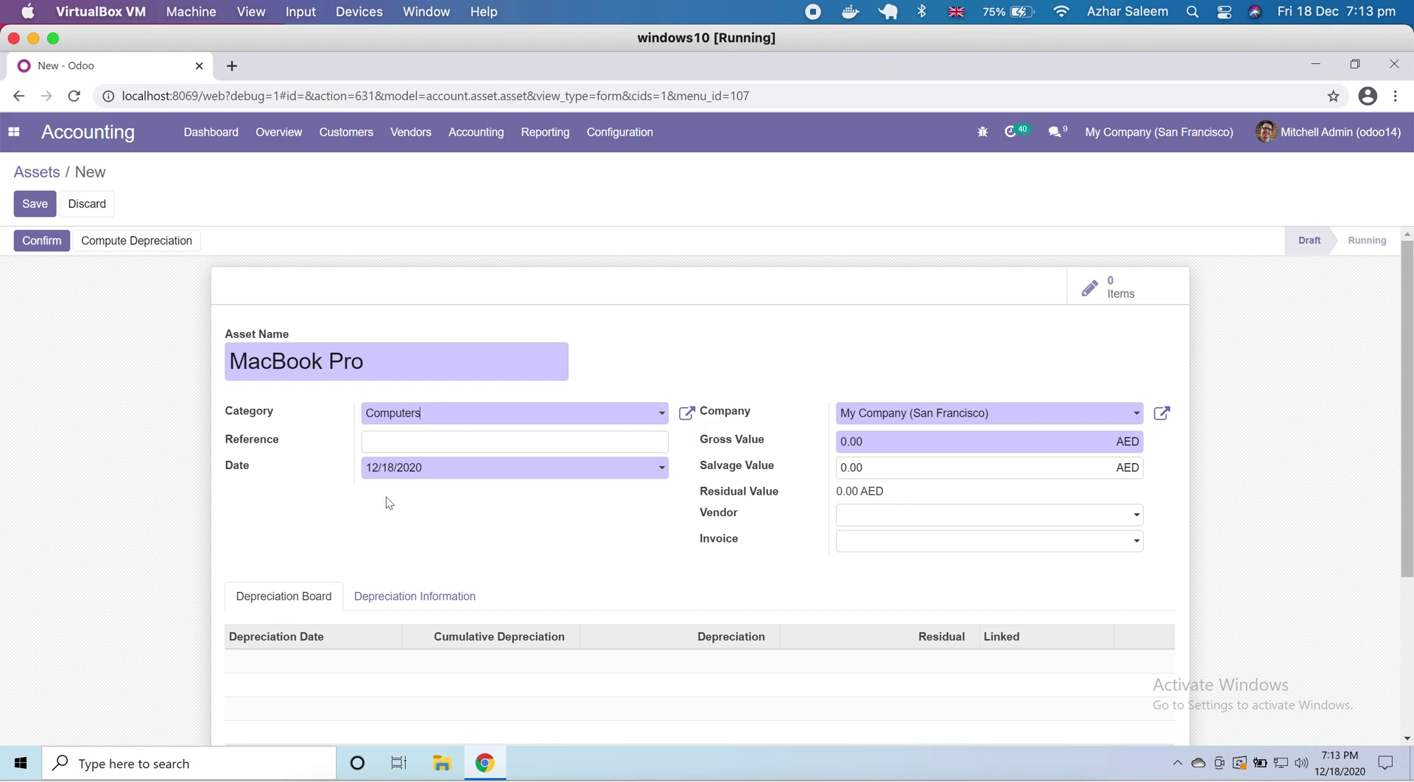
- Set the asset's gross value to 15,000 AED and its salvage value to 3,000 AED, and save it
{"action": "left_click", "coordinate": [896, 443]}
{"action": "type", "text": "160"}
{"action": "type", "text": "00"}
{"action": "left_click", "coordinate": [888, 472]}
{"action": "key", "text": "BackSpace"}
{"action": "key", "text": "BackSpace"}
{"action": "key", "text": "BackSpace"}
{"action": "type", "text": "3000"}
{"action": "left_click", "coordinate": [1327, 558]}
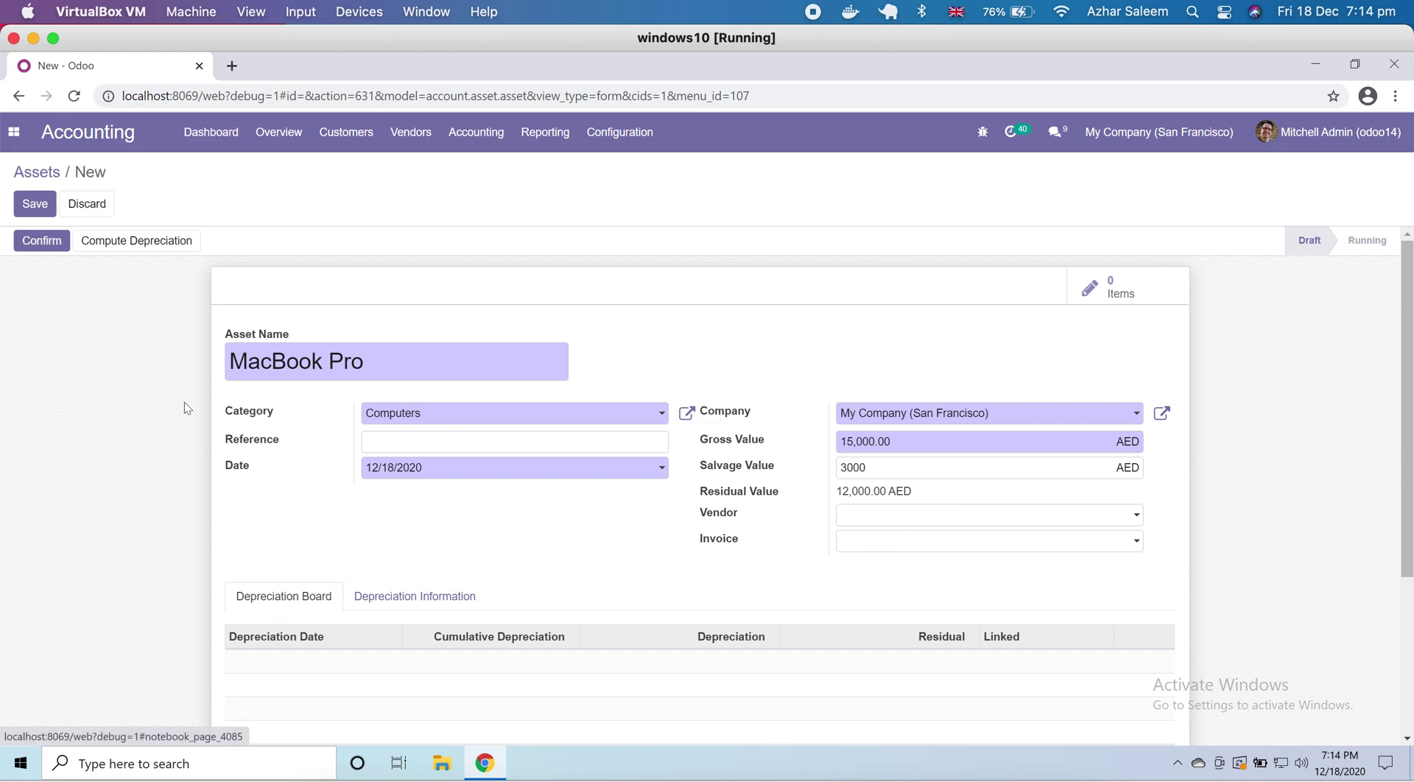
{"action": "left_click", "coordinate": [36, 212]}
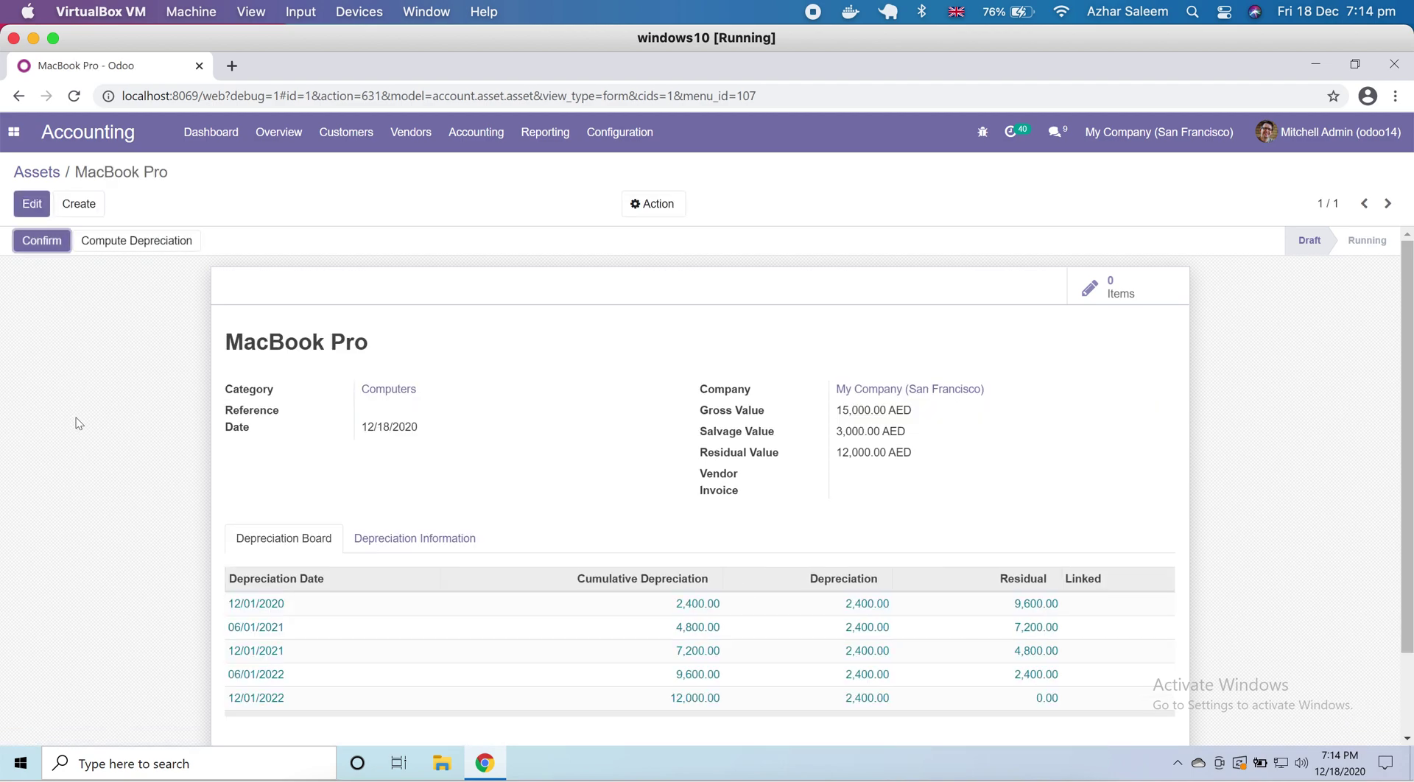
- Review the depreciation lines of the MacBook Pro asset and confirm the asset
{"action": "scroll", "coordinate": [104, 553], "scroll_direction": "down", "scroll_amount": 2}
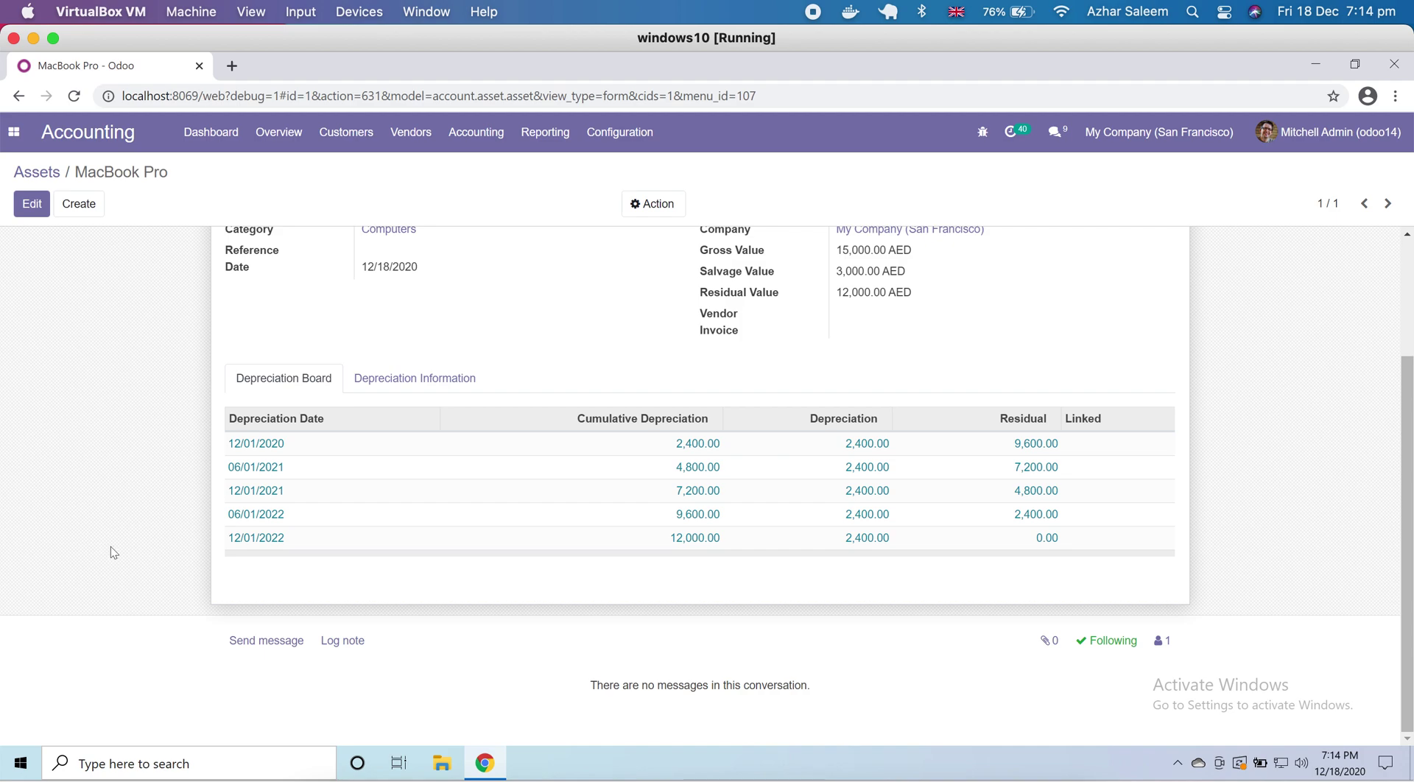
{"action": "scroll", "coordinate": [389, 492], "scroll_direction": "up", "scroll_amount": 2}
{"action": "scroll", "coordinate": [560, 623], "scroll_direction": "down", "scroll_amount": 1}
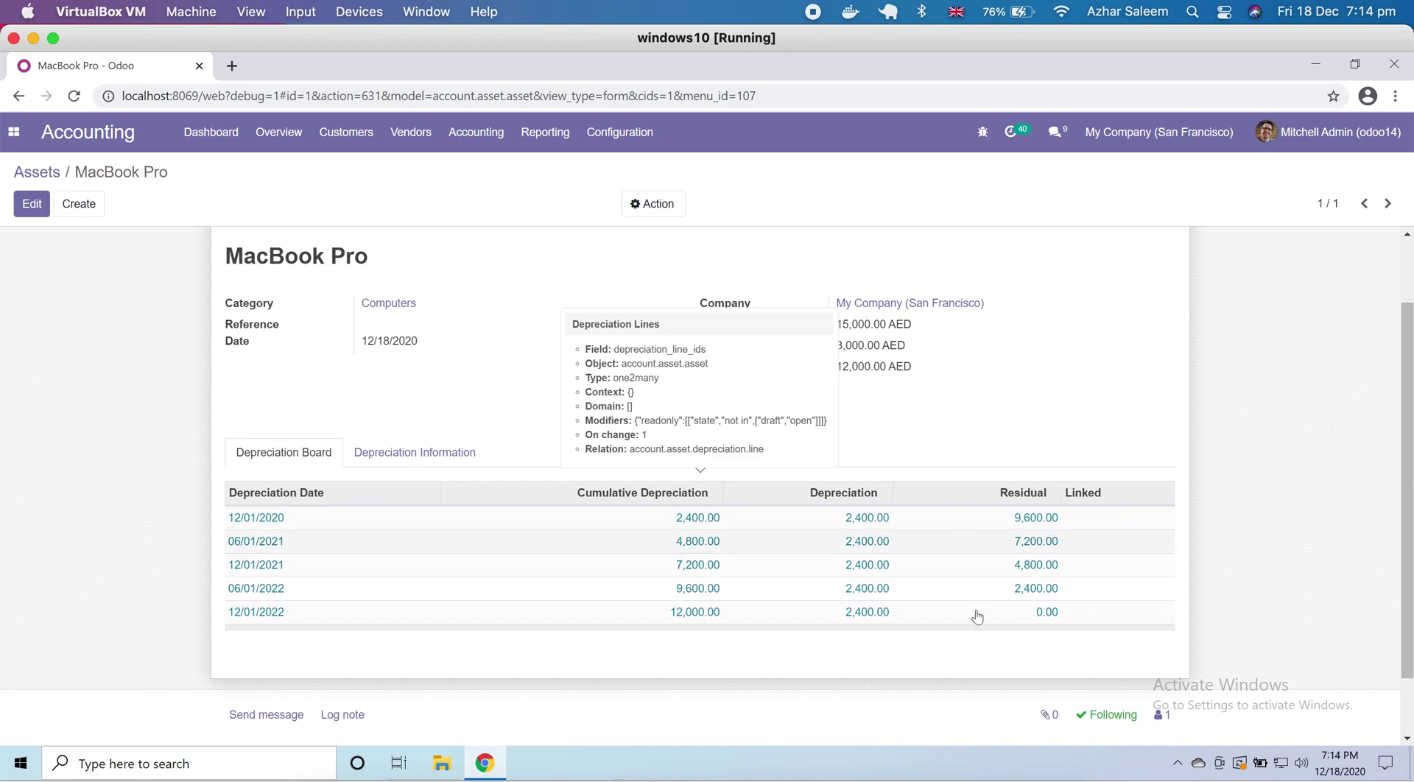
{"action": "scroll", "coordinate": [986, 598], "scroll_direction": "up", "scroll_amount": 1}
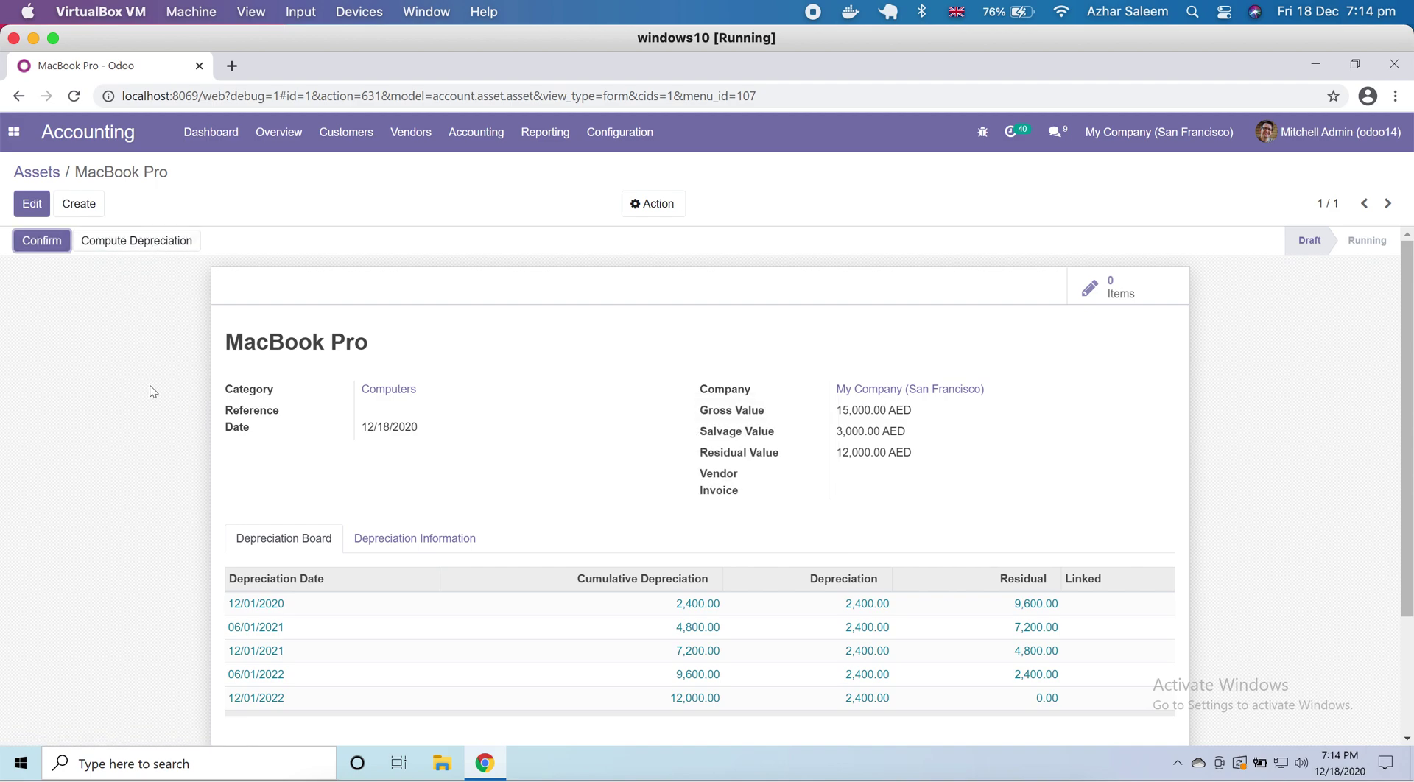
{"action": "left_click", "coordinate": [26, 239]}
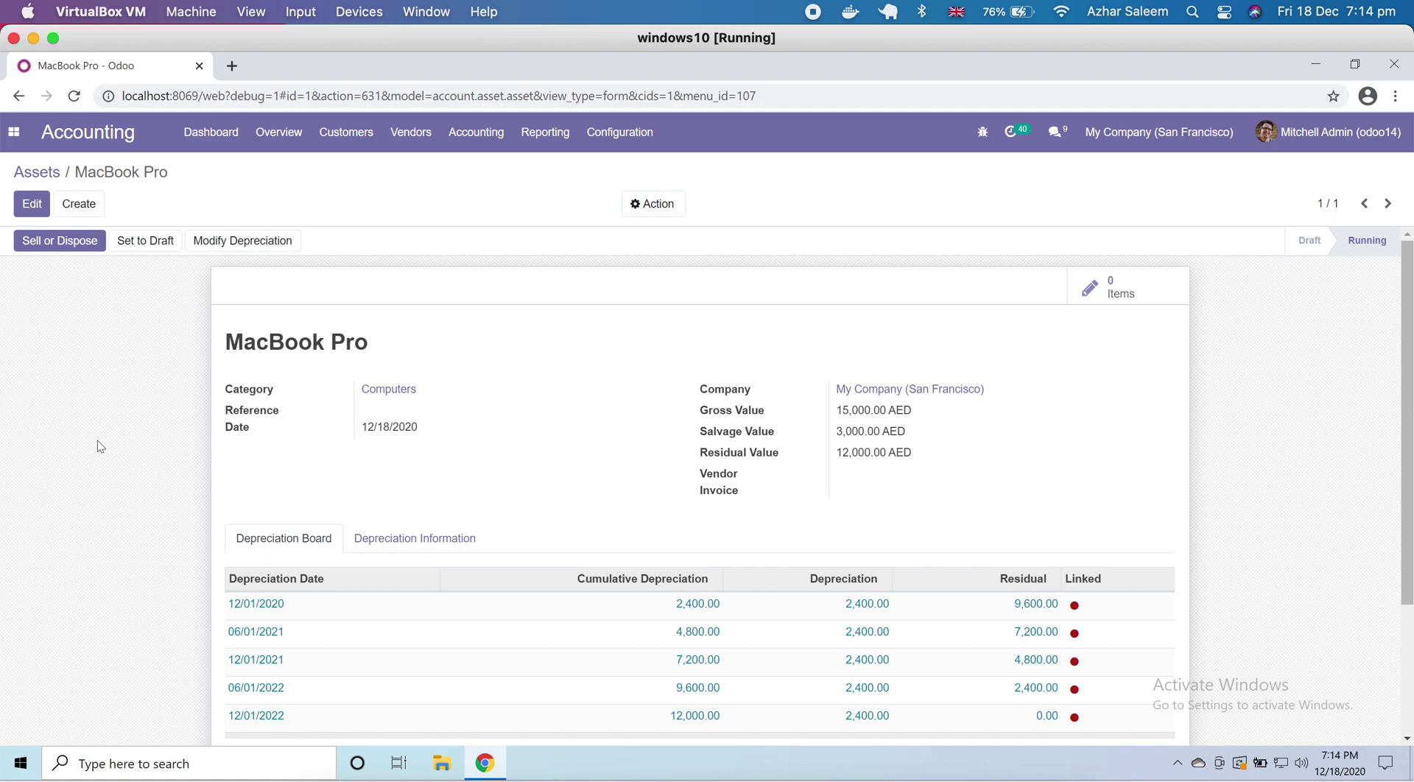
- Examine the running asset's depreciation board, including the details and depreciation date of the first line
{"action": "scroll", "coordinate": [125, 434], "scroll_direction": "down", "scroll_amount": 3}
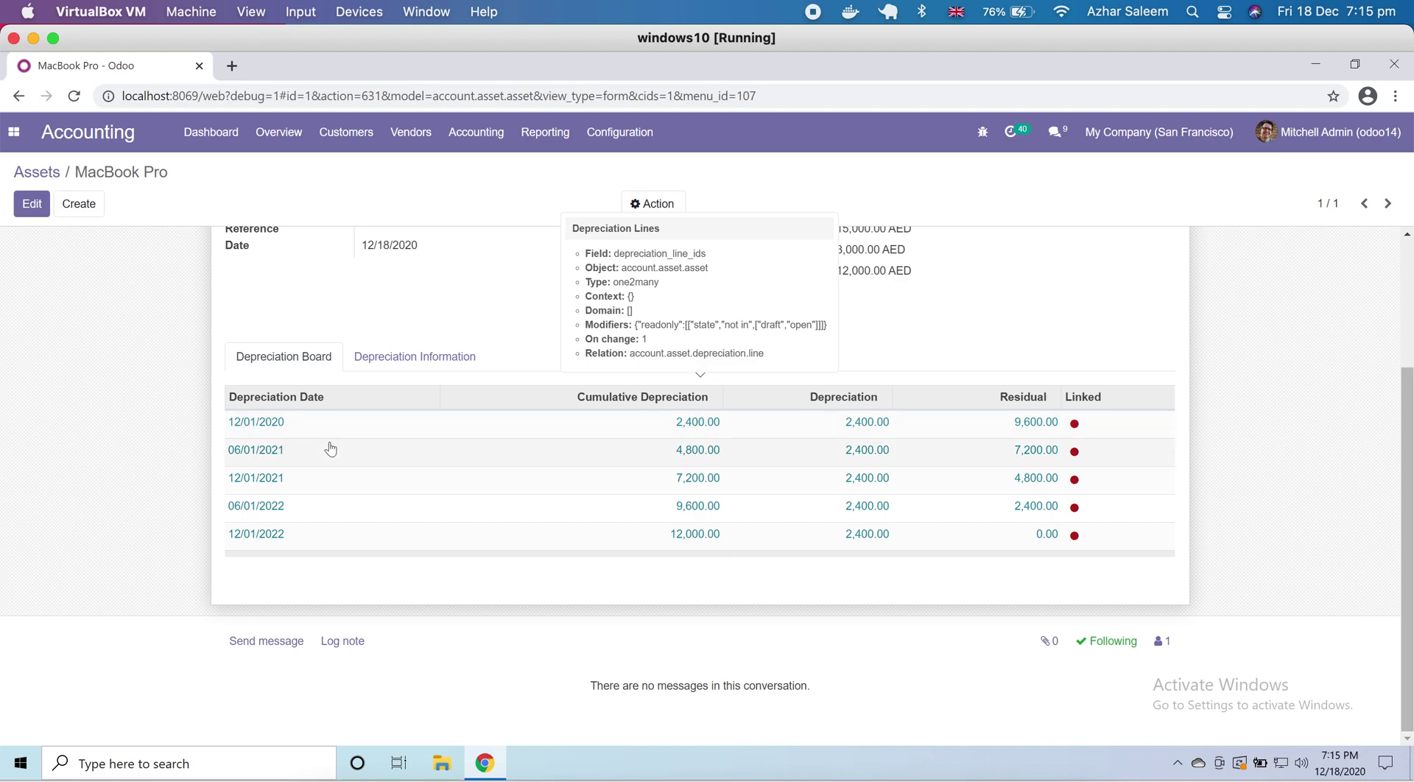
{"action": "left_click", "coordinate": [246, 426]}
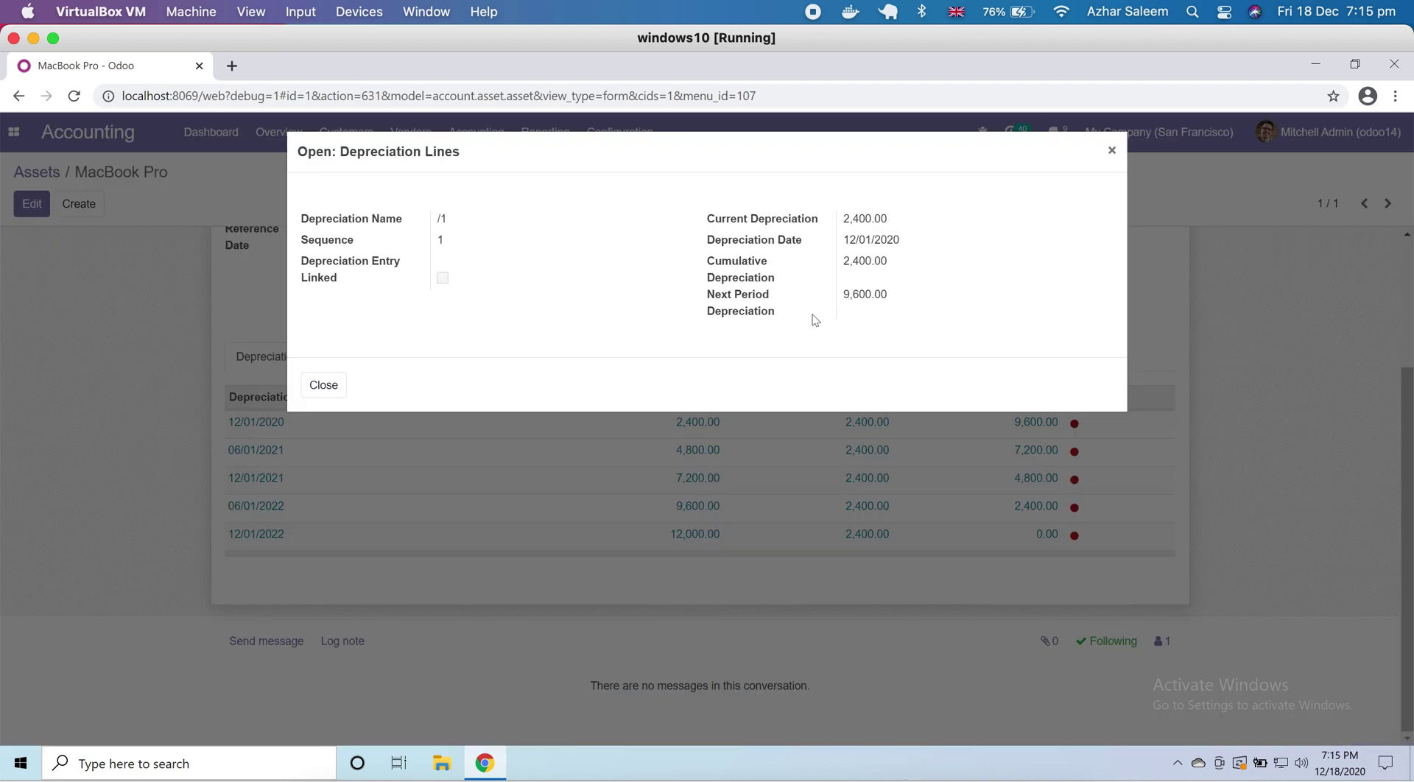
{"action": "double_click", "coordinate": [851, 238]}
{"action": "double_click", "coordinate": [865, 240]}
{"action": "double_click", "coordinate": [888, 240]}
{"action": "left_click", "coordinate": [331, 388]}
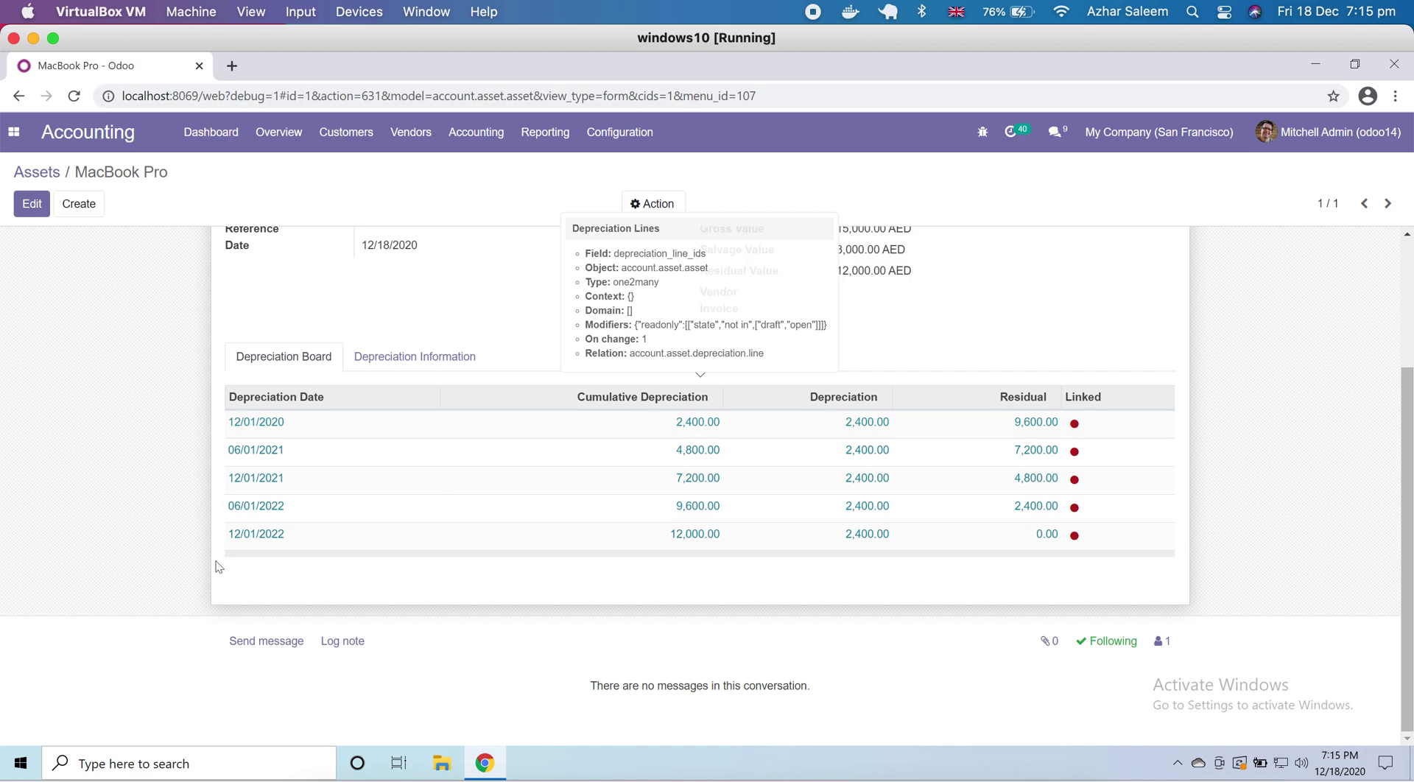
{"action": "scroll", "coordinate": [165, 521], "scroll_direction": "up", "scroll_amount": 3}
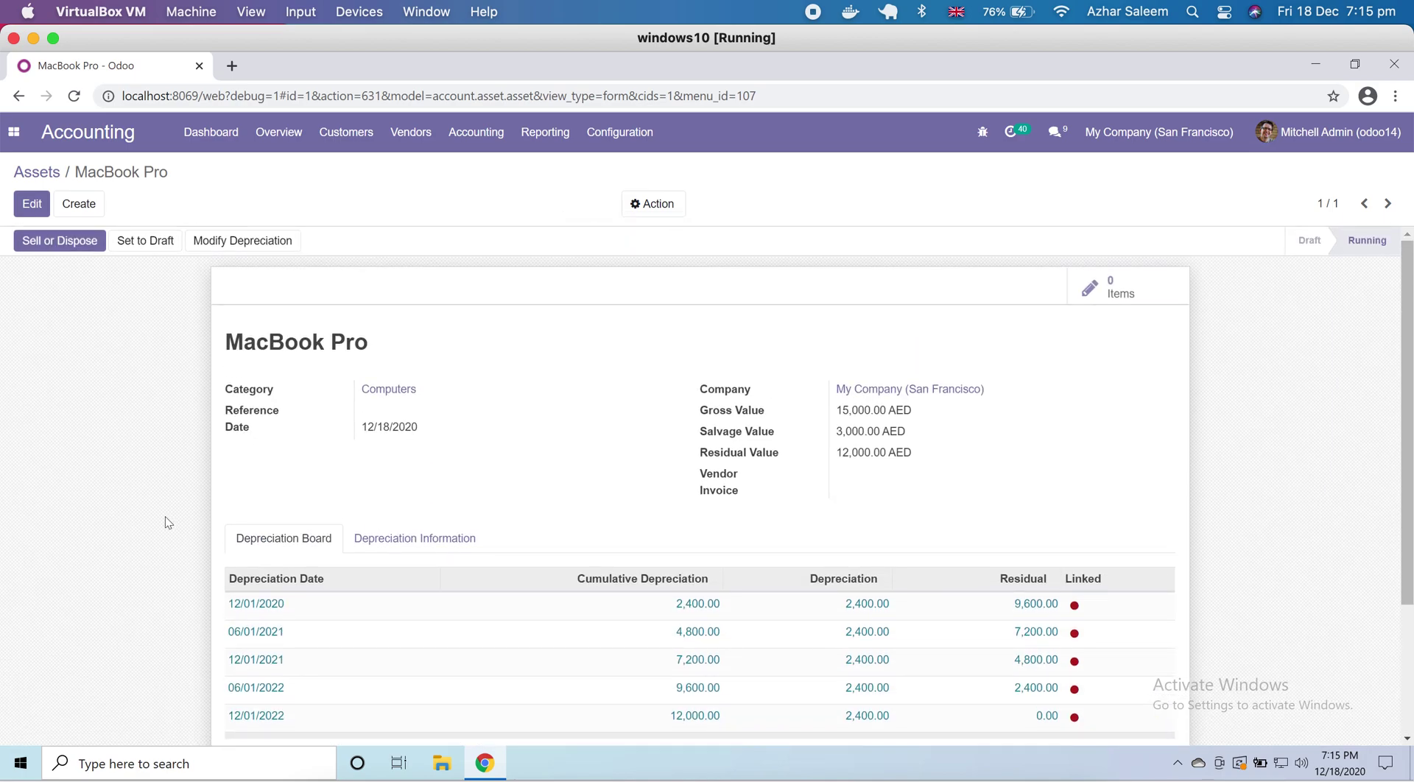
{"action": "scroll", "coordinate": [164, 521], "scroll_direction": "down", "scroll_amount": 3}
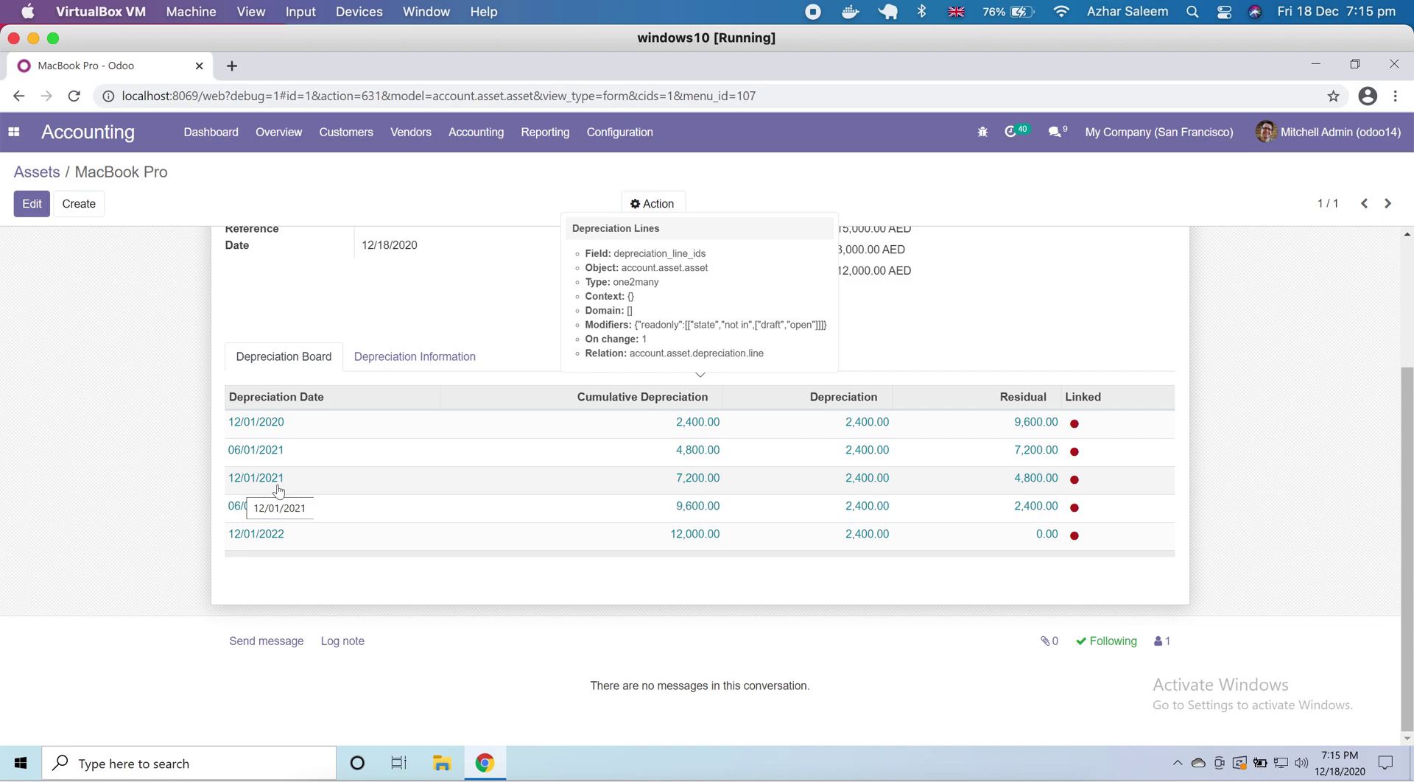
{"action": "scroll", "coordinate": [278, 491], "scroll_direction": "up", "scroll_amount": 3}
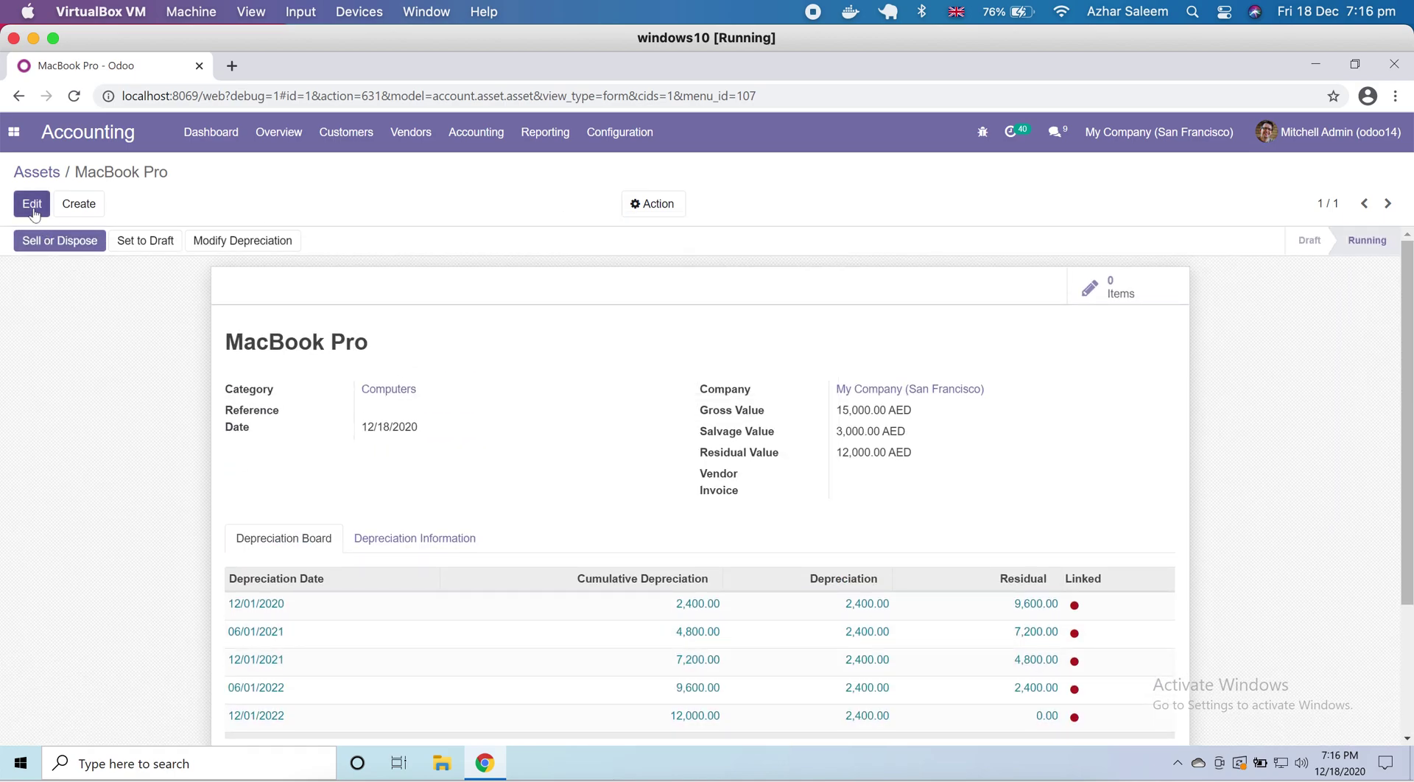
- Set the MacBook Pro asset back to draft and open it for editing
{"action": "left_click", "coordinate": [142, 243]}
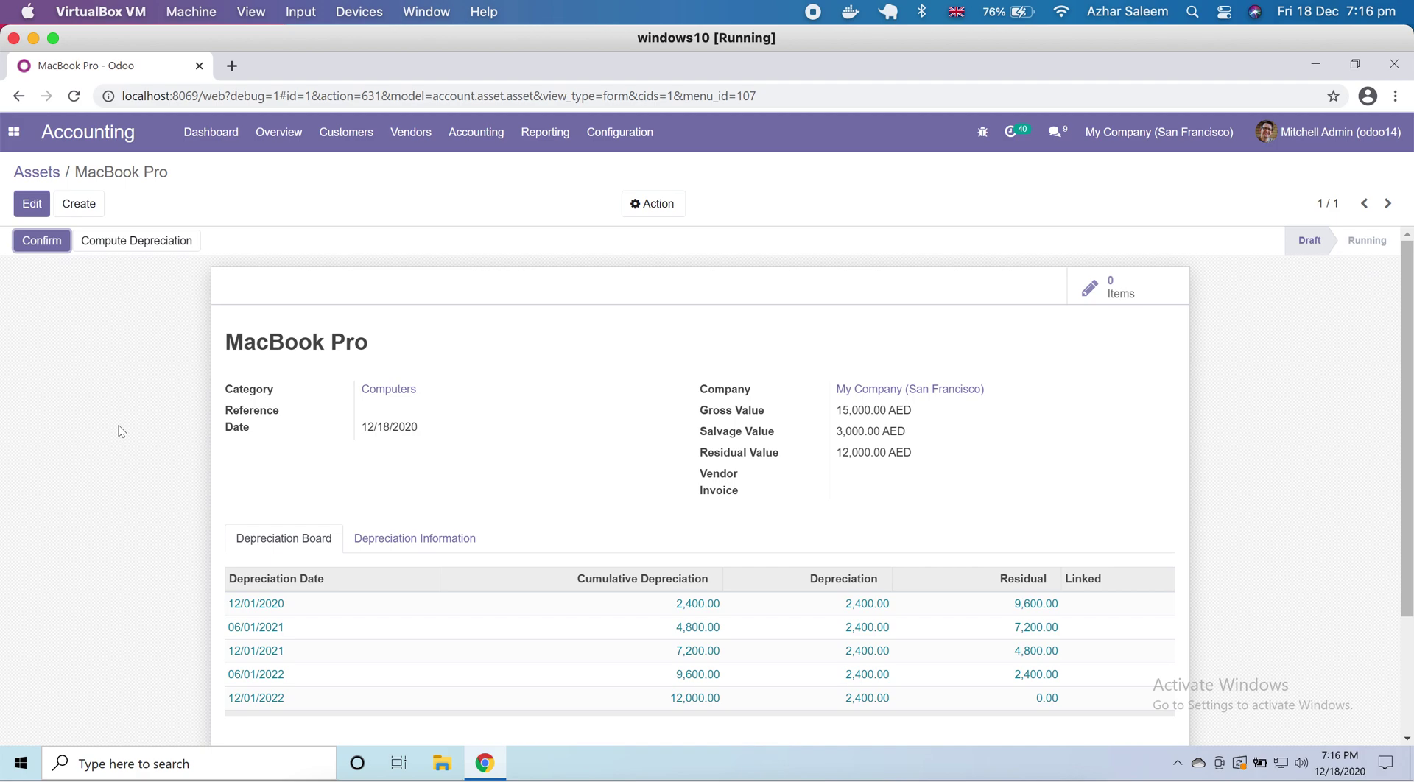
{"action": "left_click", "coordinate": [32, 203]}
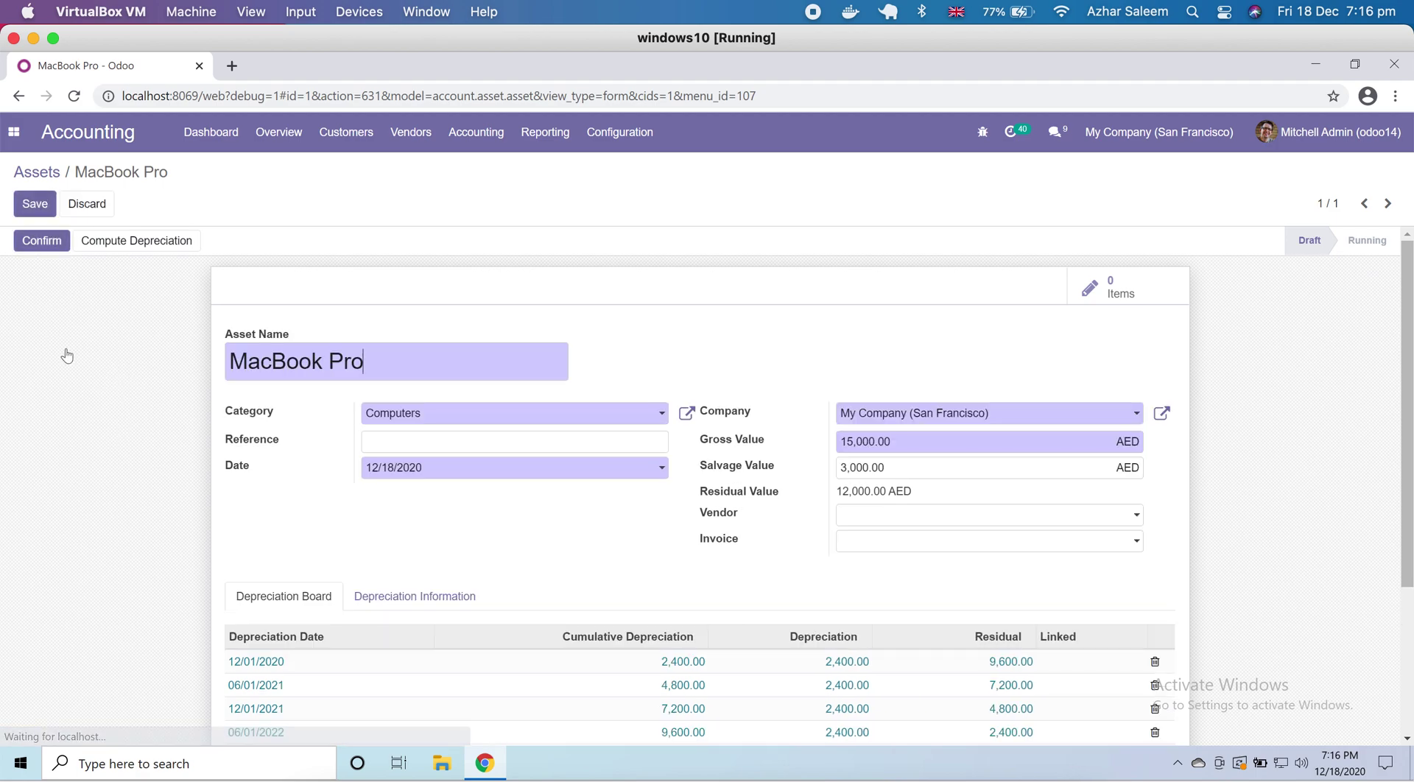
{"action": "scroll", "coordinate": [101, 479], "scroll_direction": "down", "scroll_amount": 2}
{"action": "scroll", "coordinate": [102, 480], "scroll_direction": "down", "scroll_amount": 1}
{"action": "scroll", "coordinate": [101, 479], "scroll_direction": "up", "scroll_amount": 4}
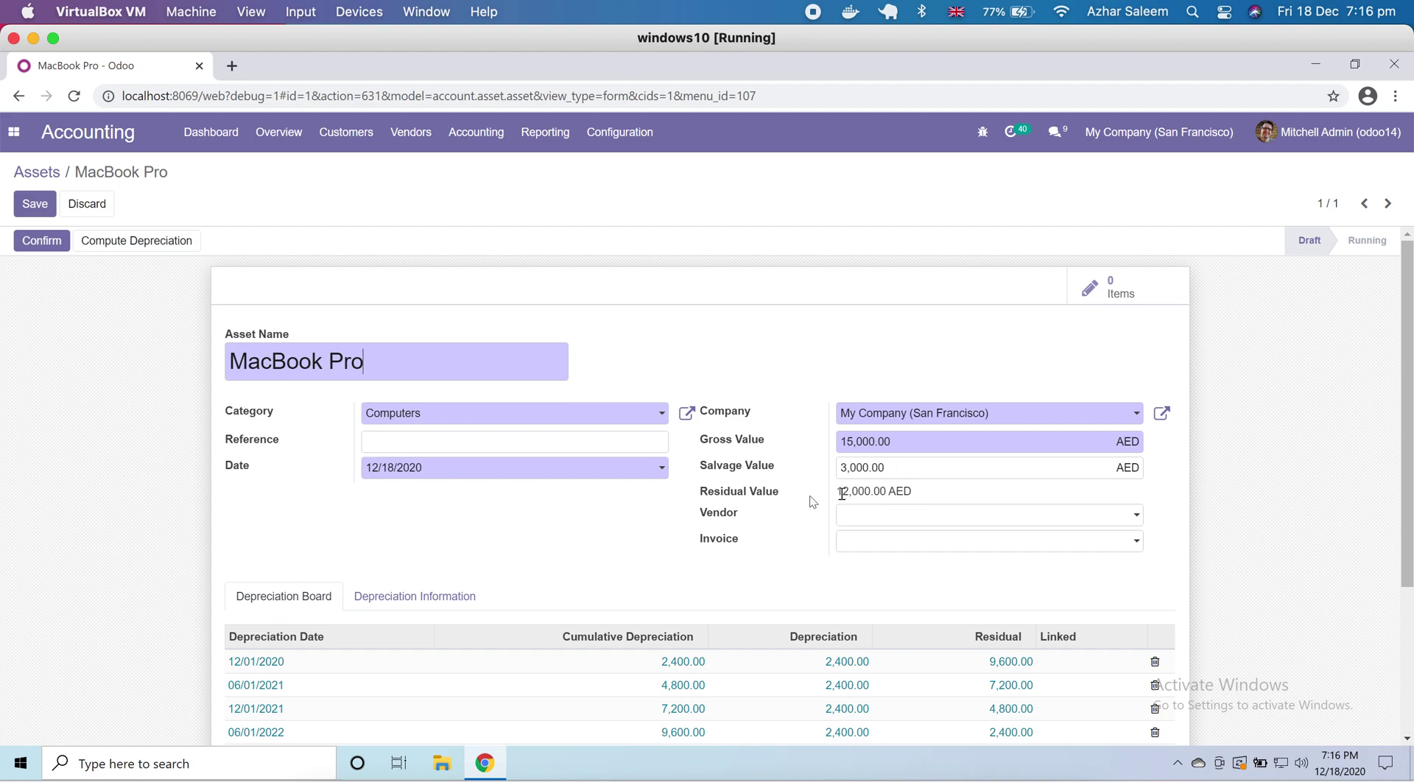
- Change the asset's date to 01/01/2021 and save the record to recompute its depreciation lines
{"action": "left_click", "coordinate": [614, 470]}
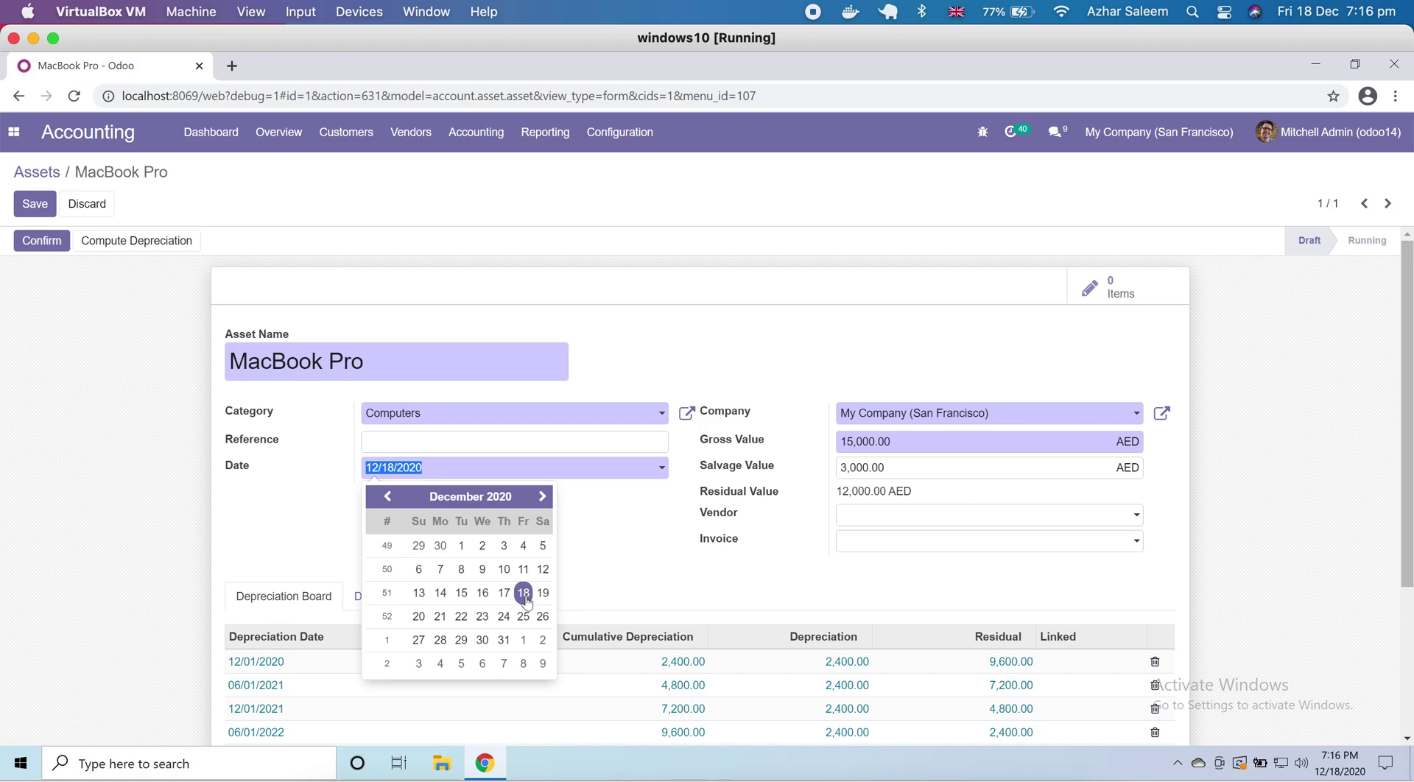
{"action": "left_click", "coordinate": [524, 639]}
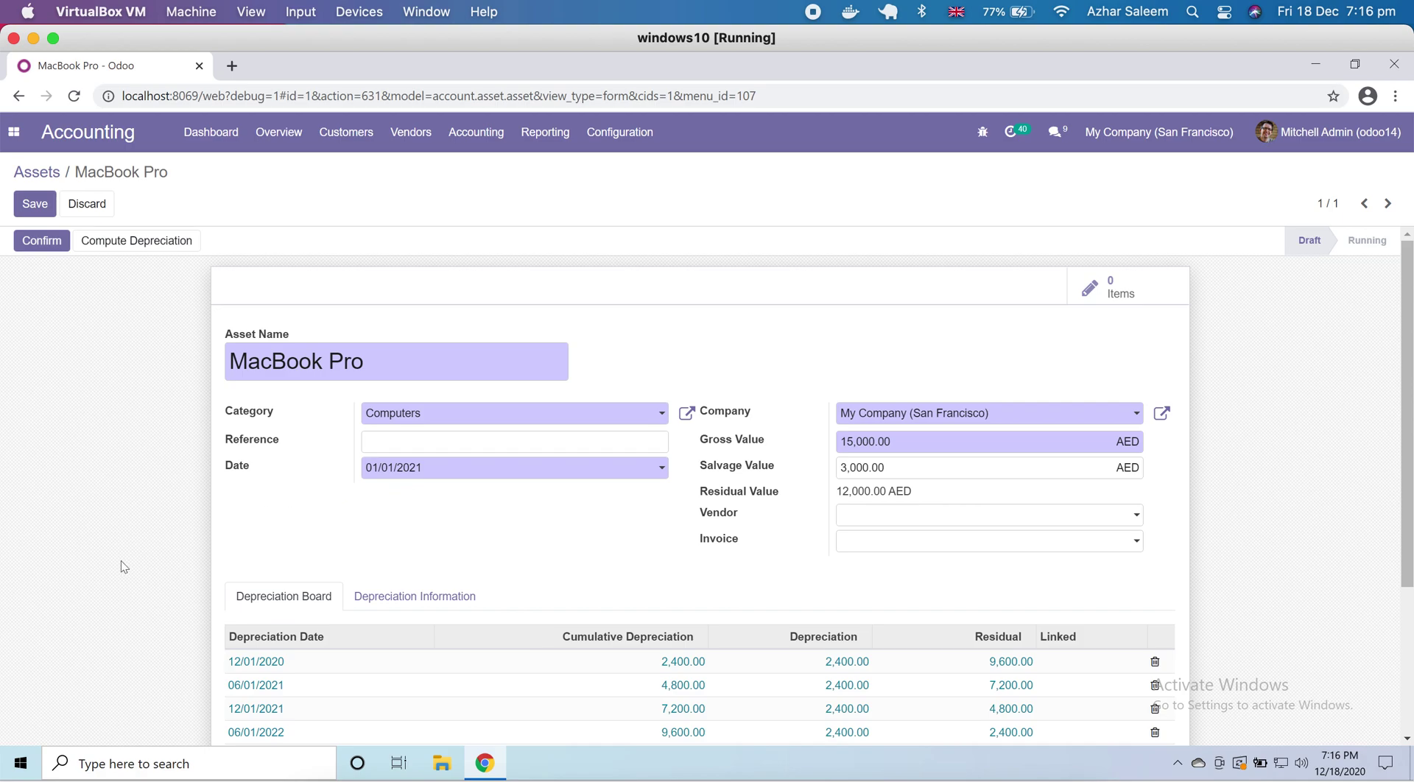
{"action": "scroll", "coordinate": [121, 560], "scroll_direction": "down", "scroll_amount": 5}
{"action": "scroll", "coordinate": [120, 560], "scroll_direction": "up", "scroll_amount": 5}
{"action": "left_click", "coordinate": [31, 214]}
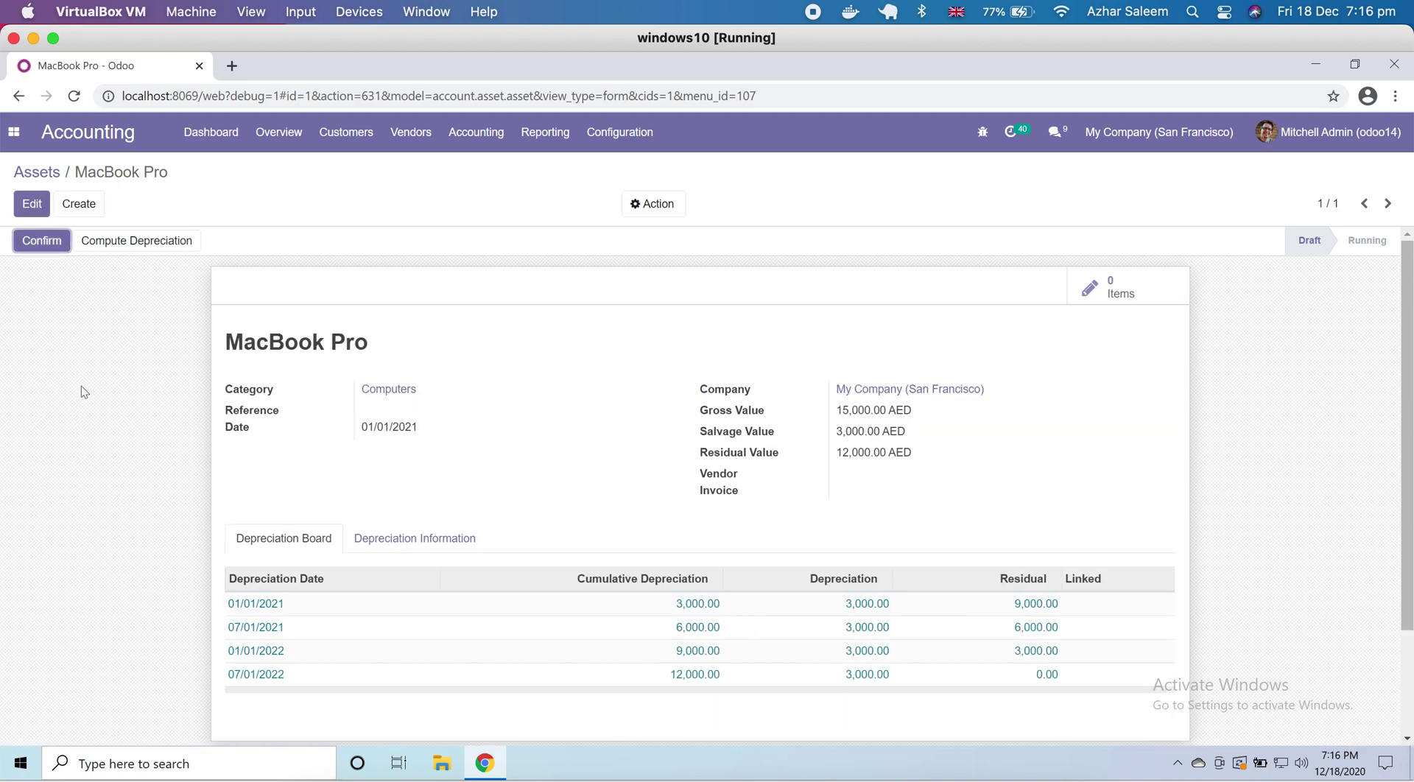
- Confirm the MacBook Pro asset with its recomputed depreciation schedule and return to the Assets list
{"action": "scroll", "coordinate": [115, 627], "scroll_direction": "down", "scroll_amount": 2}
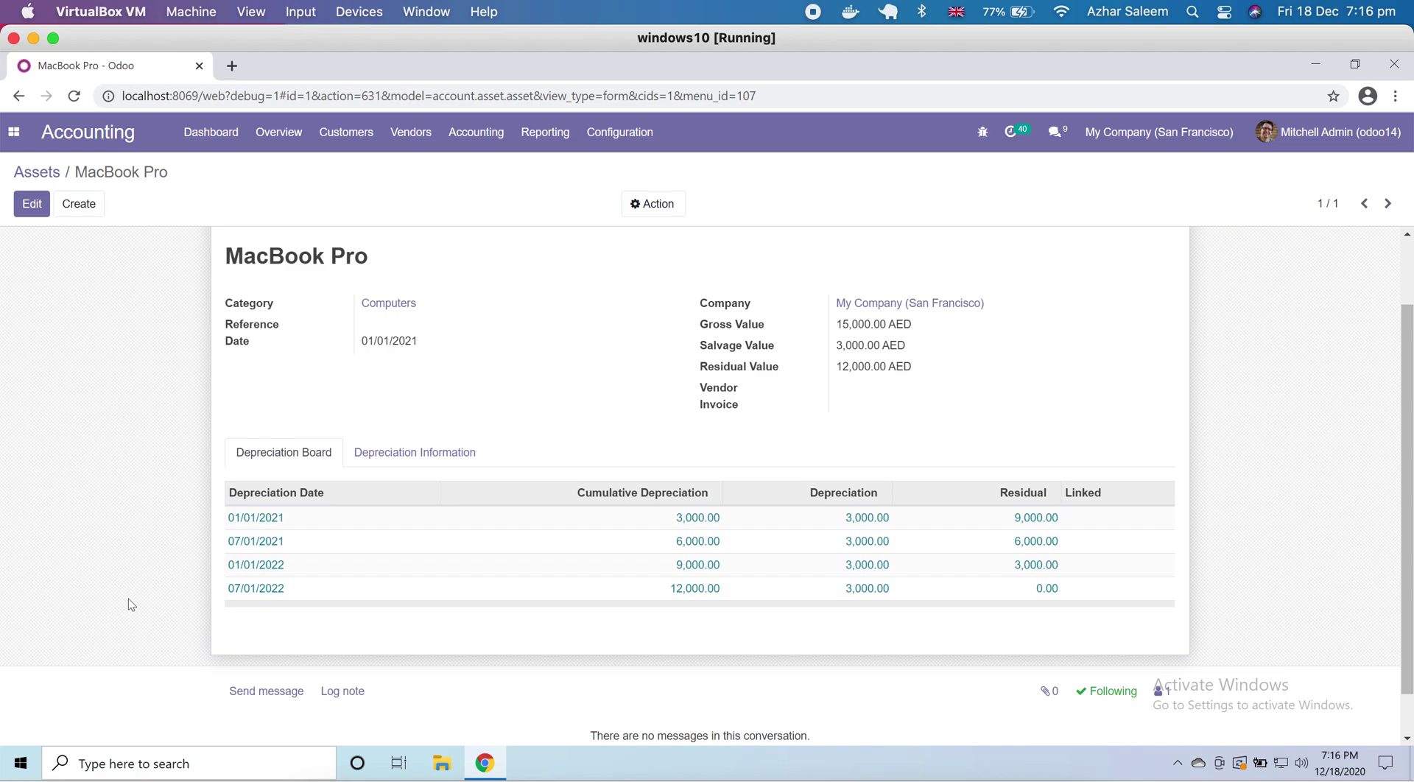
{"action": "mouse_move", "coordinate": [243, 531]}
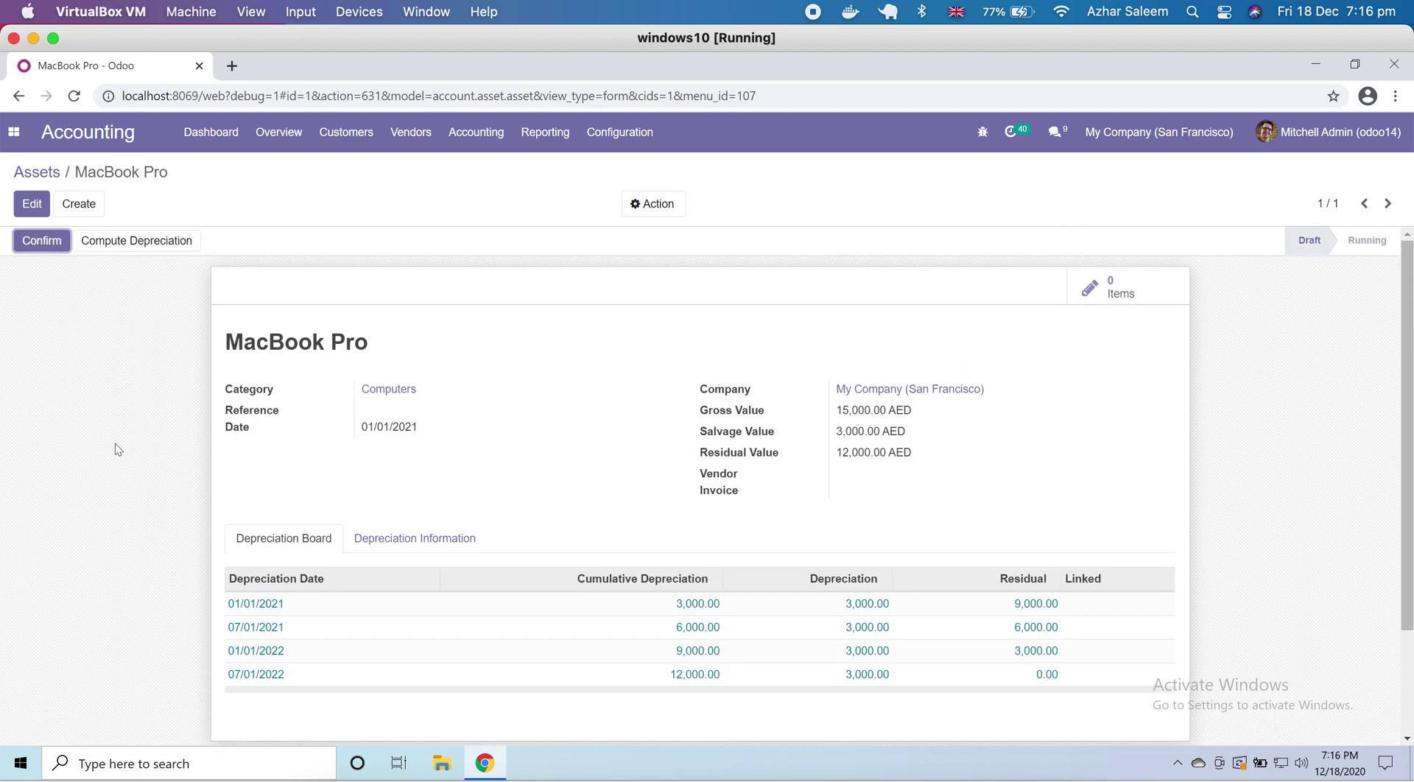
{"action": "left_click", "coordinate": [51, 243]}
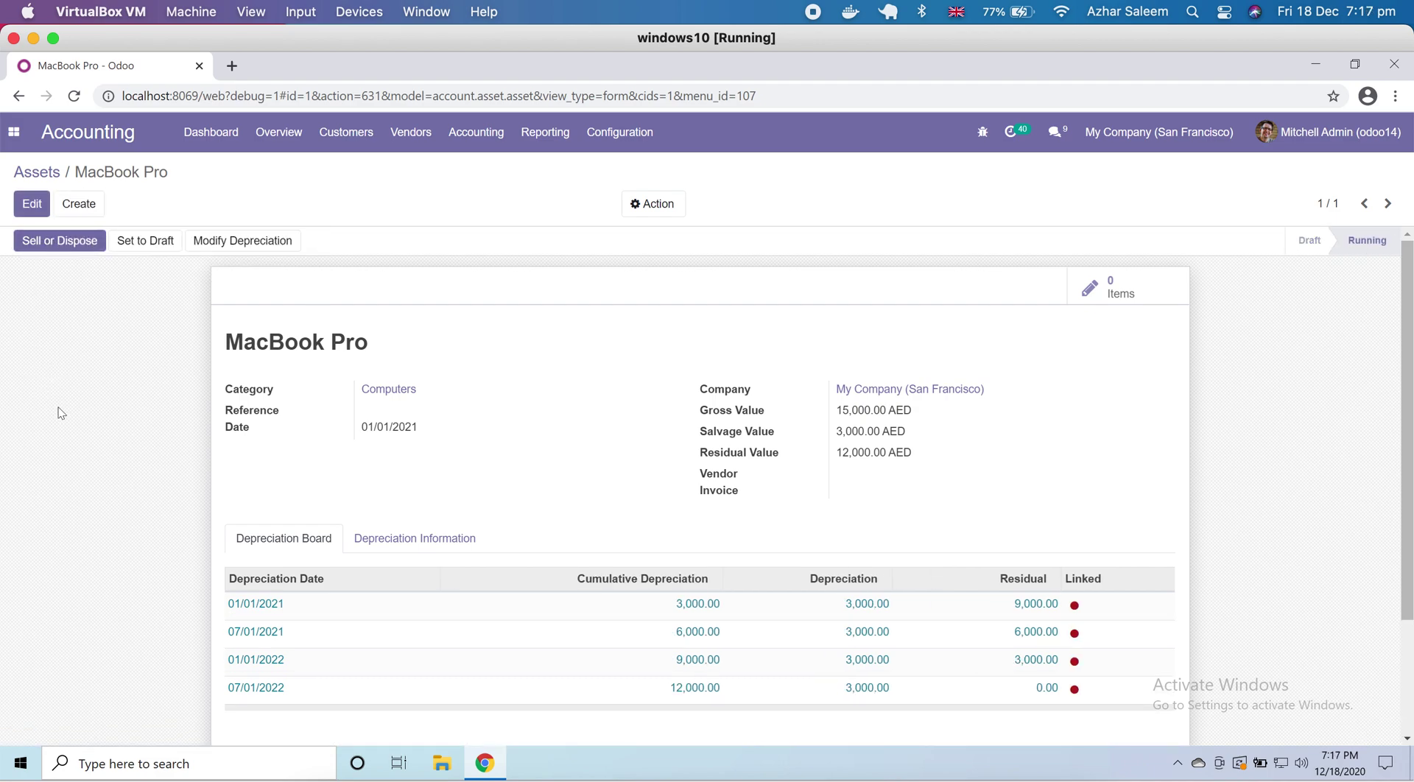
{"action": "scroll", "coordinate": [59, 410], "scroll_direction": "down", "scroll_amount": 2}
{"action": "scroll", "coordinate": [59, 410], "scroll_direction": "up", "scroll_amount": 2}
{"action": "left_click", "coordinate": [38, 174]}
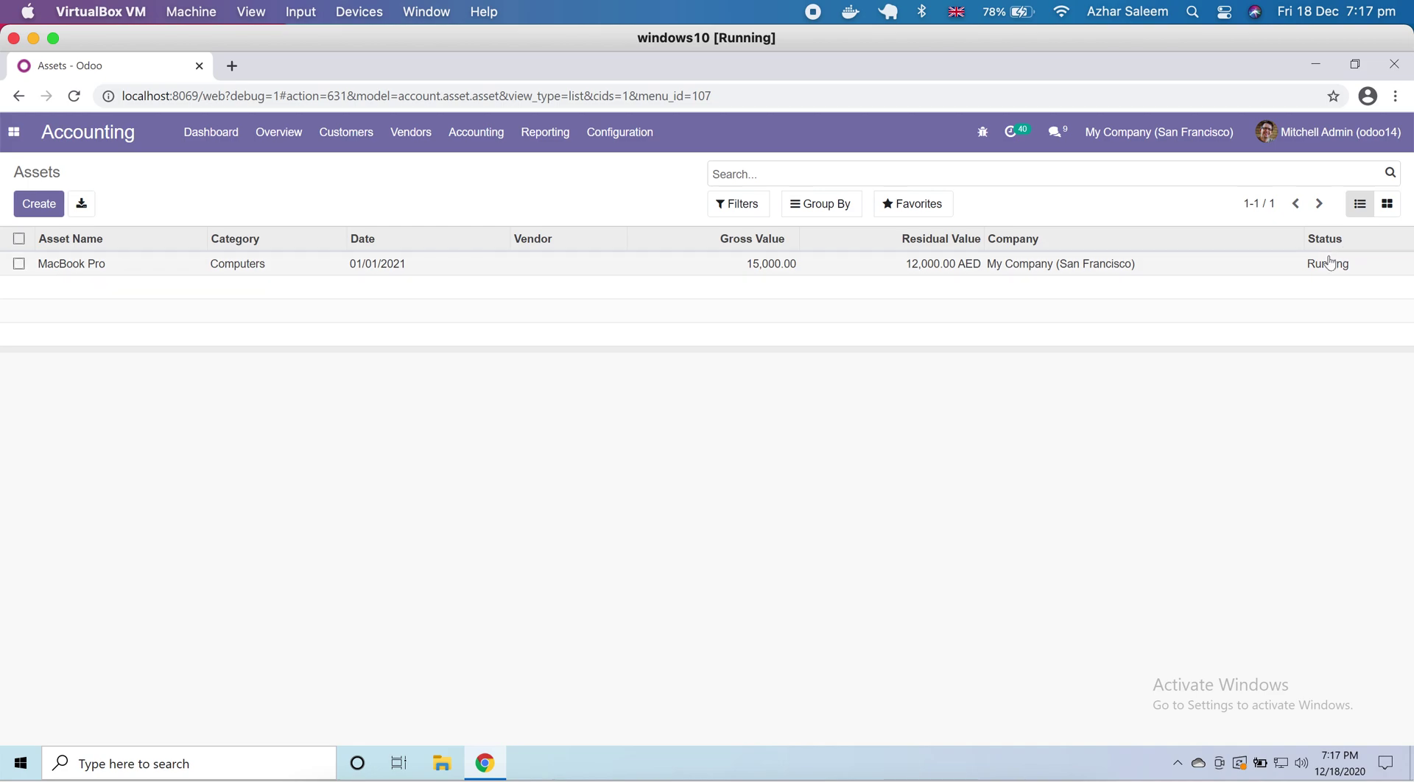
- Generate the asset depreciation entries with the account date set to 01/30/2021
{"action": "left_click", "coordinate": [479, 144]}
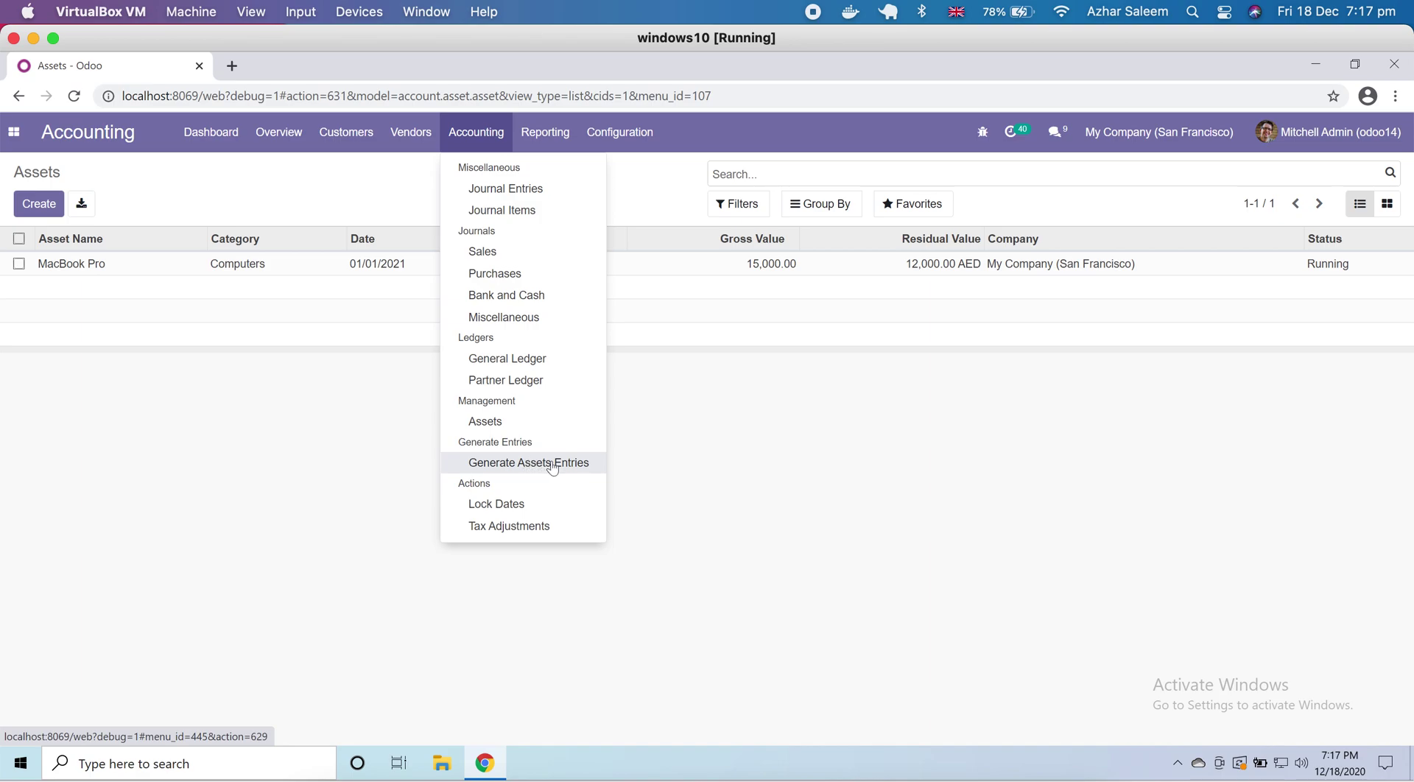
{"action": "left_click", "coordinate": [584, 466]}
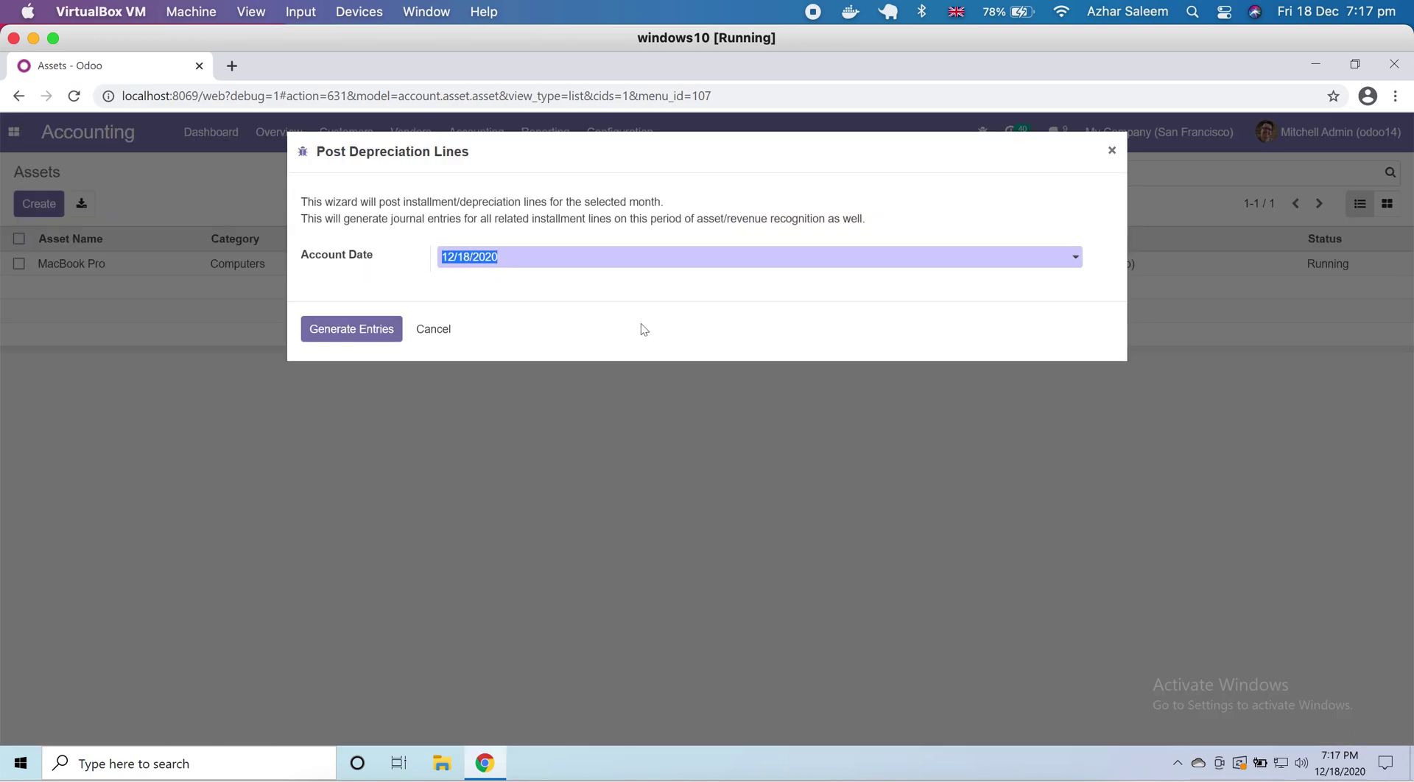
{"action": "left_click", "coordinate": [870, 264]}
{"action": "left_click", "coordinate": [616, 286]}
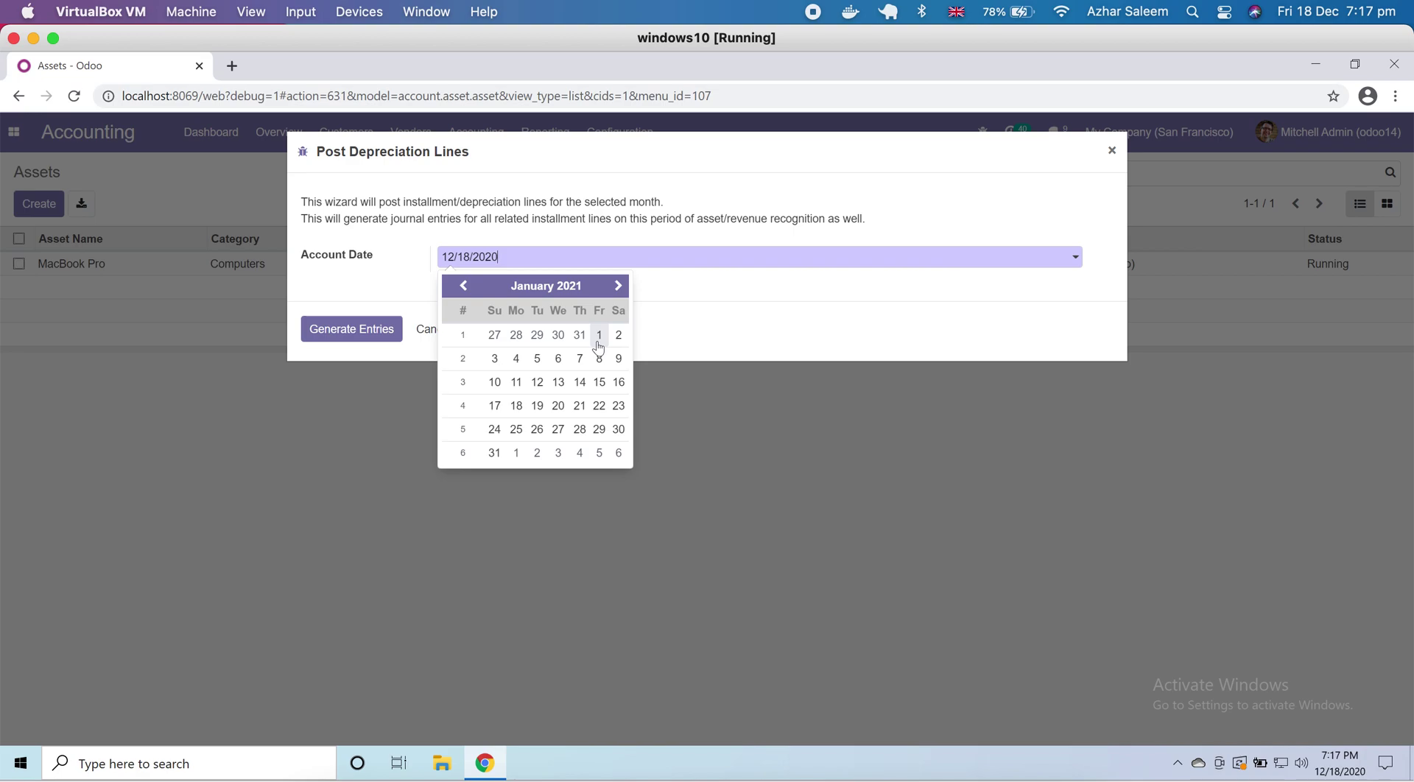
{"action": "left_click", "coordinate": [618, 429]}
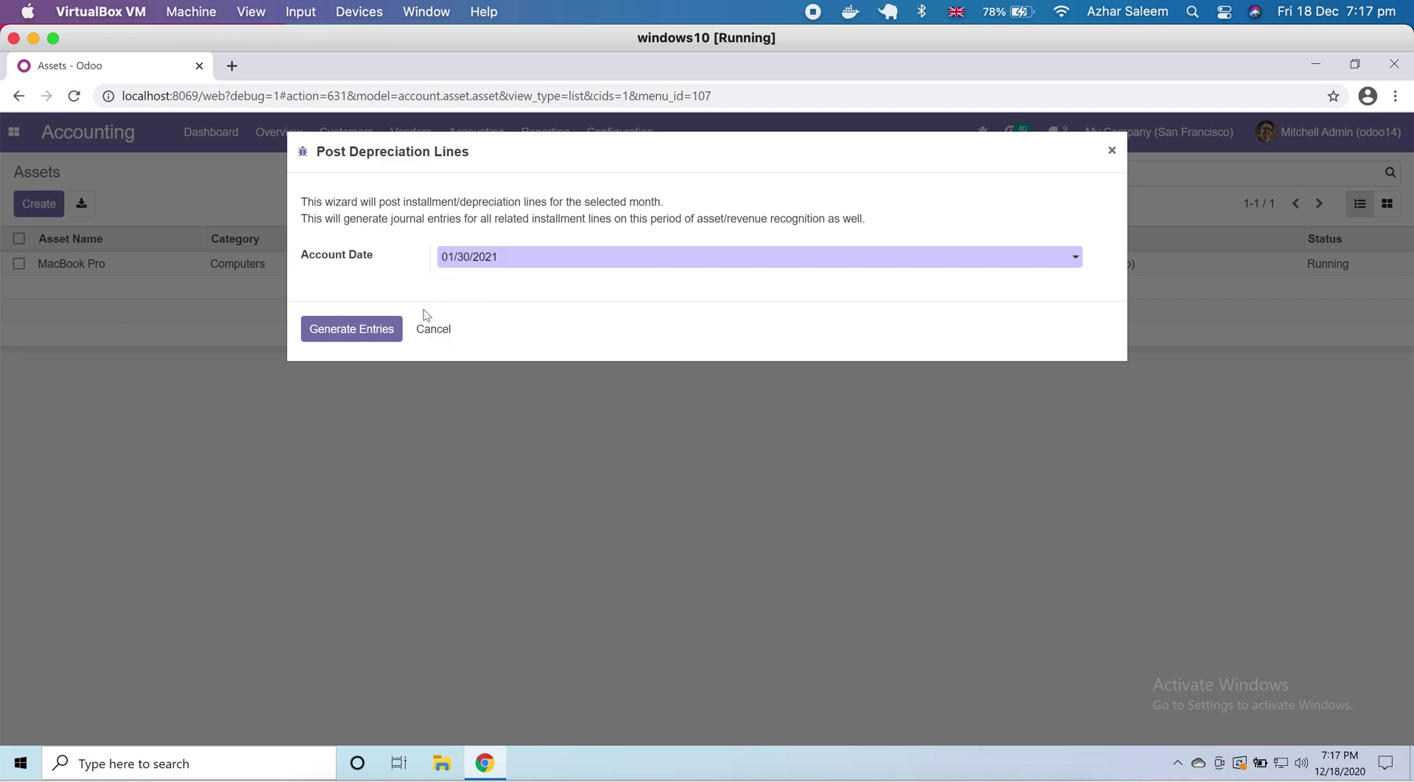
{"action": "left_click", "coordinate": [351, 337]}
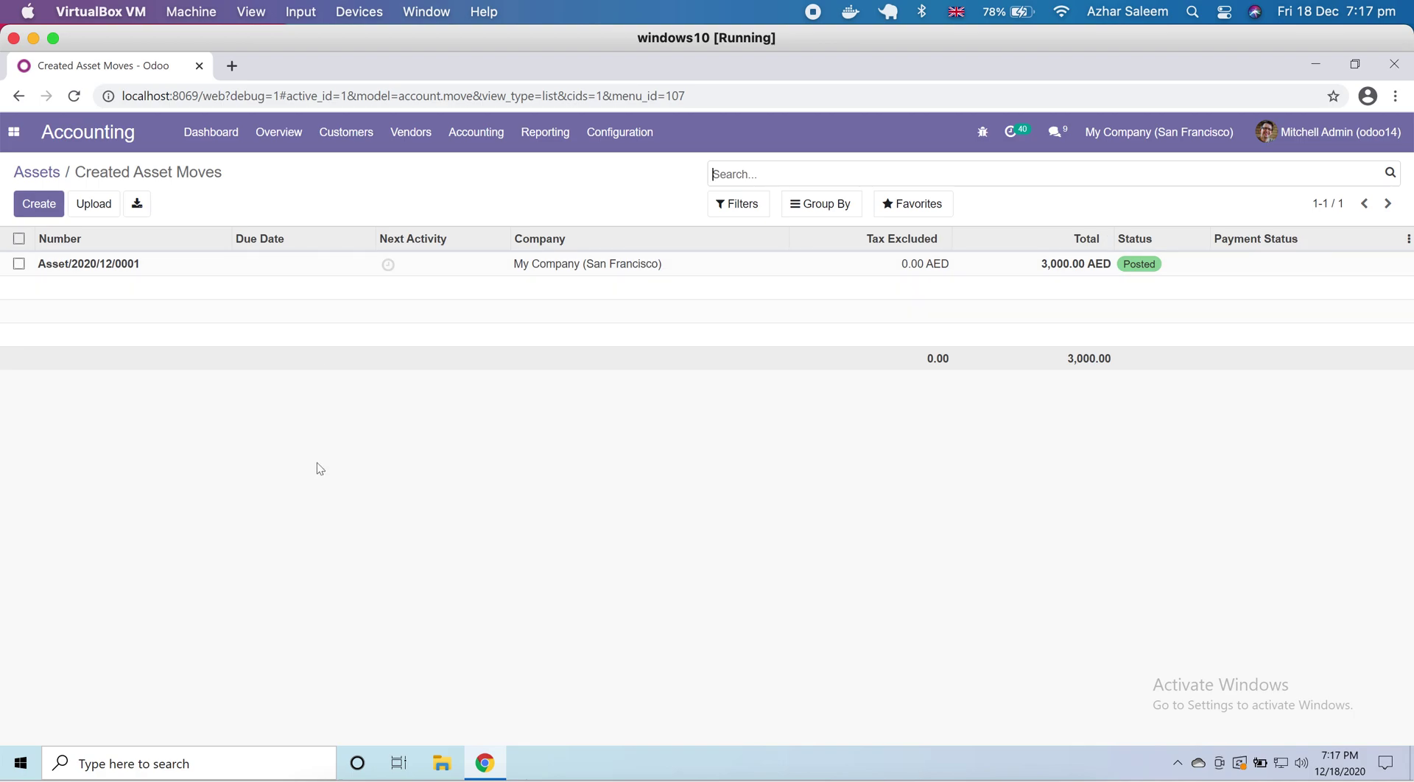
- Open the MacBook Pro asset from the Assets list and review the linked status of its depreciation lines
{"action": "left_click", "coordinate": [486, 140]}
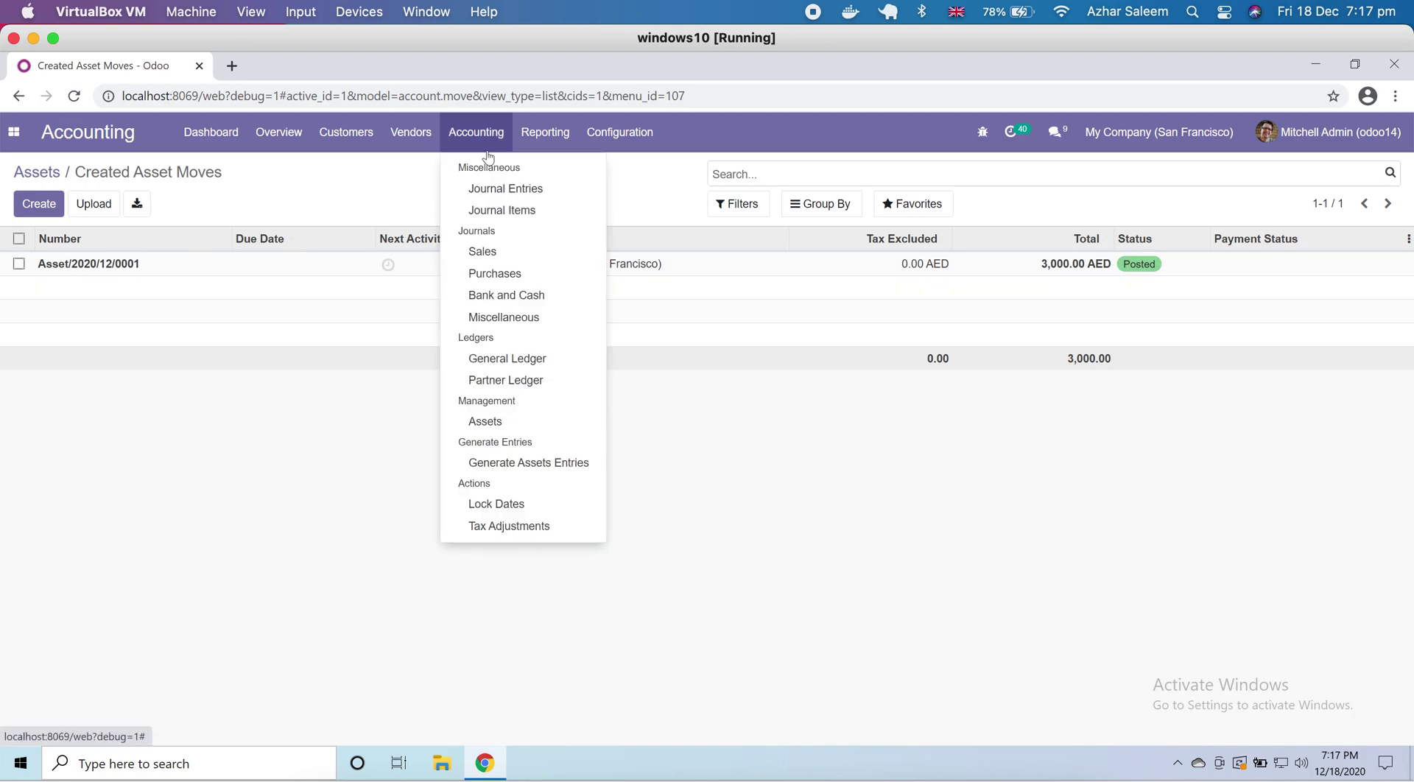
{"action": "left_click", "coordinate": [485, 422]}
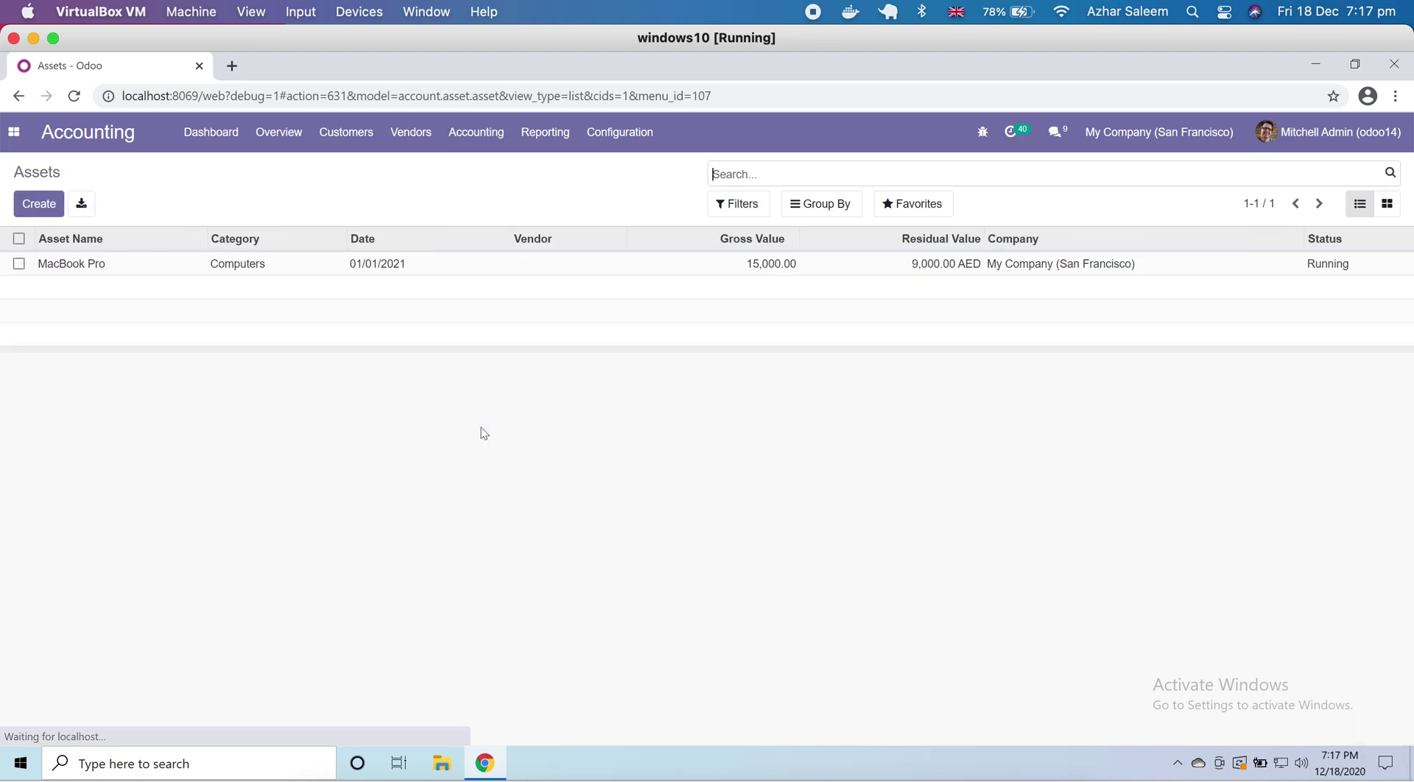
{"action": "left_click", "coordinate": [79, 267]}
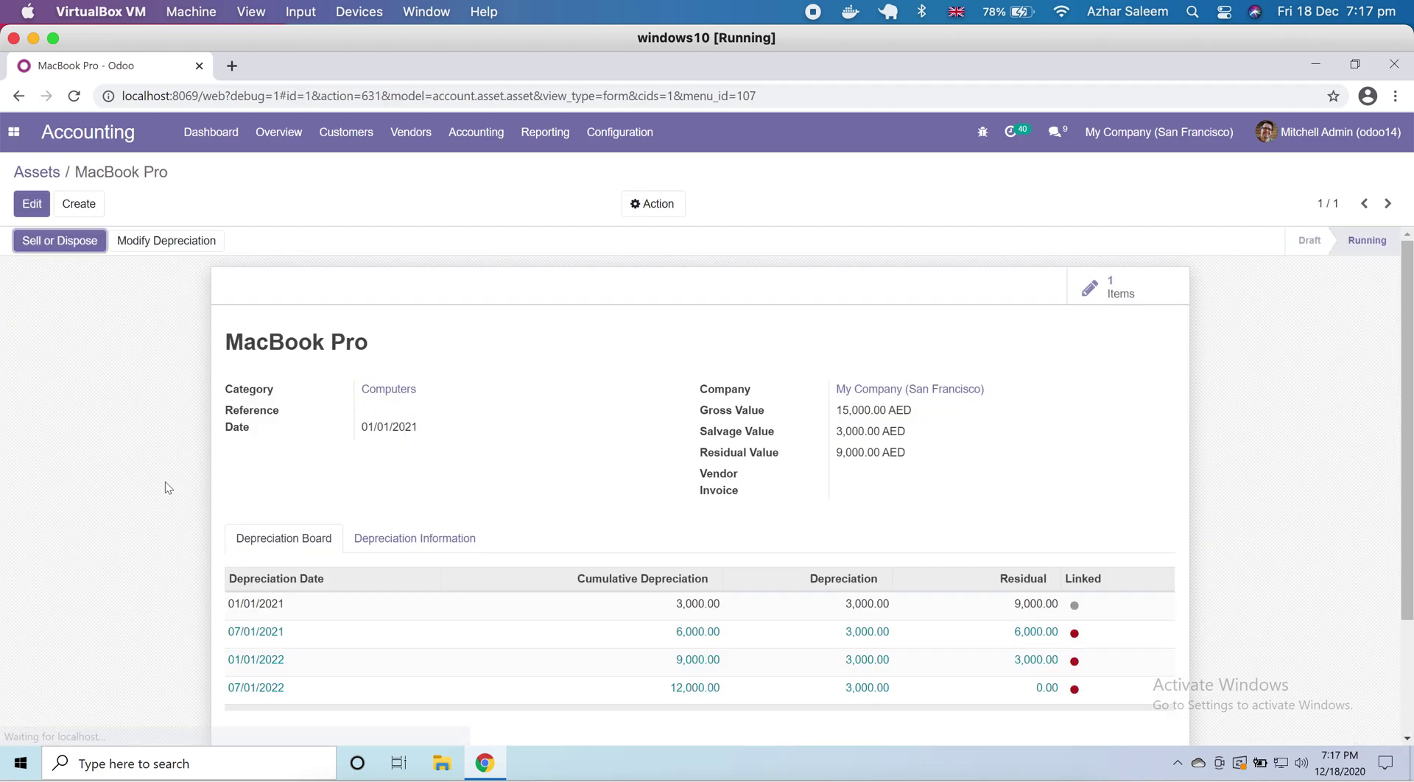
{"action": "scroll", "coordinate": [164, 482], "scroll_direction": "down", "scroll_amount": 2}
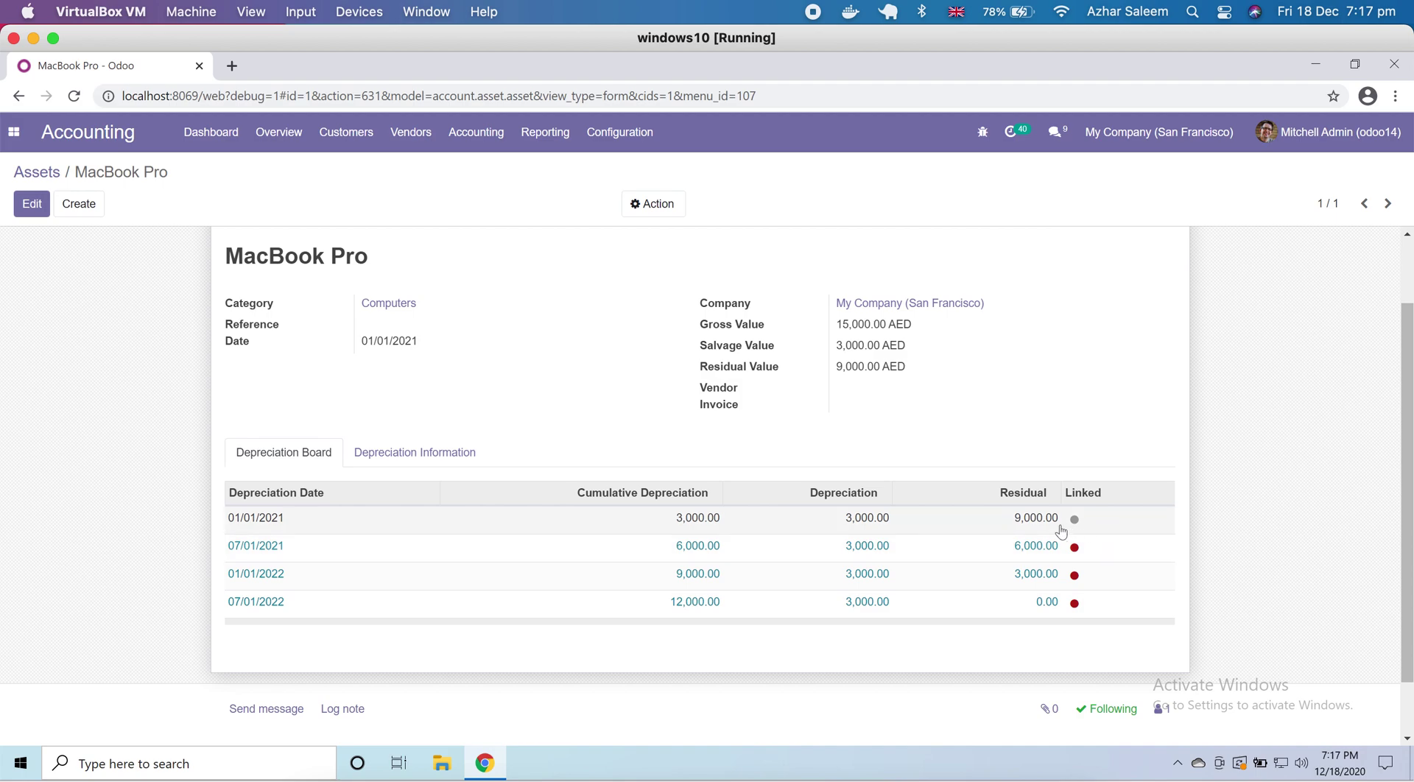
{"action": "mouse_move", "coordinate": [1075, 526]}
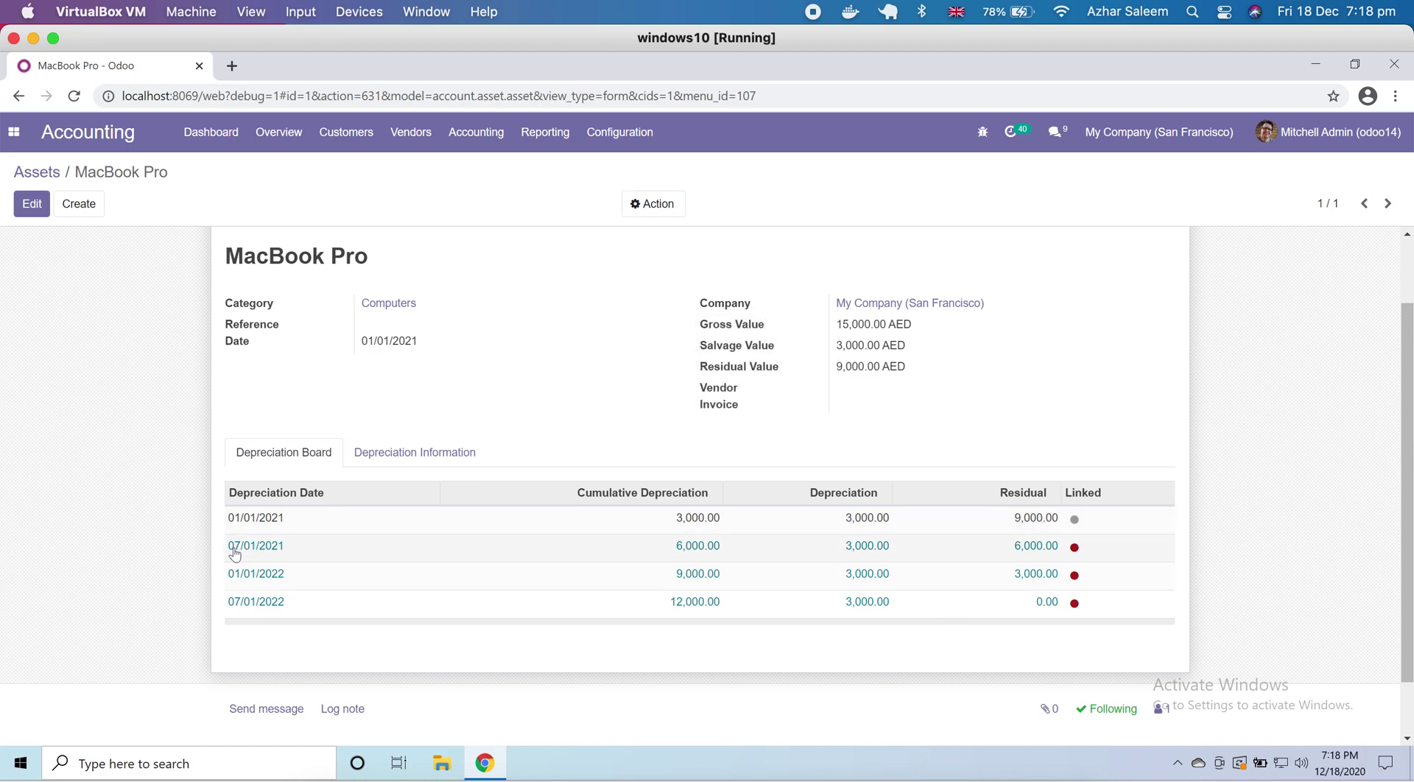
{"action": "mouse_move", "coordinate": [236, 553]}
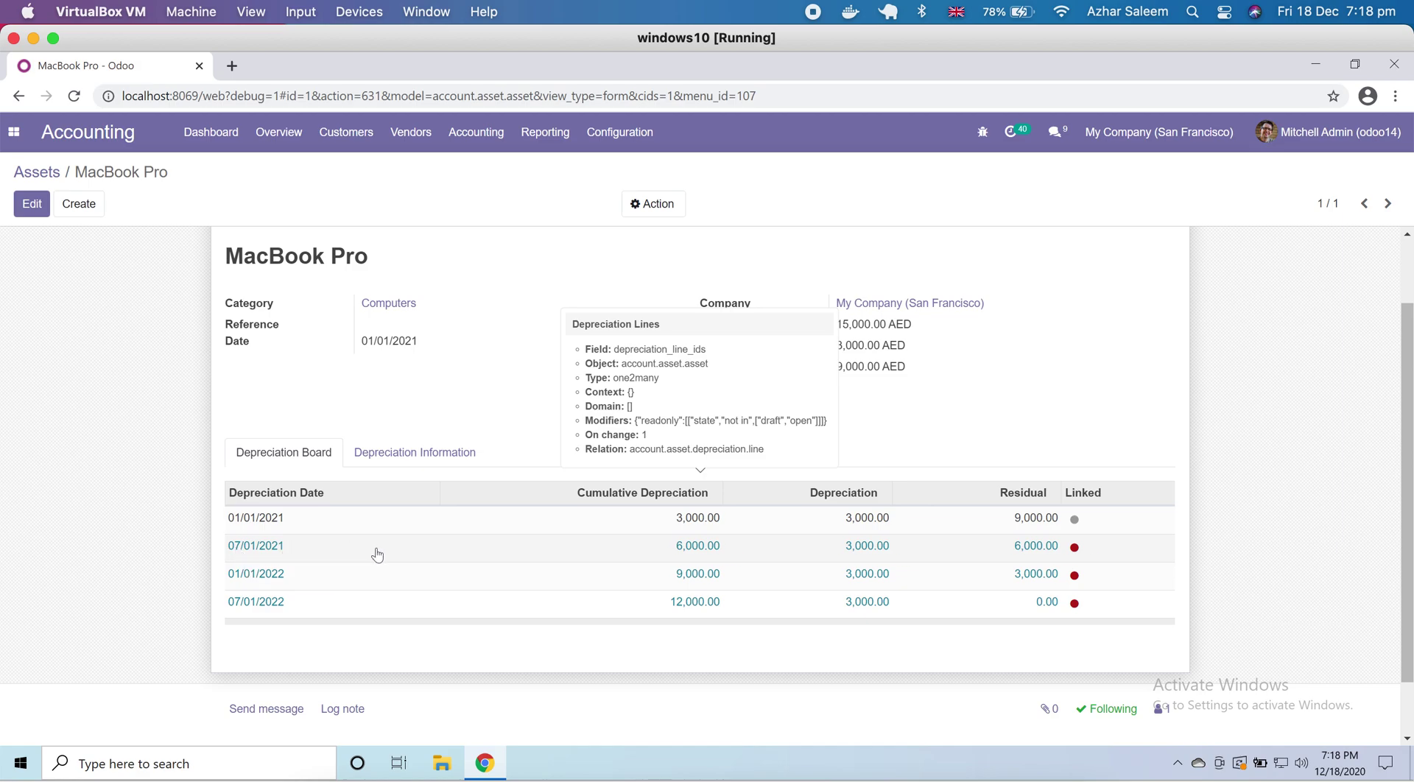
{"action": "scroll", "coordinate": [112, 444], "scroll_direction": "up", "scroll_amount": 1}
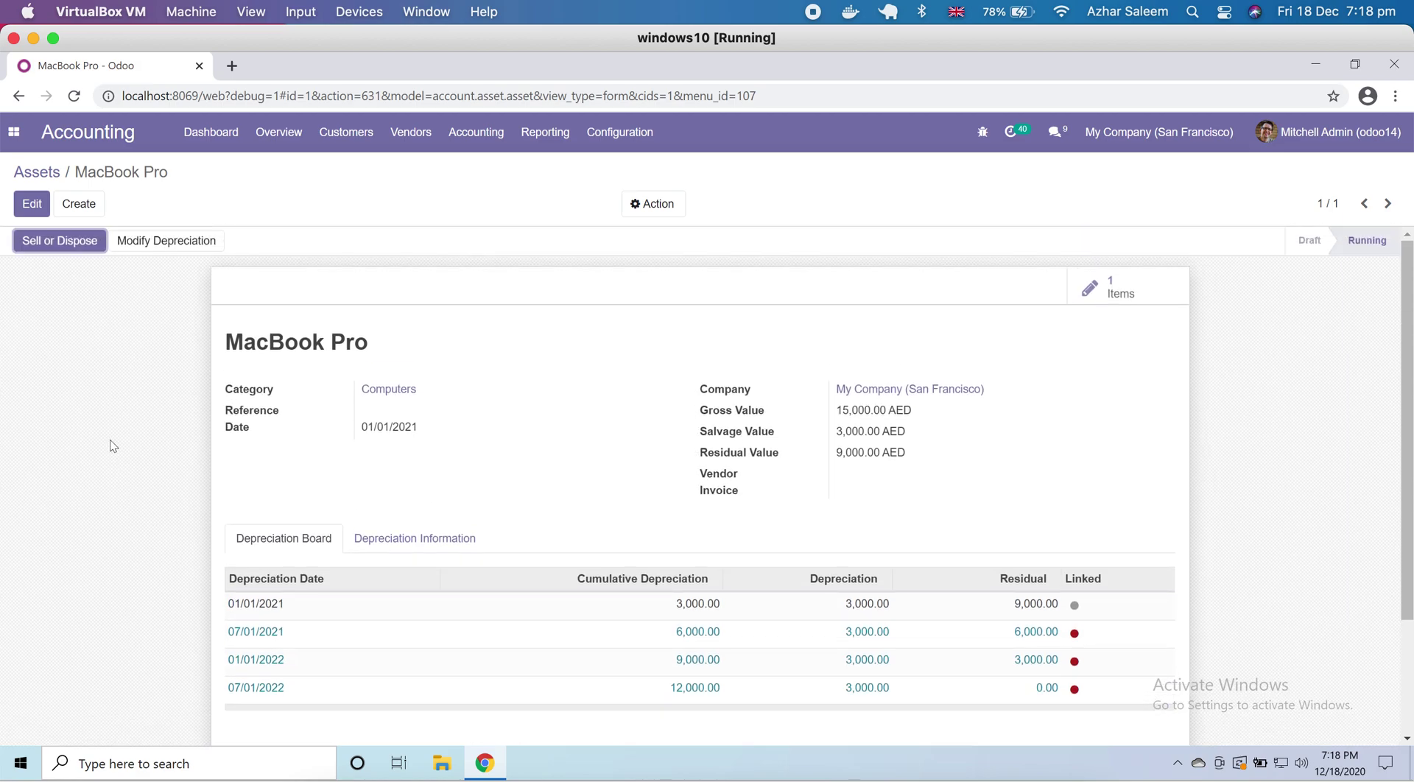
- Generate the asset depreciation entries with the account date set to 03/31/2021
{"action": "left_click", "coordinate": [471, 136]}
{"action": "left_click", "coordinate": [535, 464]}
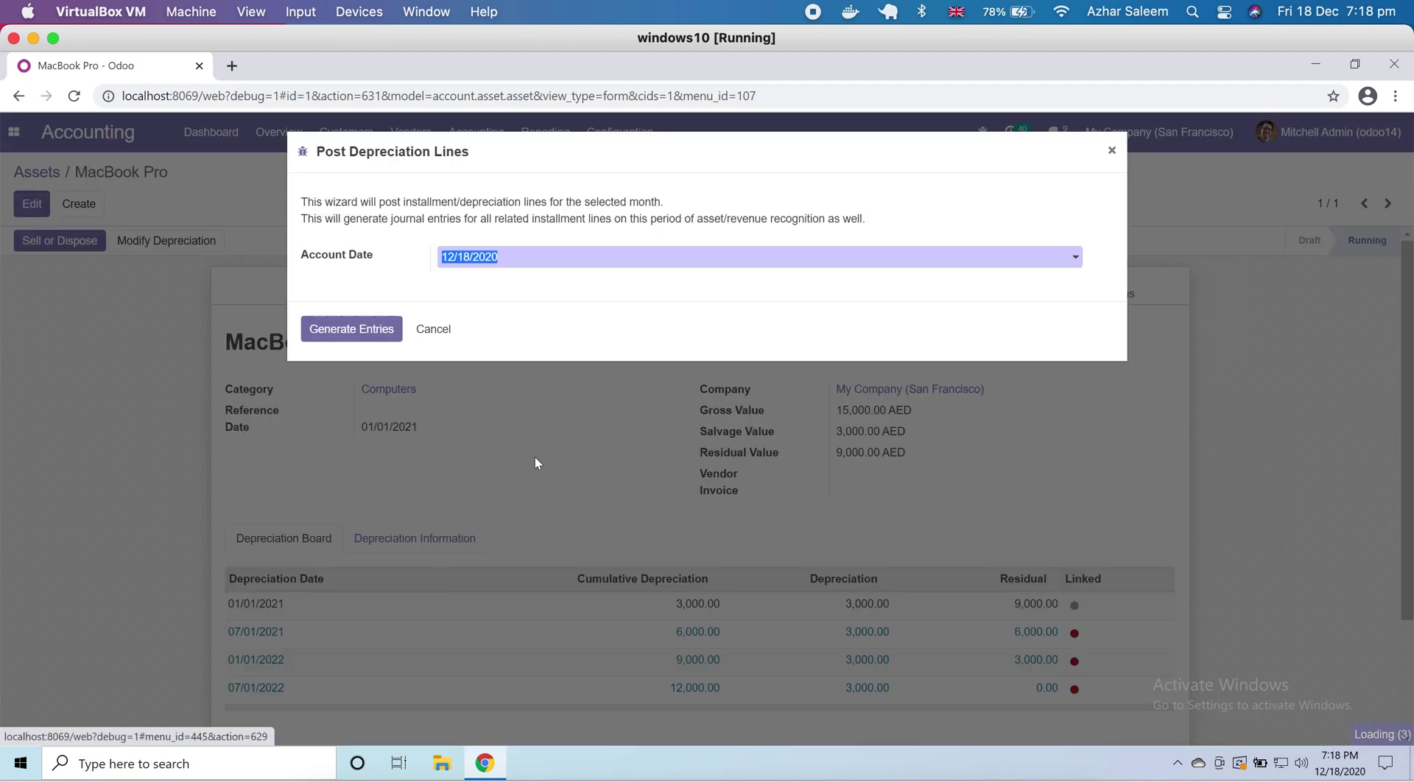
{"action": "left_click", "coordinate": [1030, 258]}
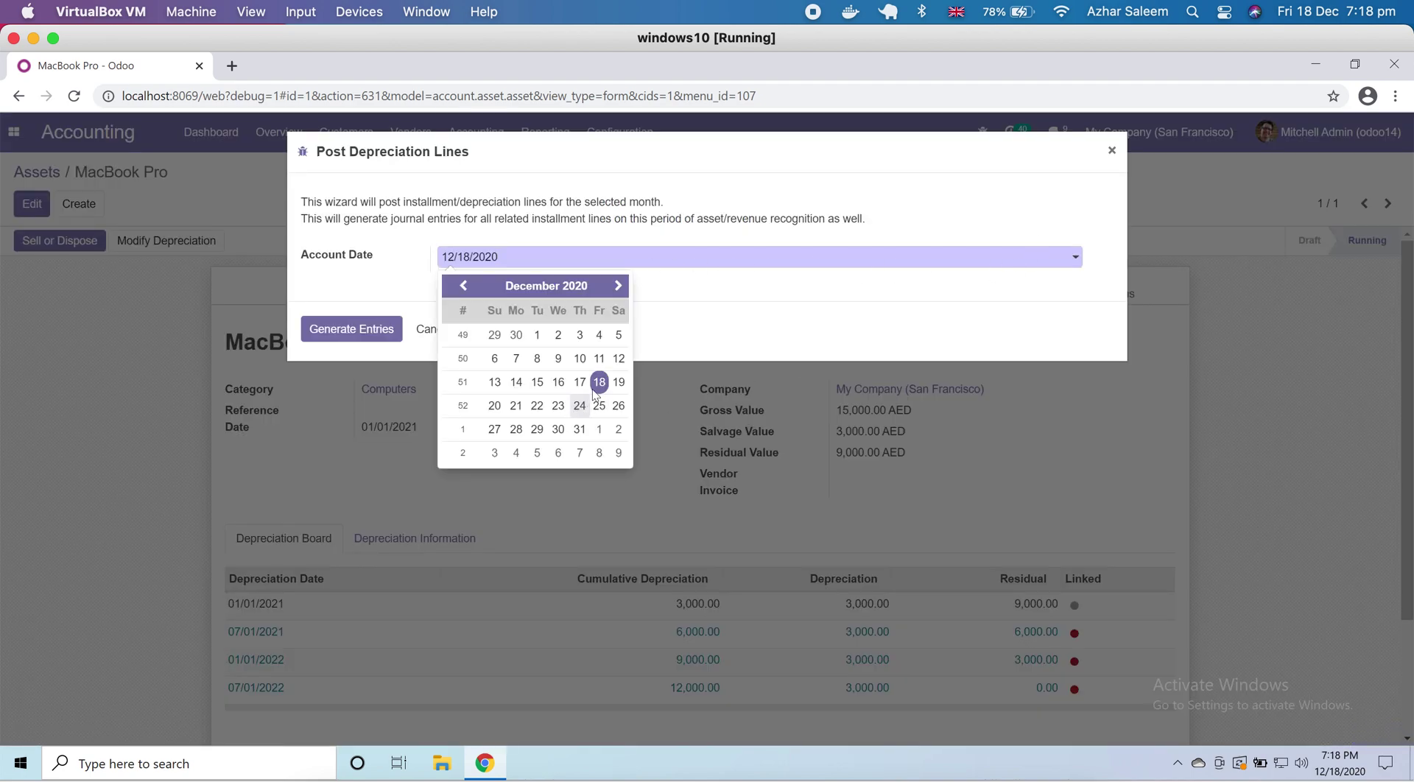
{"action": "left_click", "coordinate": [617, 286]}
{"action": "left_click", "coordinate": [617, 287]}
{"action": "left_click", "coordinate": [617, 285]}
{"action": "left_click", "coordinate": [558, 429]}
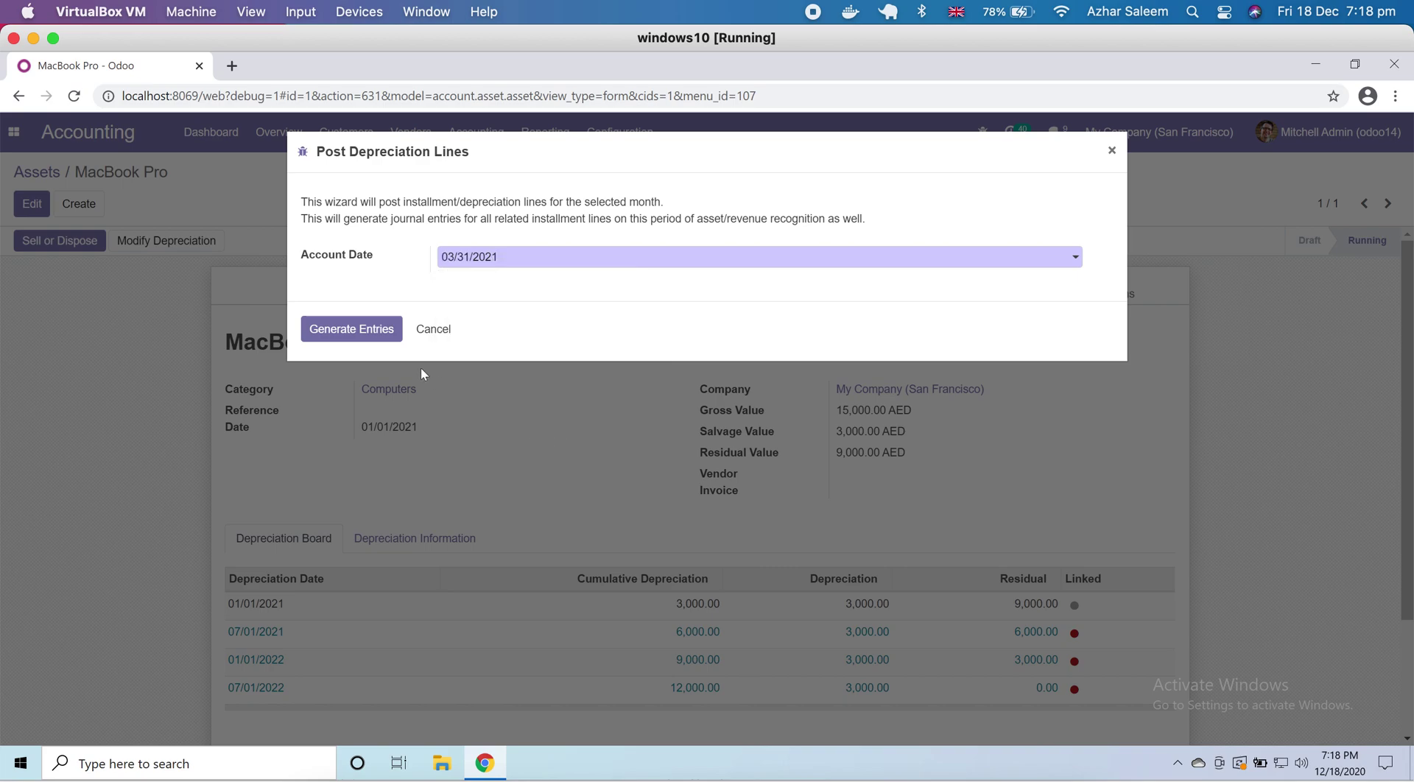
{"action": "left_click", "coordinate": [372, 337]}
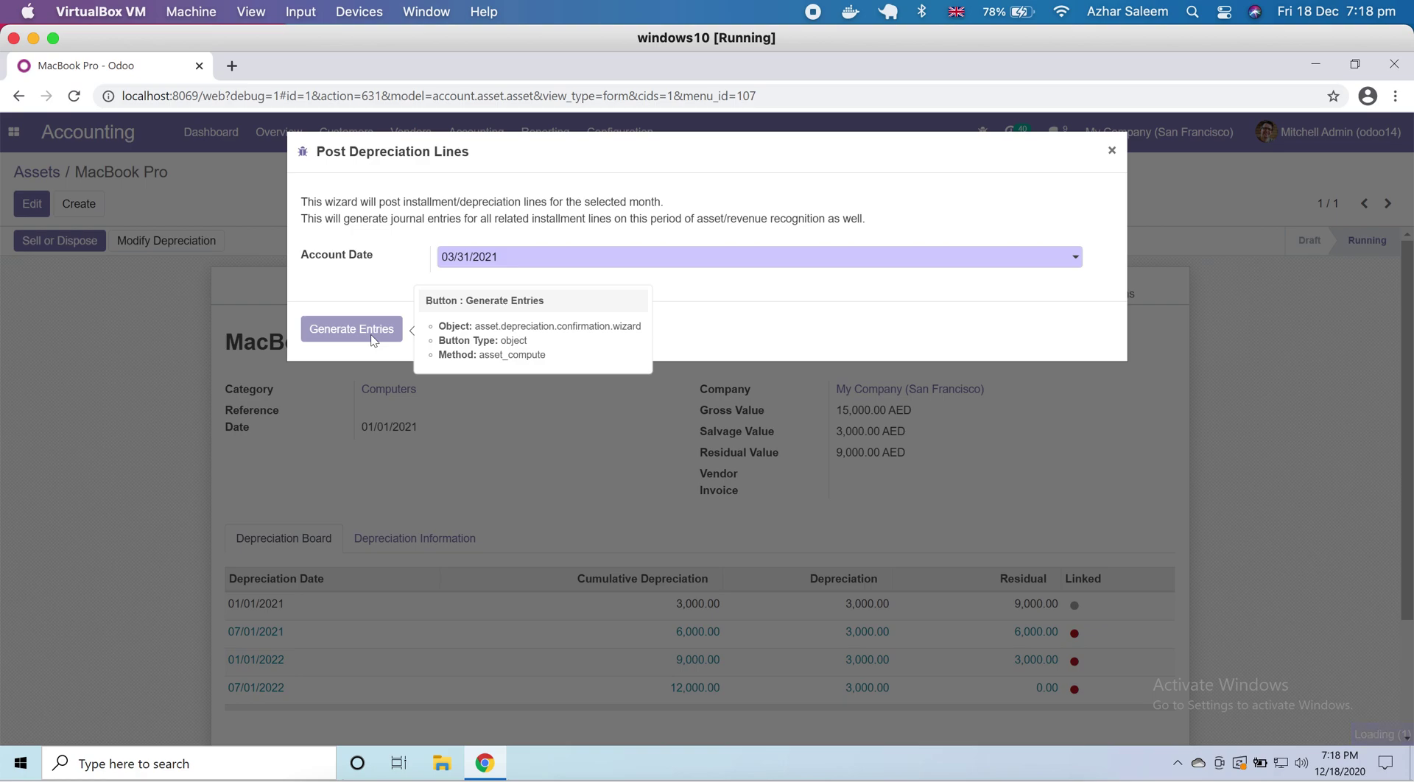
{"action": "left_click", "coordinate": [351, 329]}
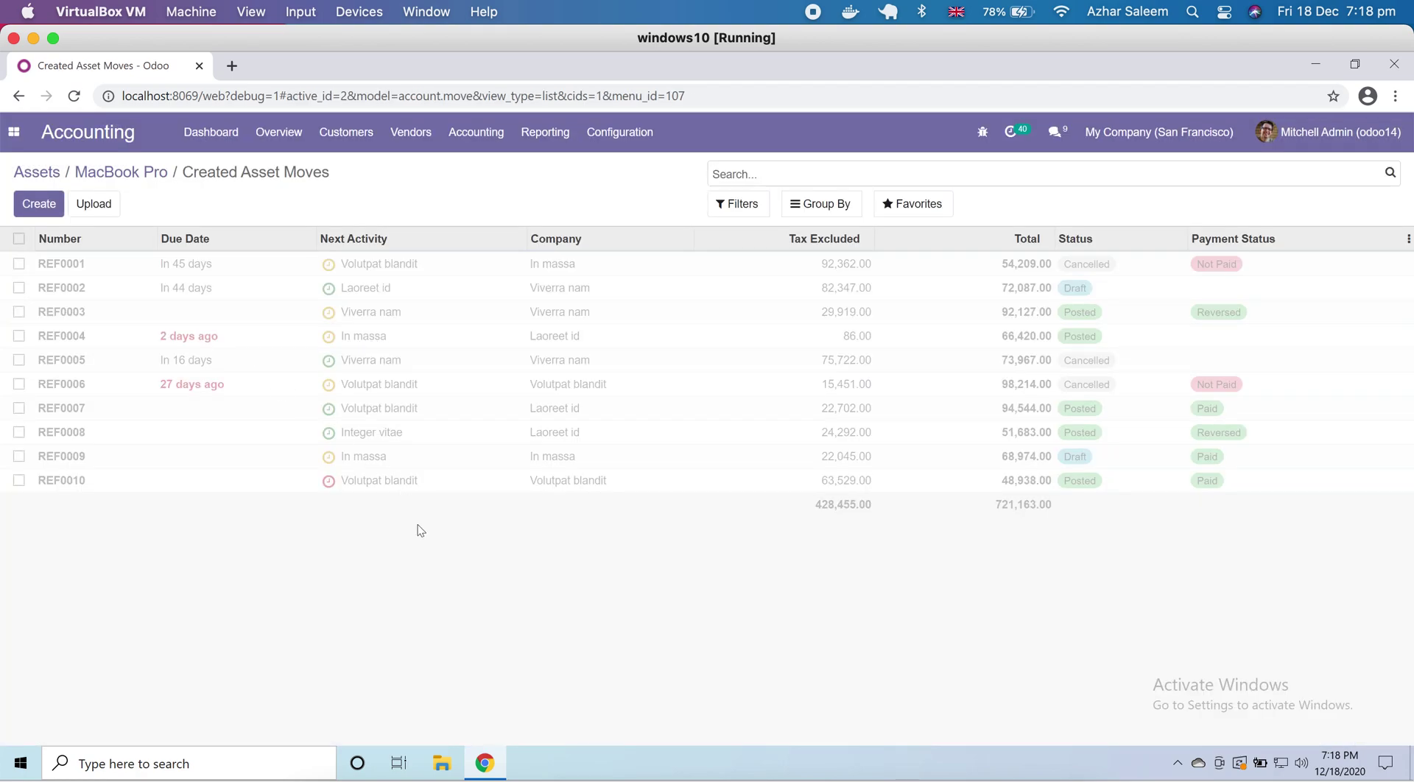
- Reopen the MacBook Pro asset from the Assets list and run the depreciation entry generation again for 03/31/2021
{"action": "left_click", "coordinate": [36, 172]}
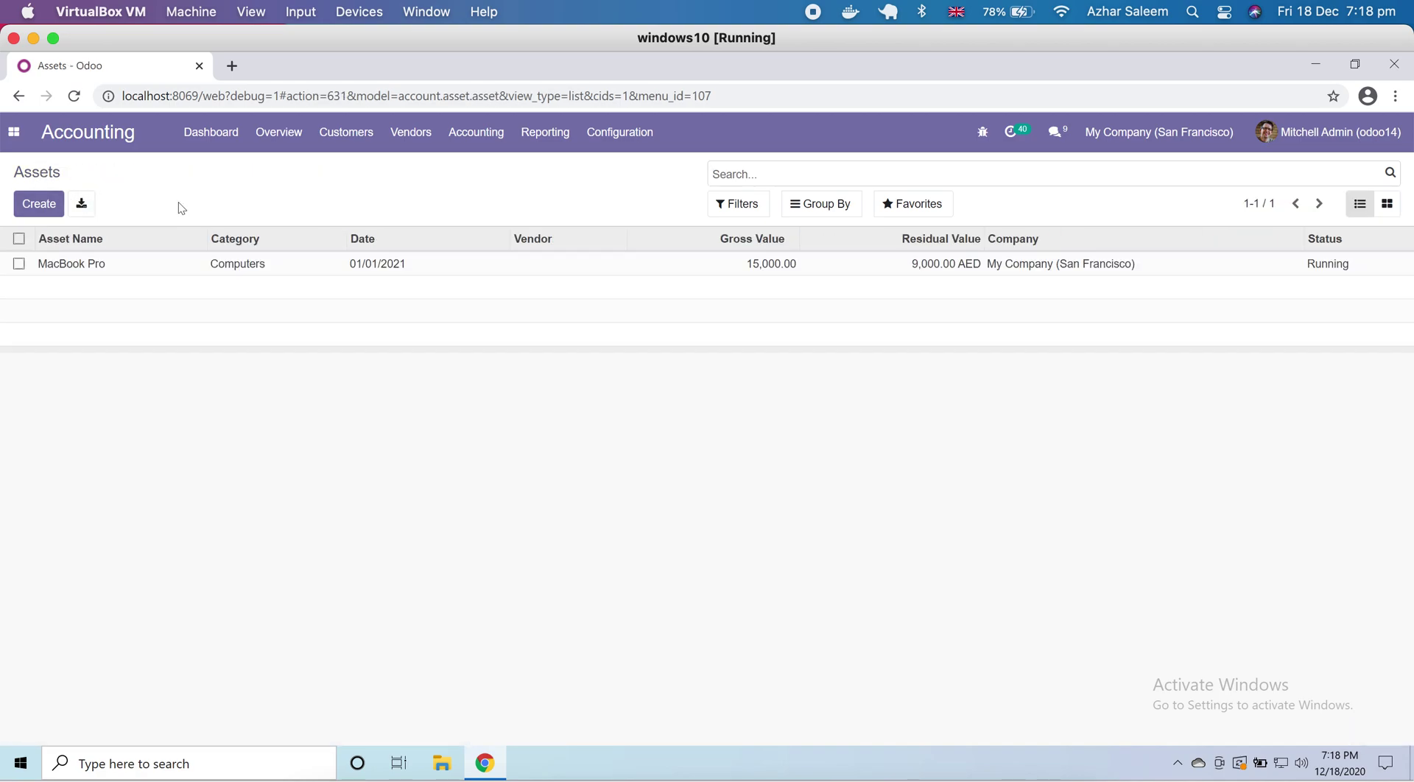
{"action": "left_click", "coordinate": [74, 265]}
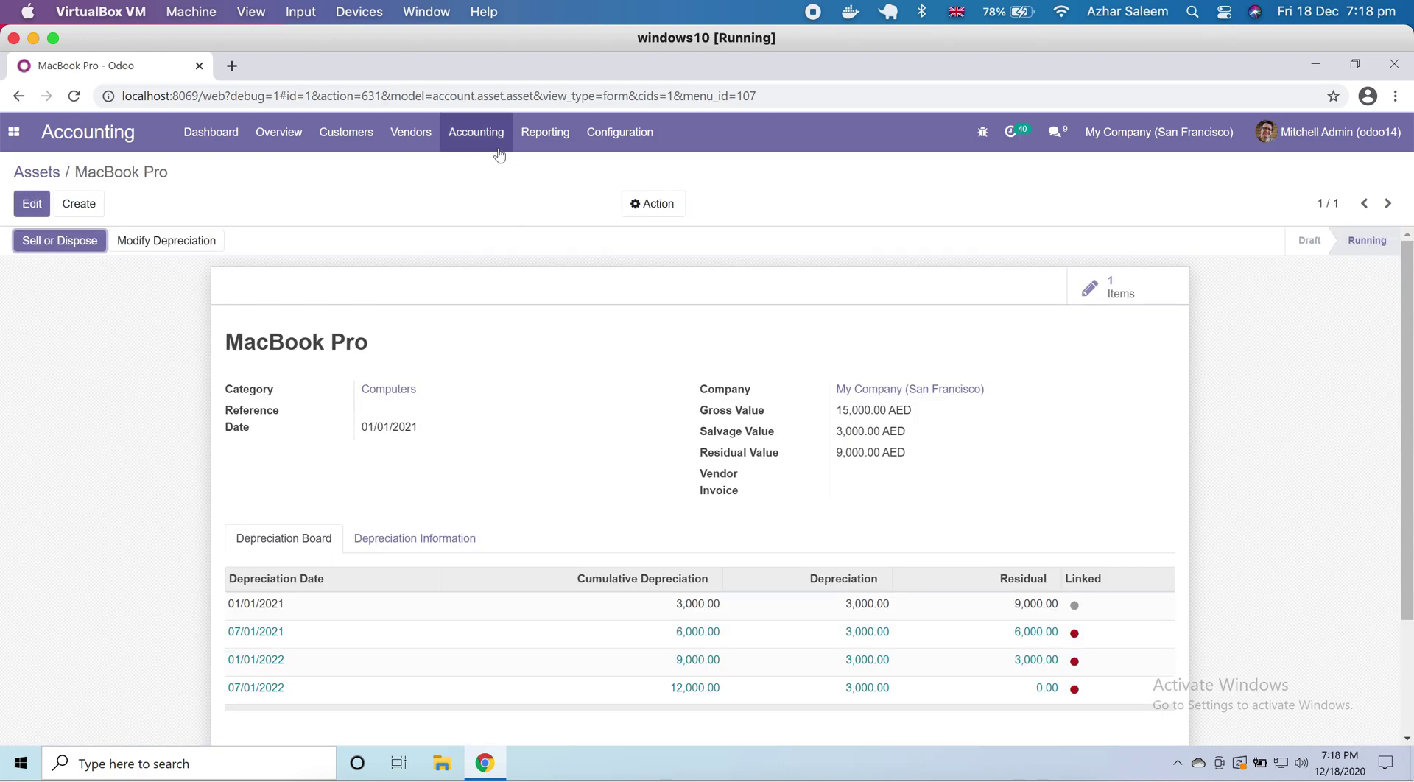
{"action": "left_click", "coordinate": [476, 132]}
{"action": "left_click", "coordinate": [532, 473]}
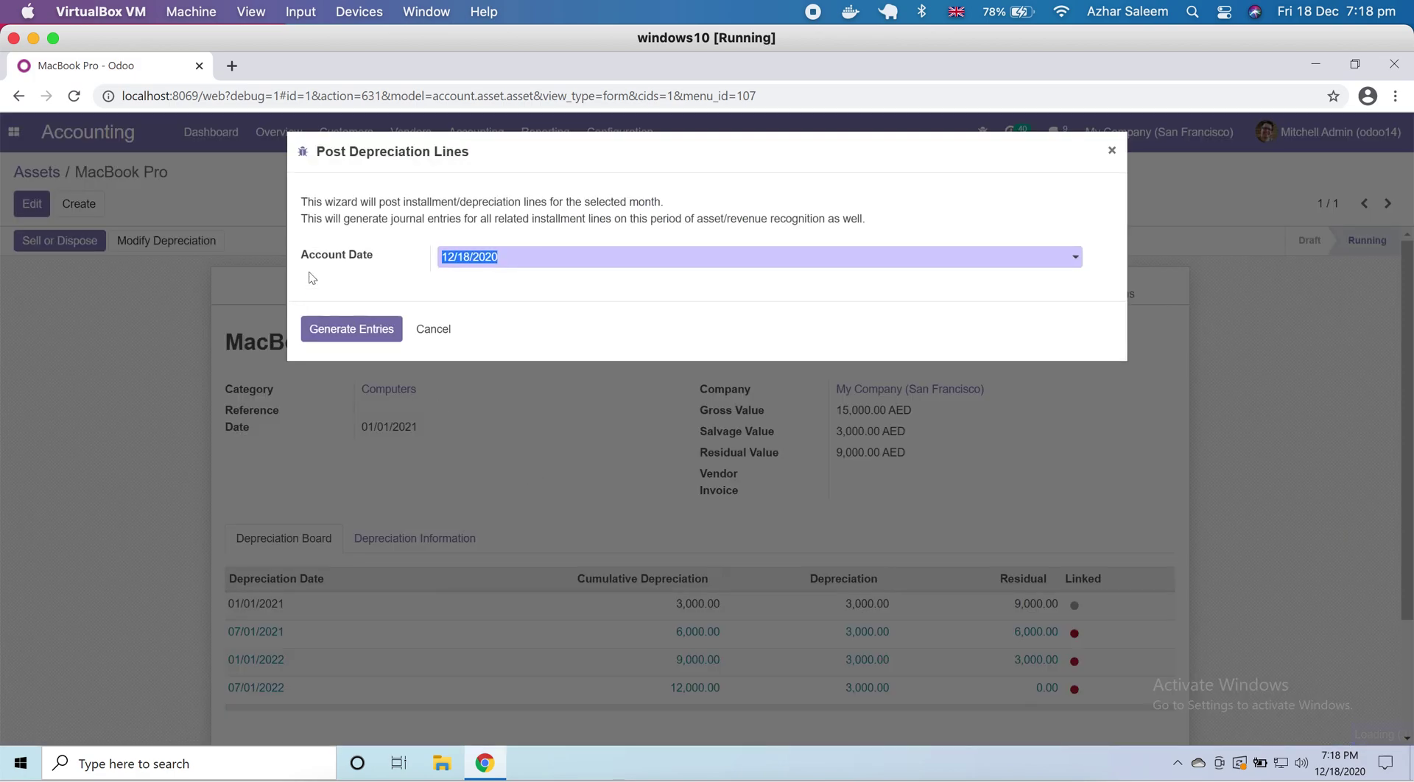
{"action": "left_click", "coordinate": [644, 256]}
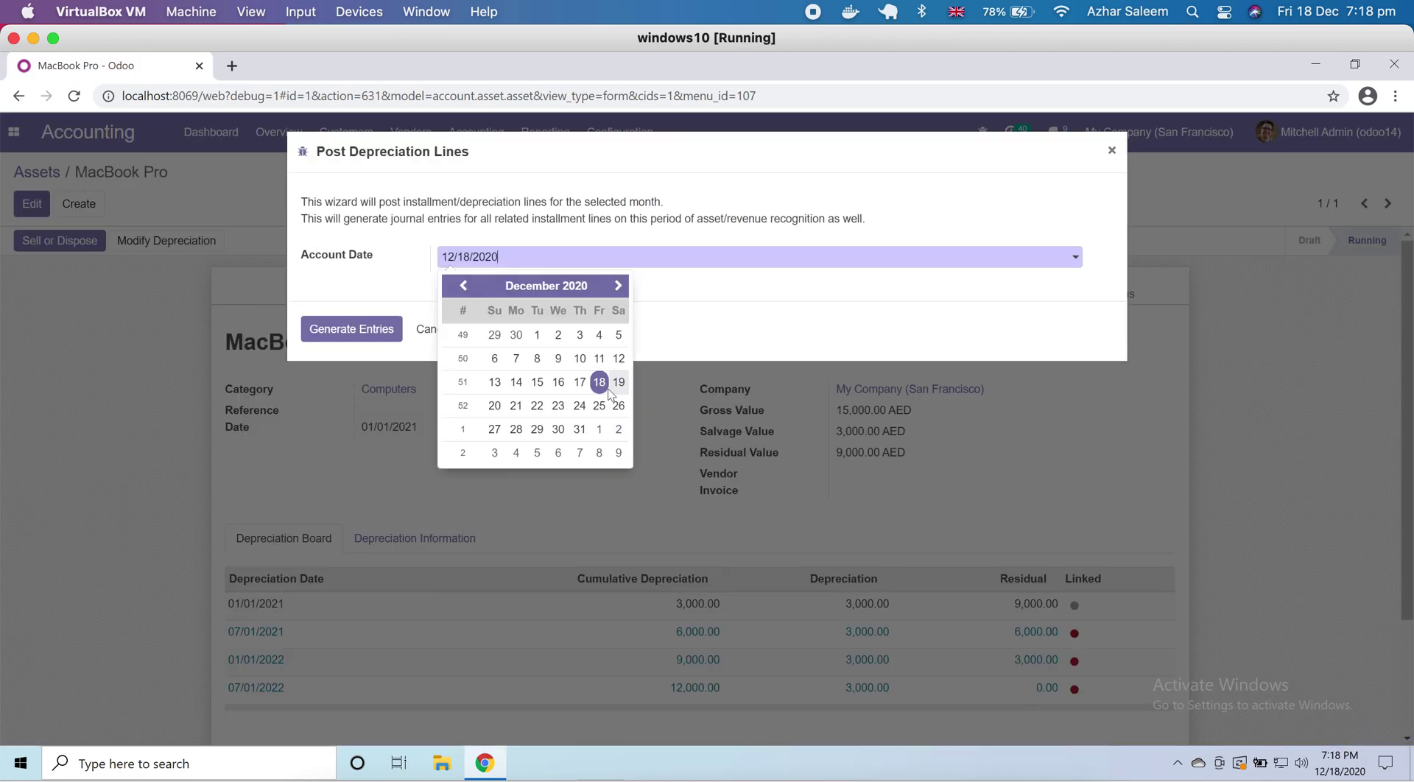
{"action": "left_click", "coordinate": [618, 285]}
{"action": "left_click", "coordinate": [618, 286]}
{"action": "left_click", "coordinate": [618, 287]}
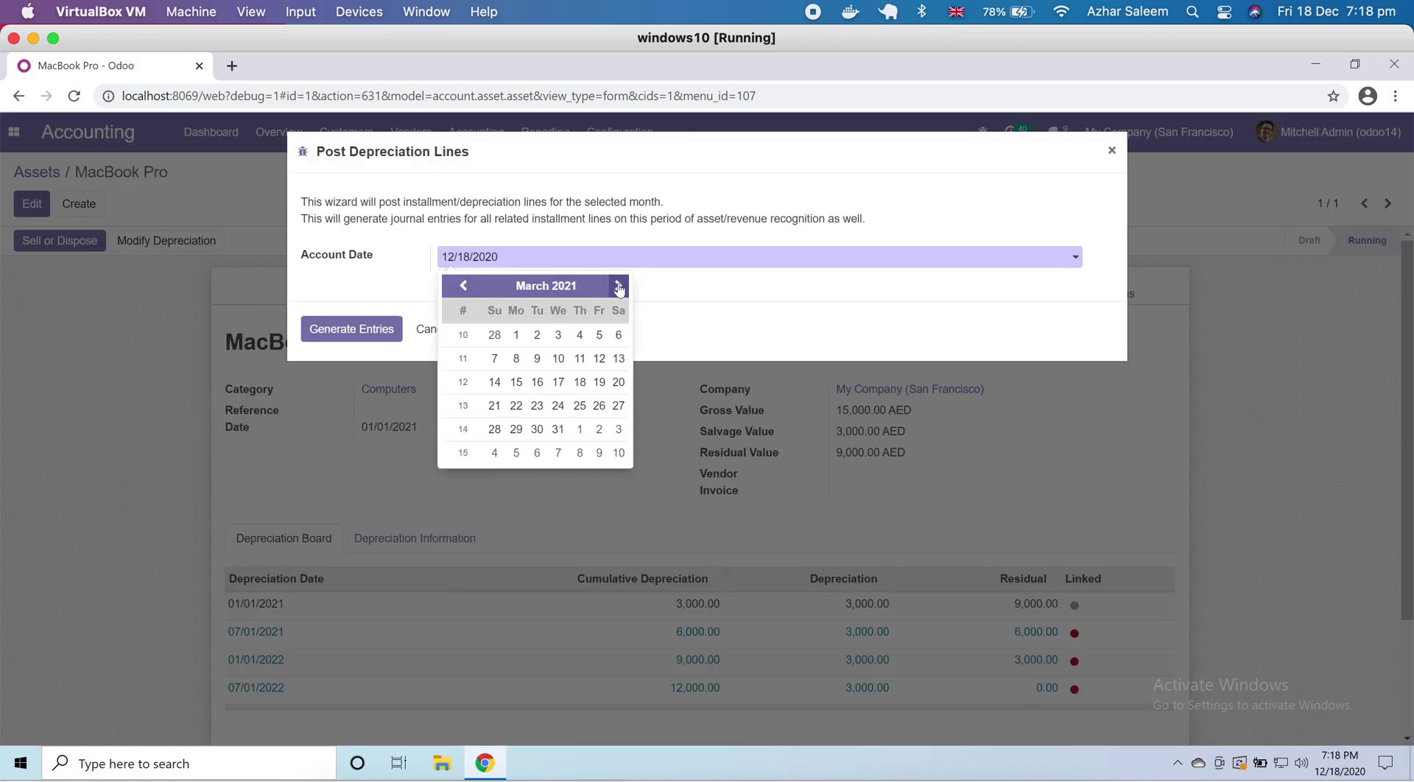
{"action": "left_click", "coordinate": [555, 430]}
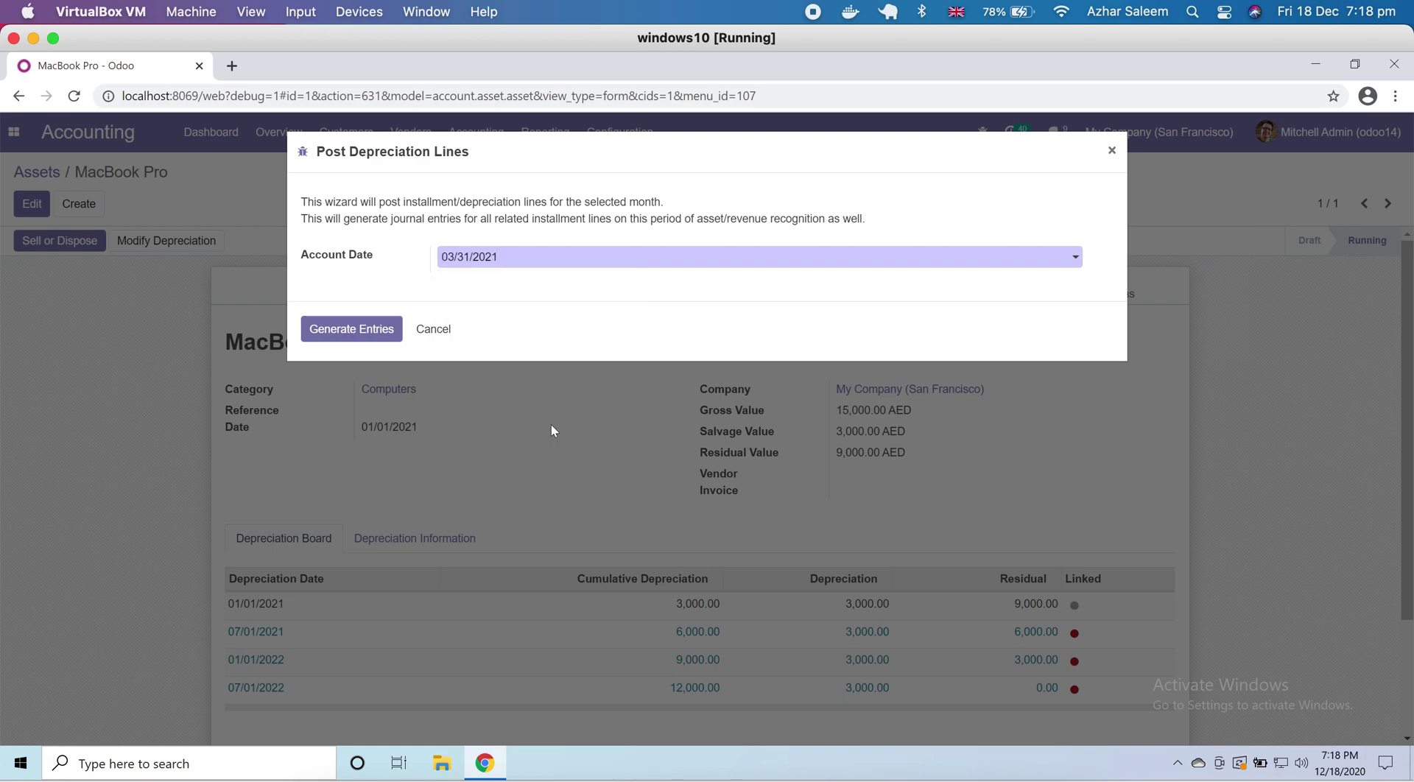
{"action": "left_click", "coordinate": [343, 327]}
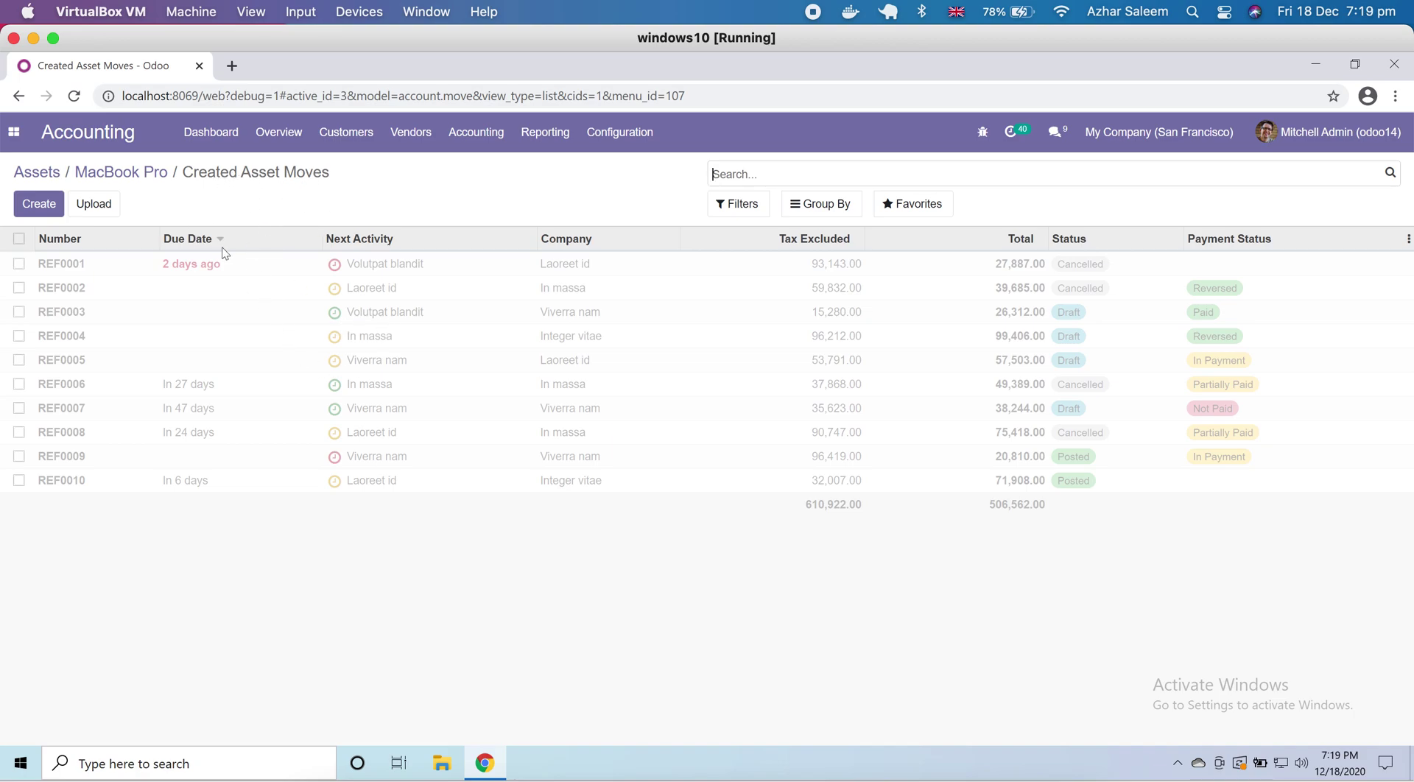
- Return to the MacBook Pro asset and check its depreciation board
{"action": "left_click", "coordinate": [40, 205]}
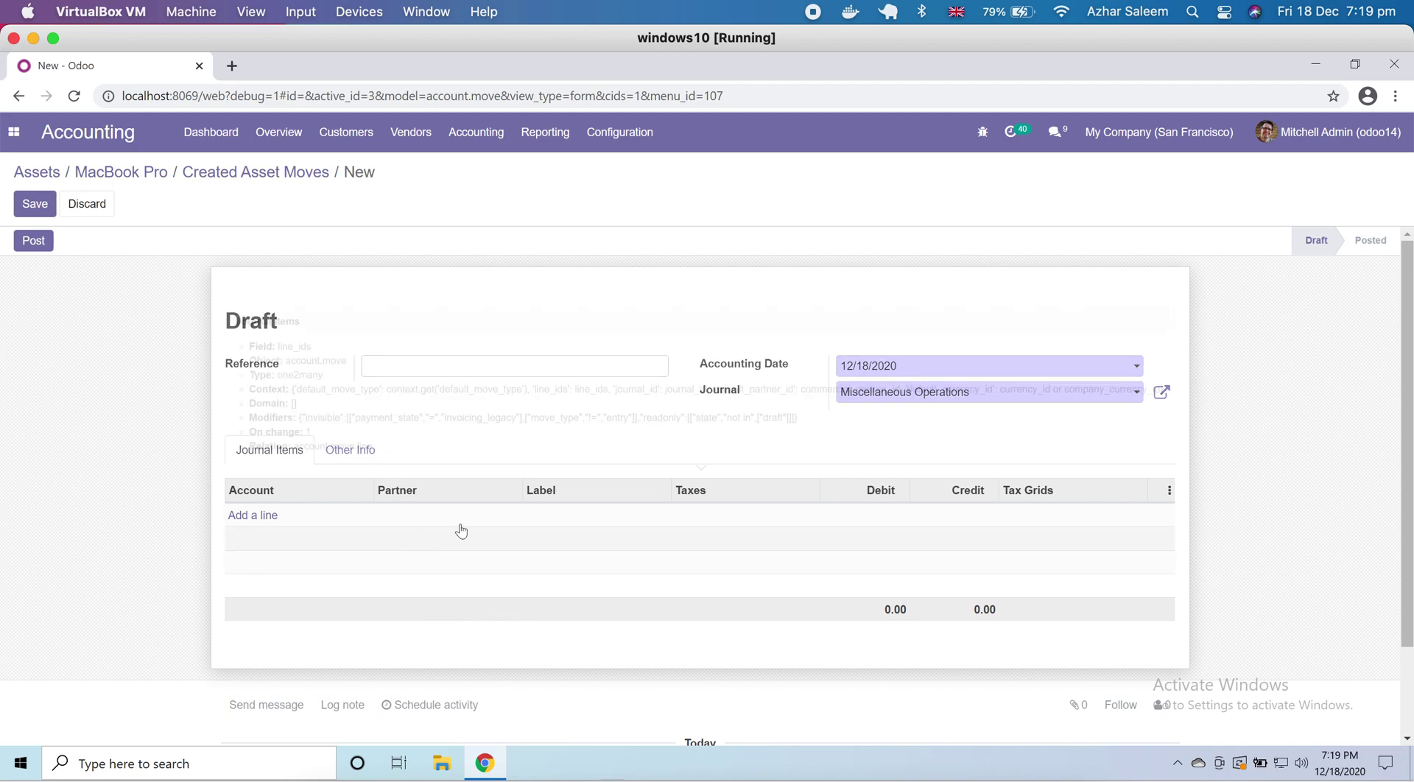
{"action": "left_click", "coordinate": [142, 184]}
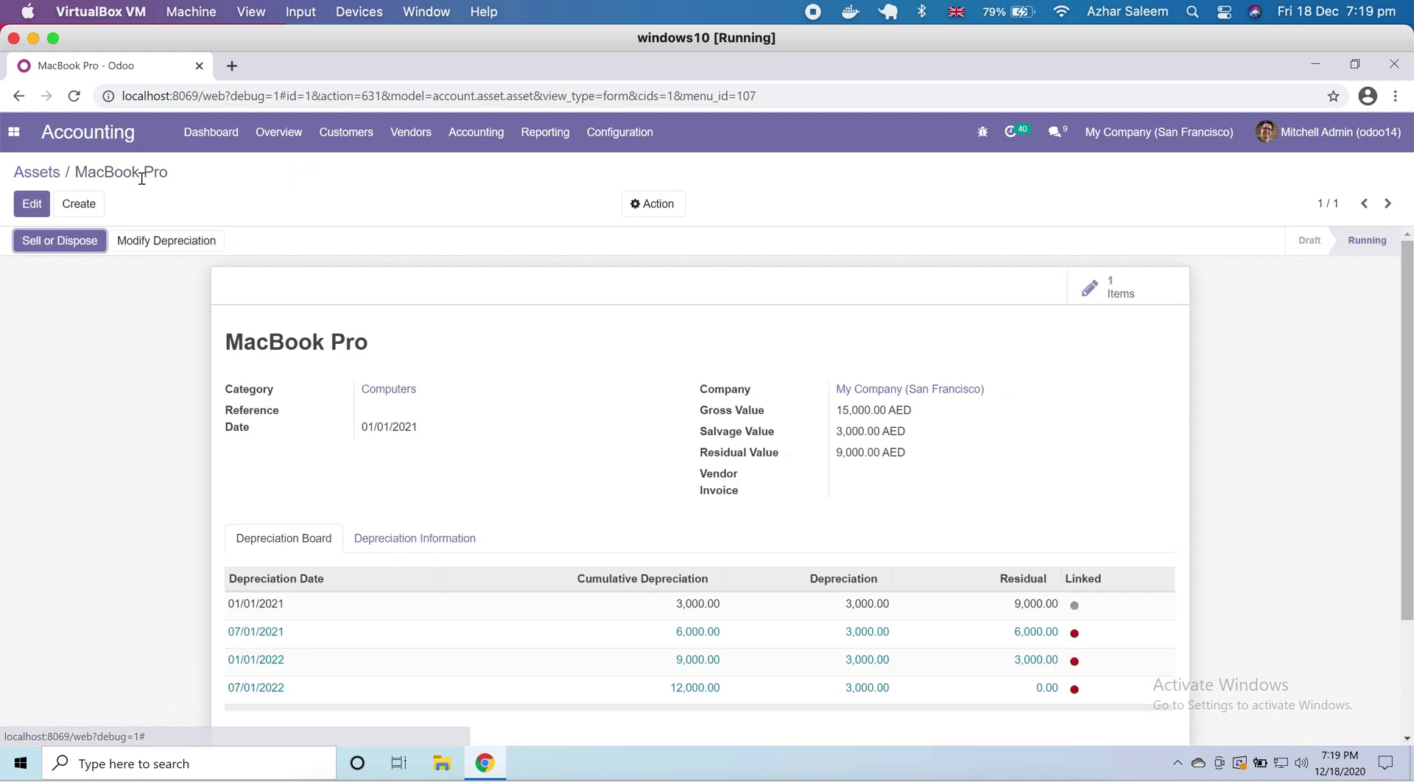
{"action": "scroll", "coordinate": [141, 437], "scroll_direction": "down", "scroll_amount": 3}
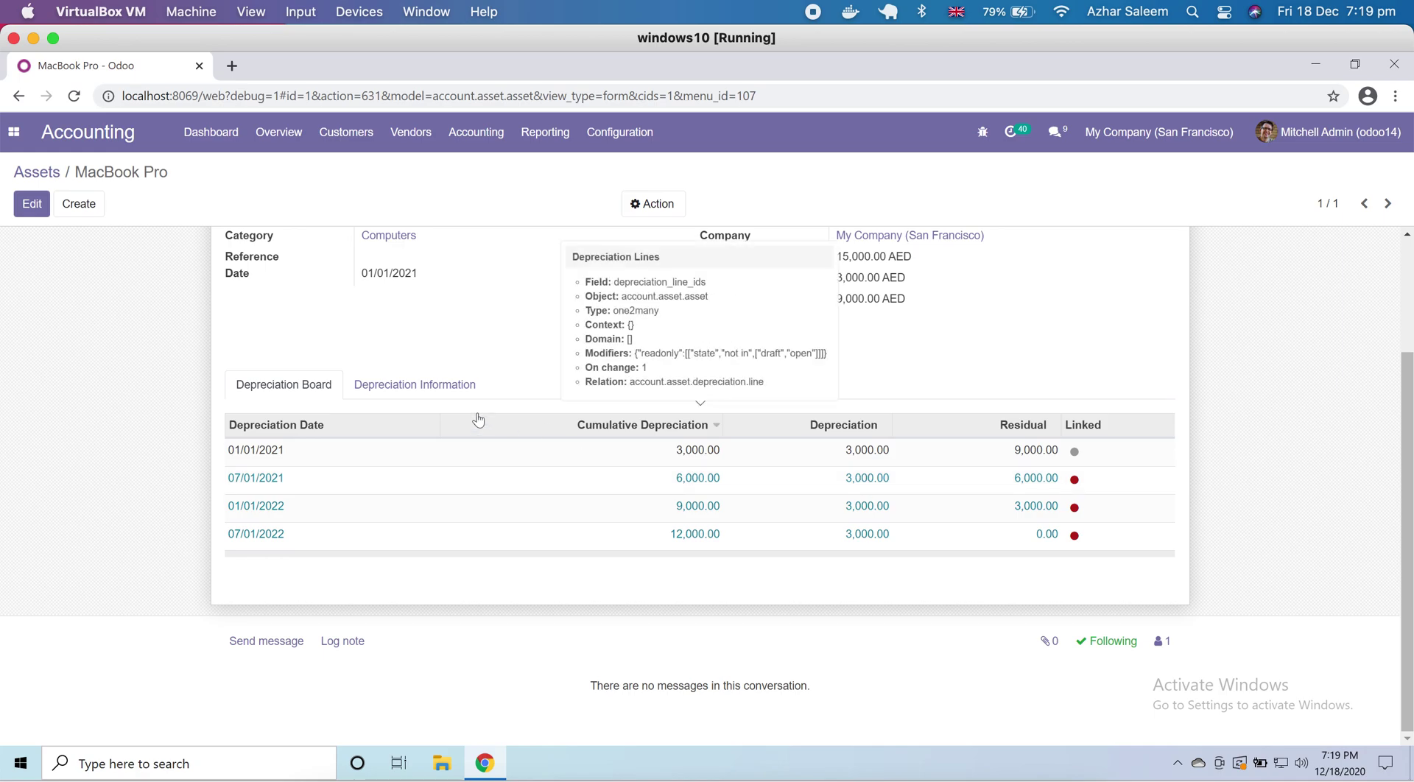
{"action": "scroll", "coordinate": [479, 416], "scroll_direction": "up", "scroll_amount": 3}
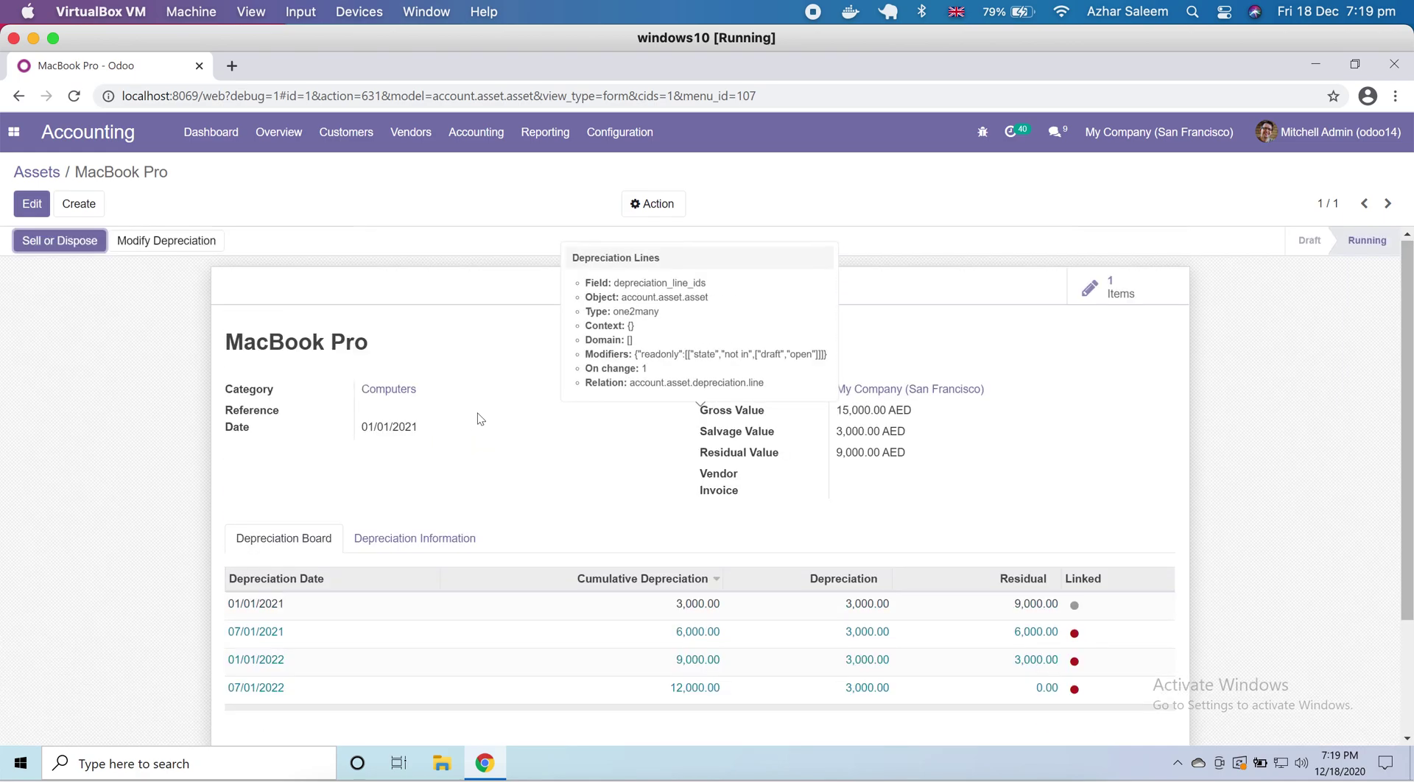
- Sell or dispose of the MacBook Pro asset and post the resulting draft journal entry
{"action": "left_click", "coordinate": [64, 247]}
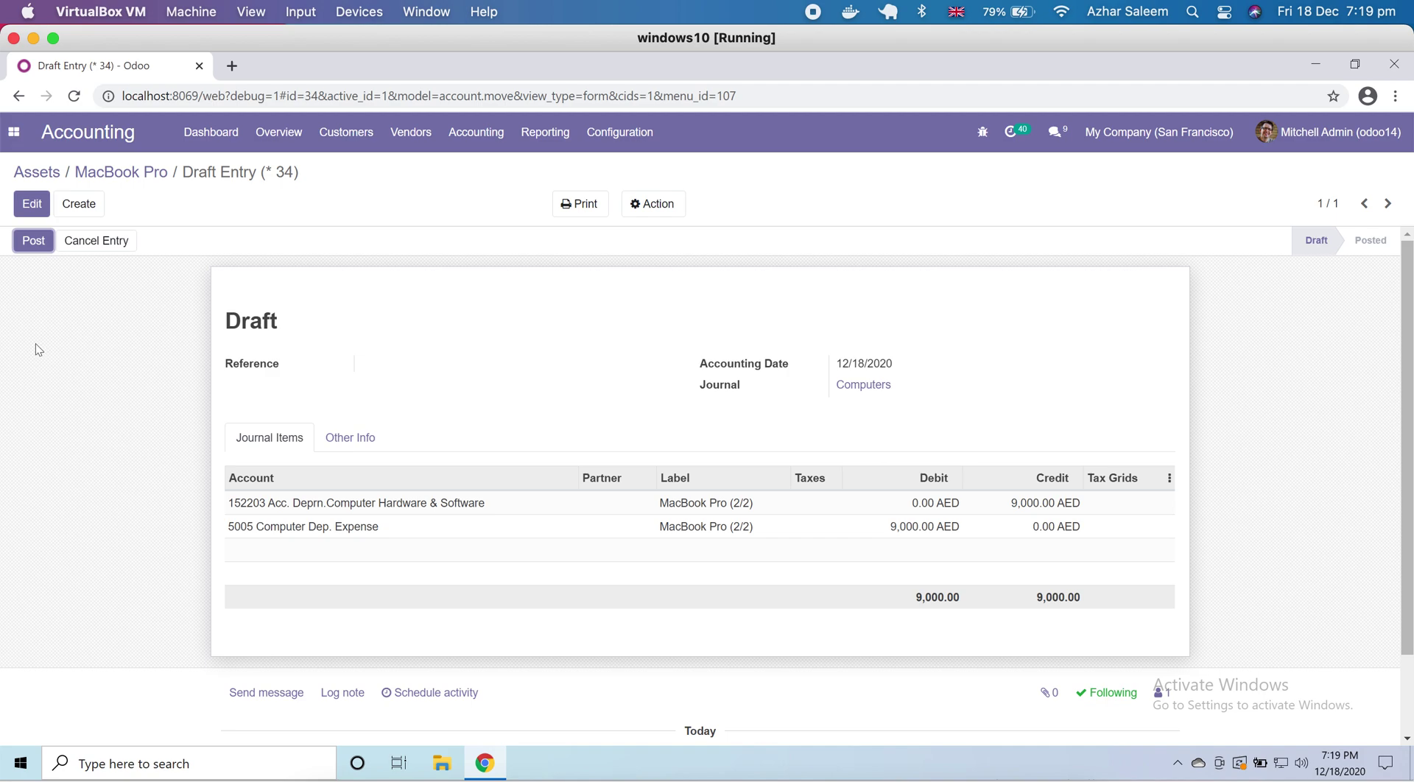
{"action": "left_click", "coordinate": [20, 243]}
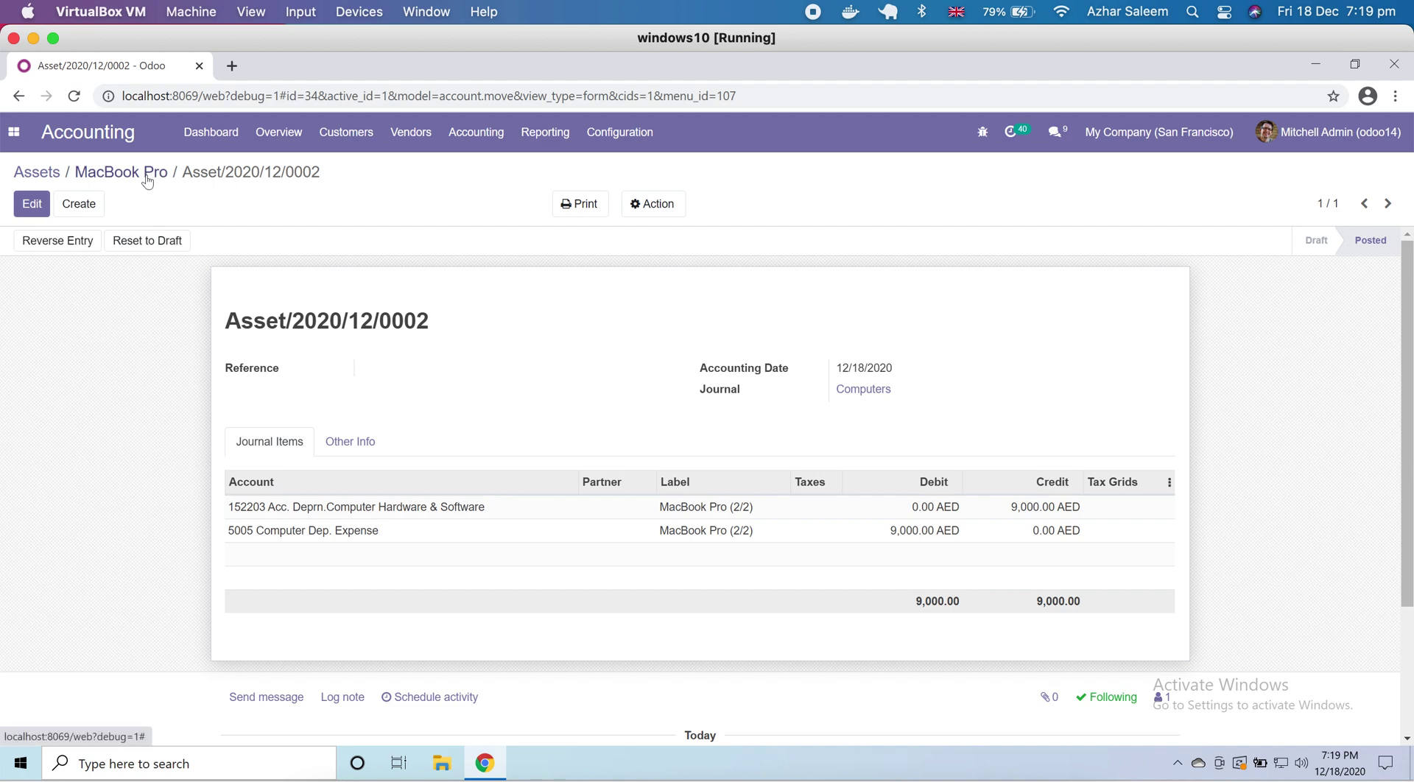
- Reopen the MacBook Pro asset from the Assets list and review its residual value and depreciation lines
{"action": "left_click", "coordinate": [56, 177]}
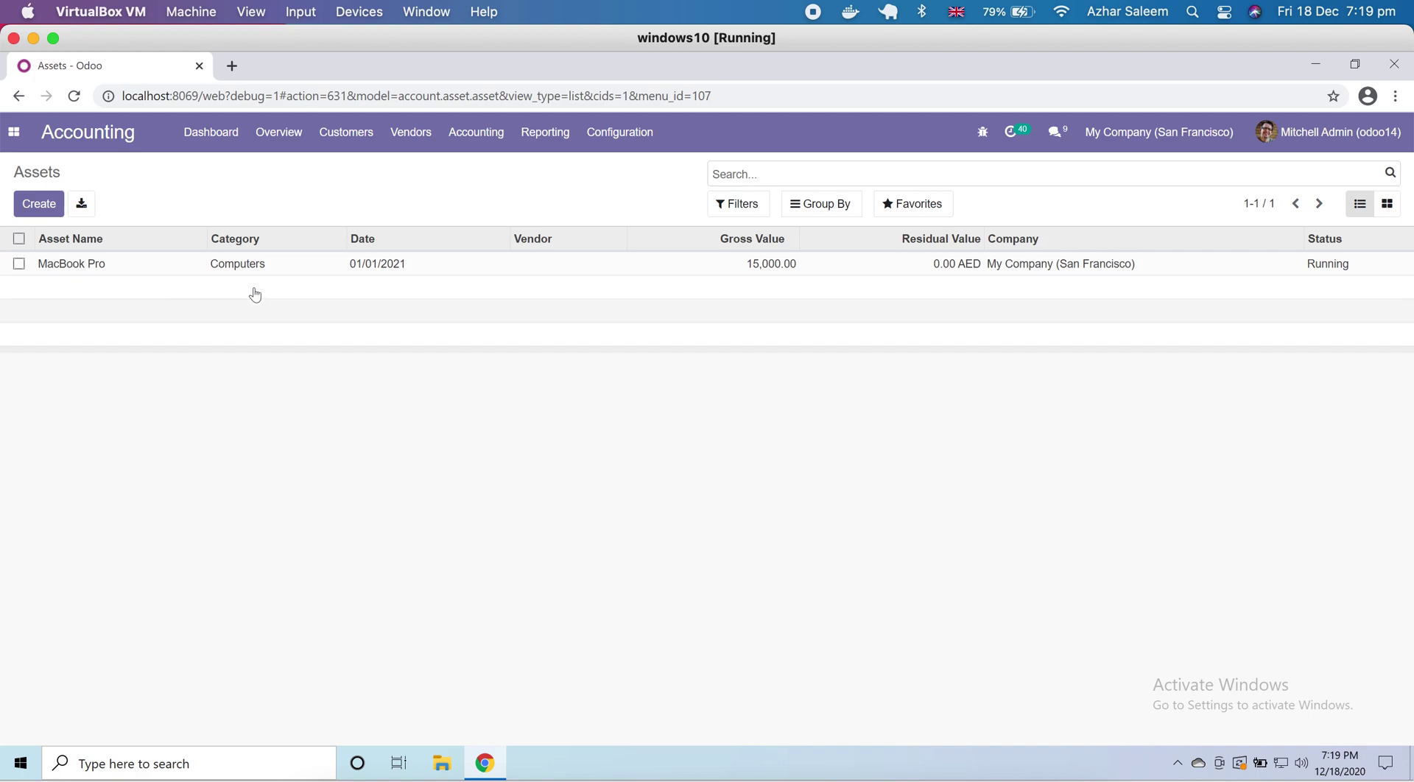
{"action": "left_click", "coordinate": [81, 267]}
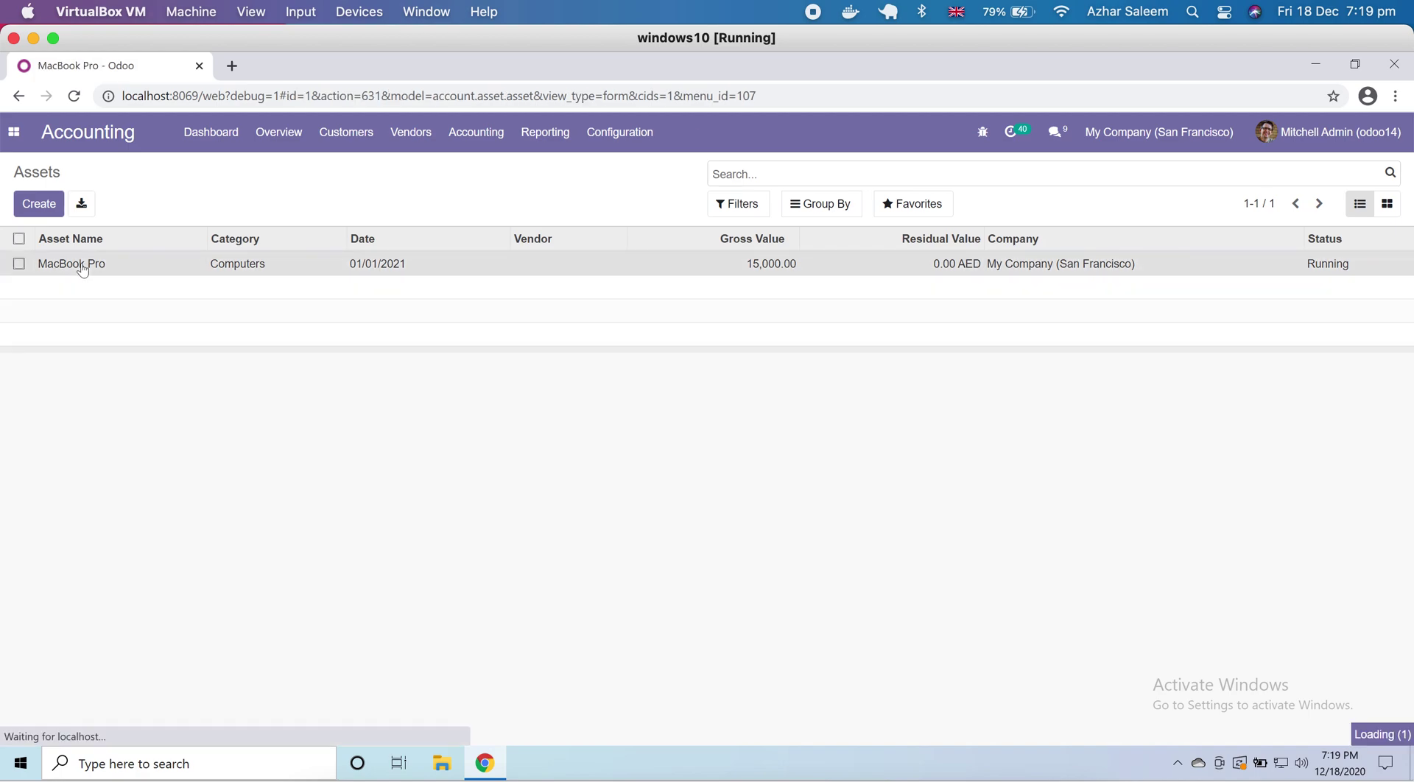
{"action": "scroll", "coordinate": [398, 504], "scroll_direction": "down", "scroll_amount": 2}
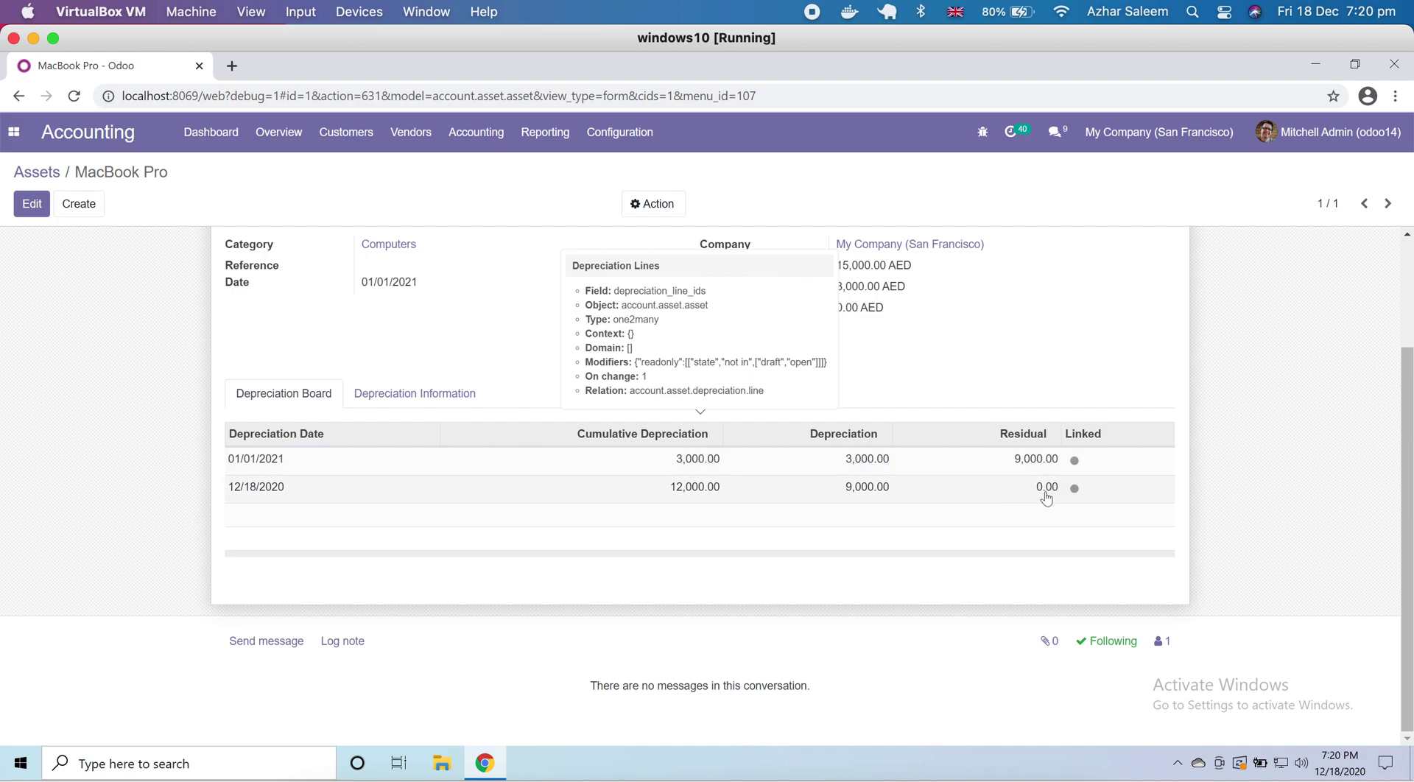
{"action": "scroll", "coordinate": [1046, 499], "scroll_direction": "up", "scroll_amount": 2}
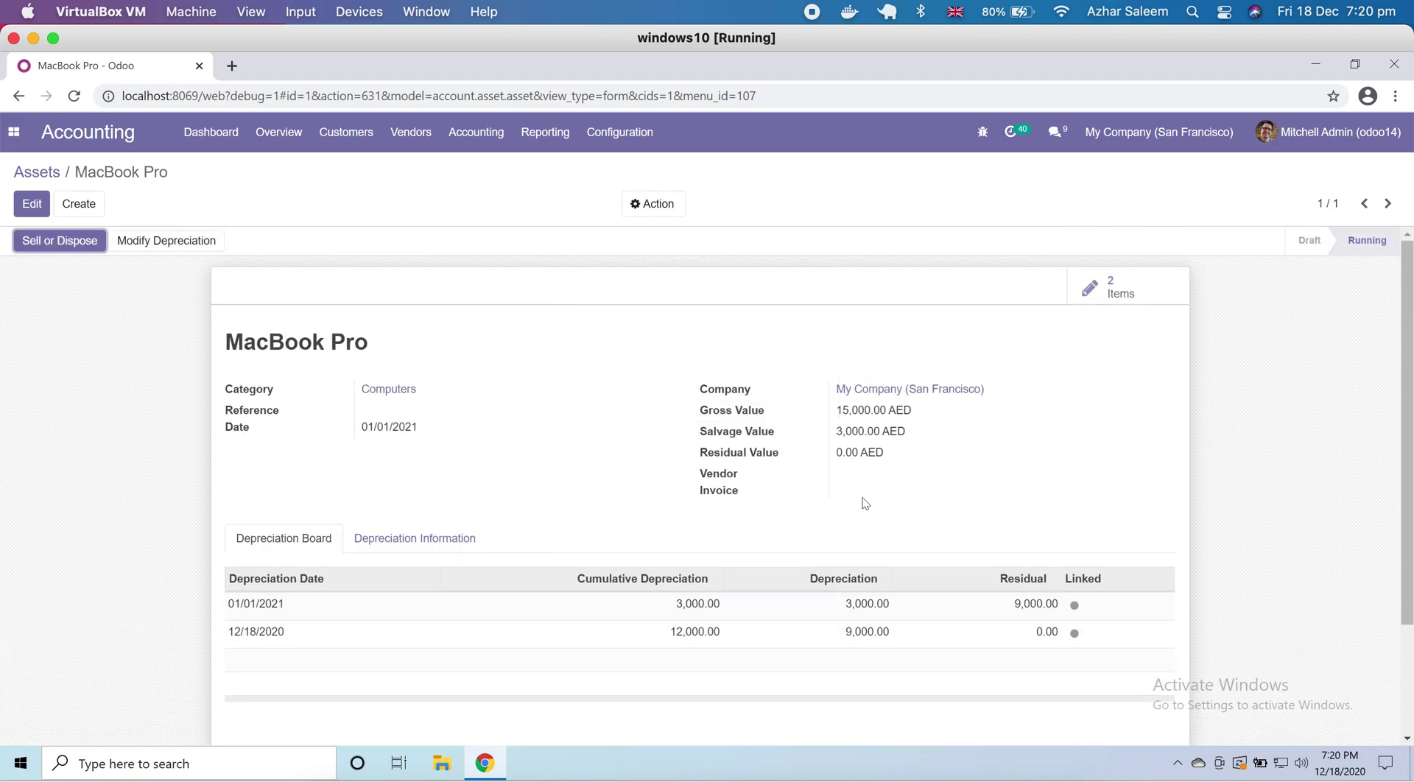
- Try to modify the depreciation of the MacBook Pro asset
{"action": "left_click", "coordinate": [137, 247]}
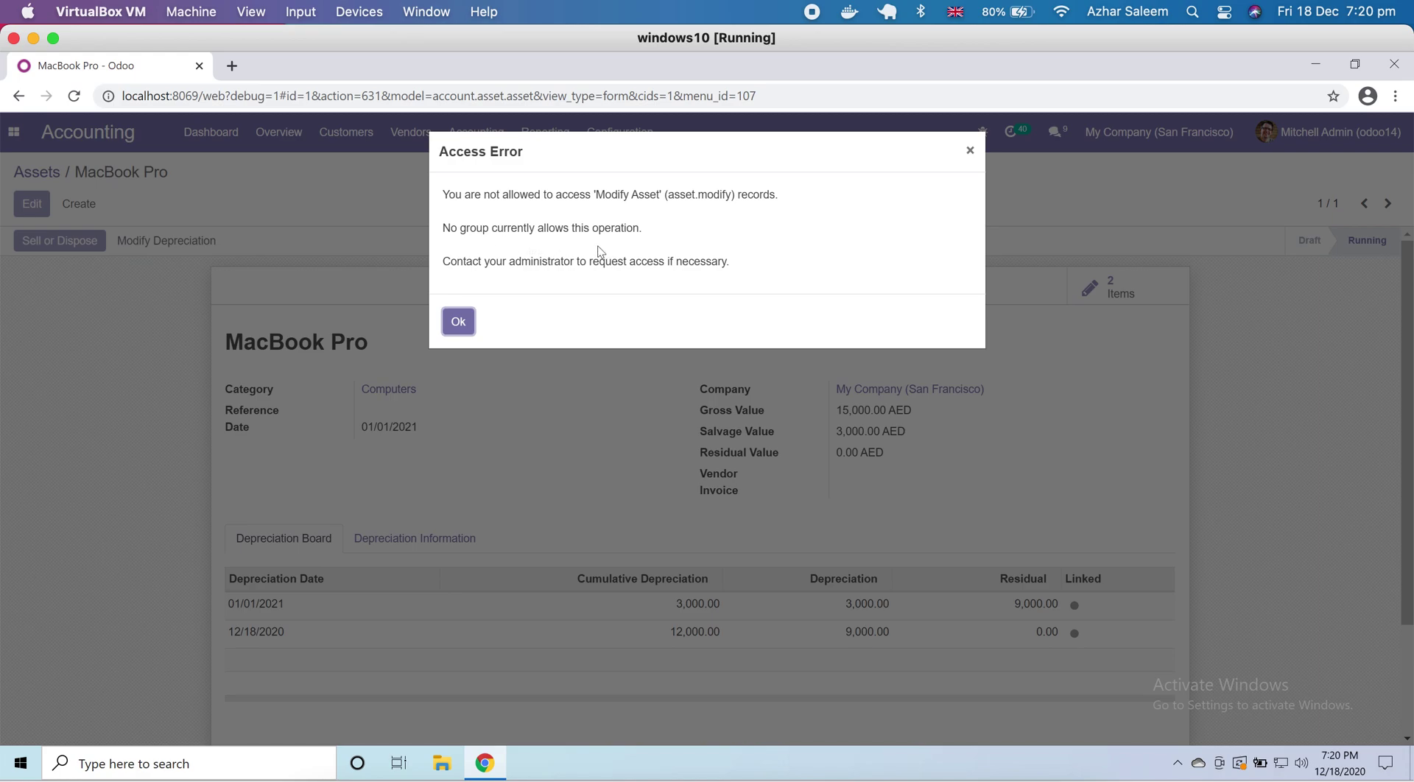
{"action": "left_click", "coordinate": [468, 319]}
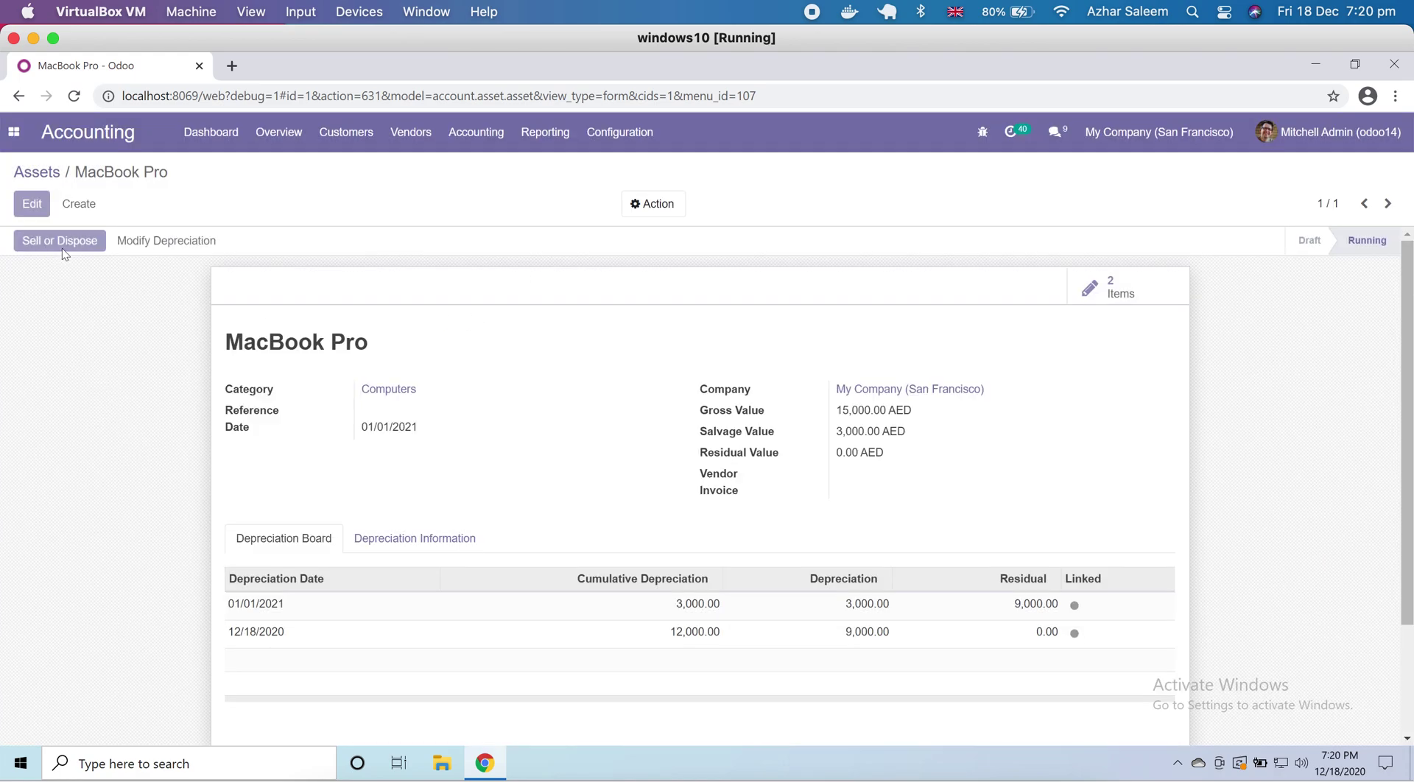
- Reopen the MacBook Pro asset from the Assets list and run Sell or Dispose again to bring up its journal entries
{"action": "left_click", "coordinate": [37, 176]}
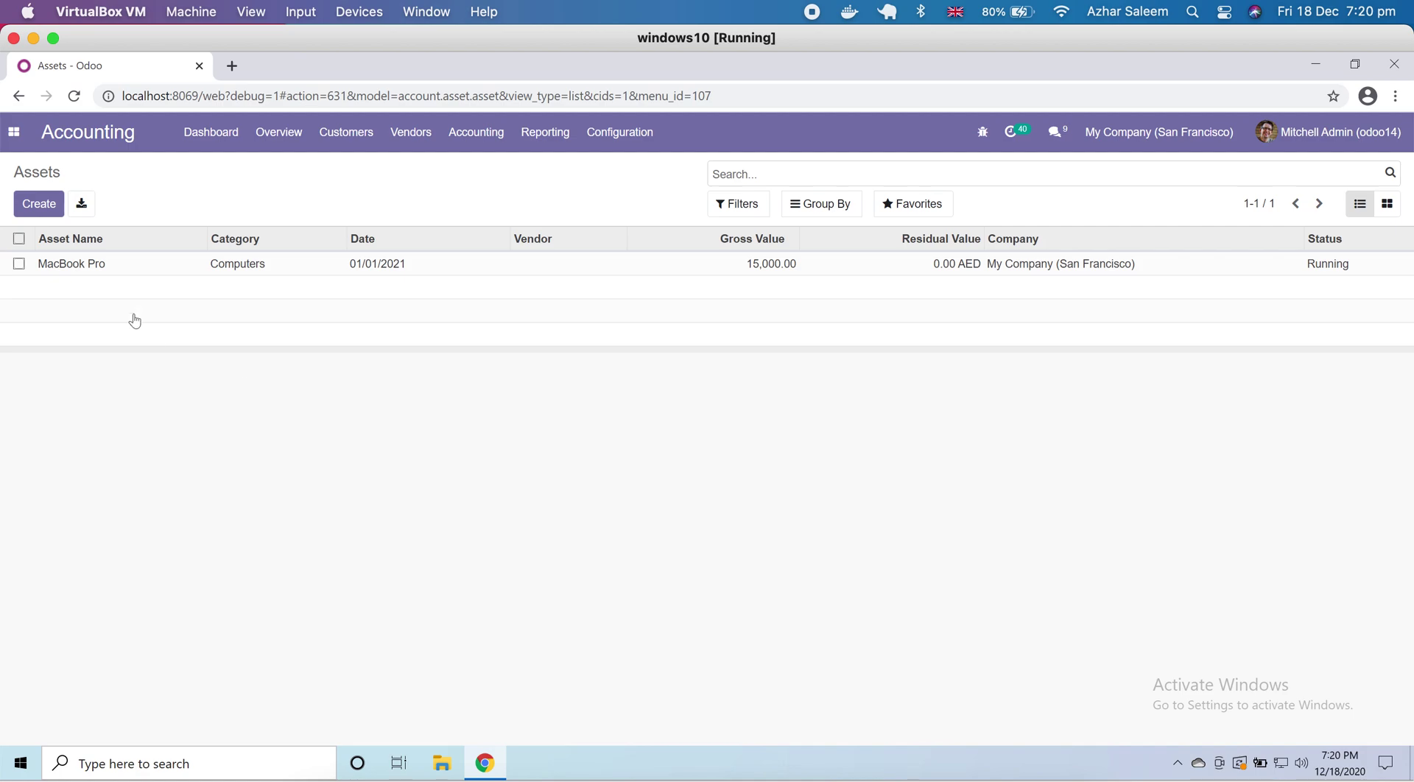
{"action": "left_click", "coordinate": [68, 264]}
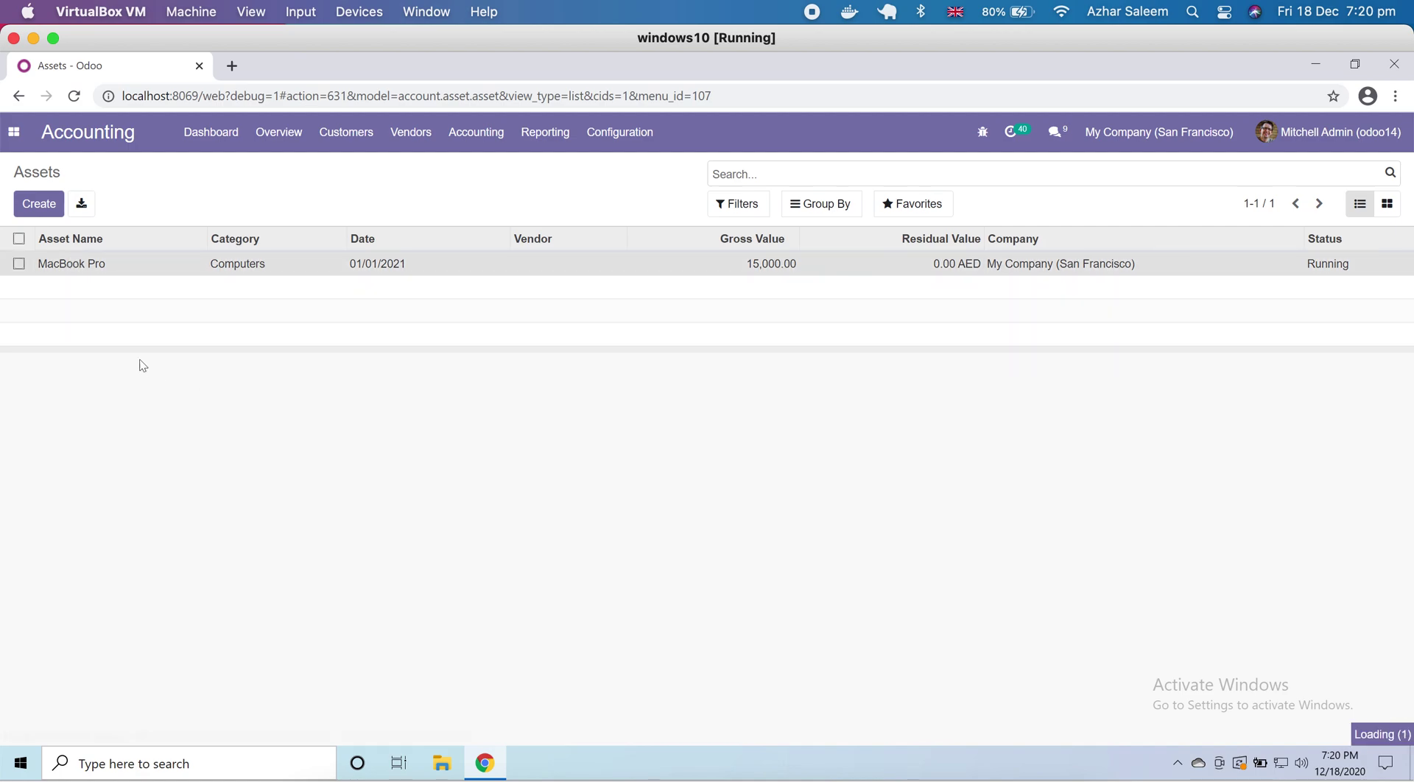
{"action": "left_click", "coordinate": [60, 241]}
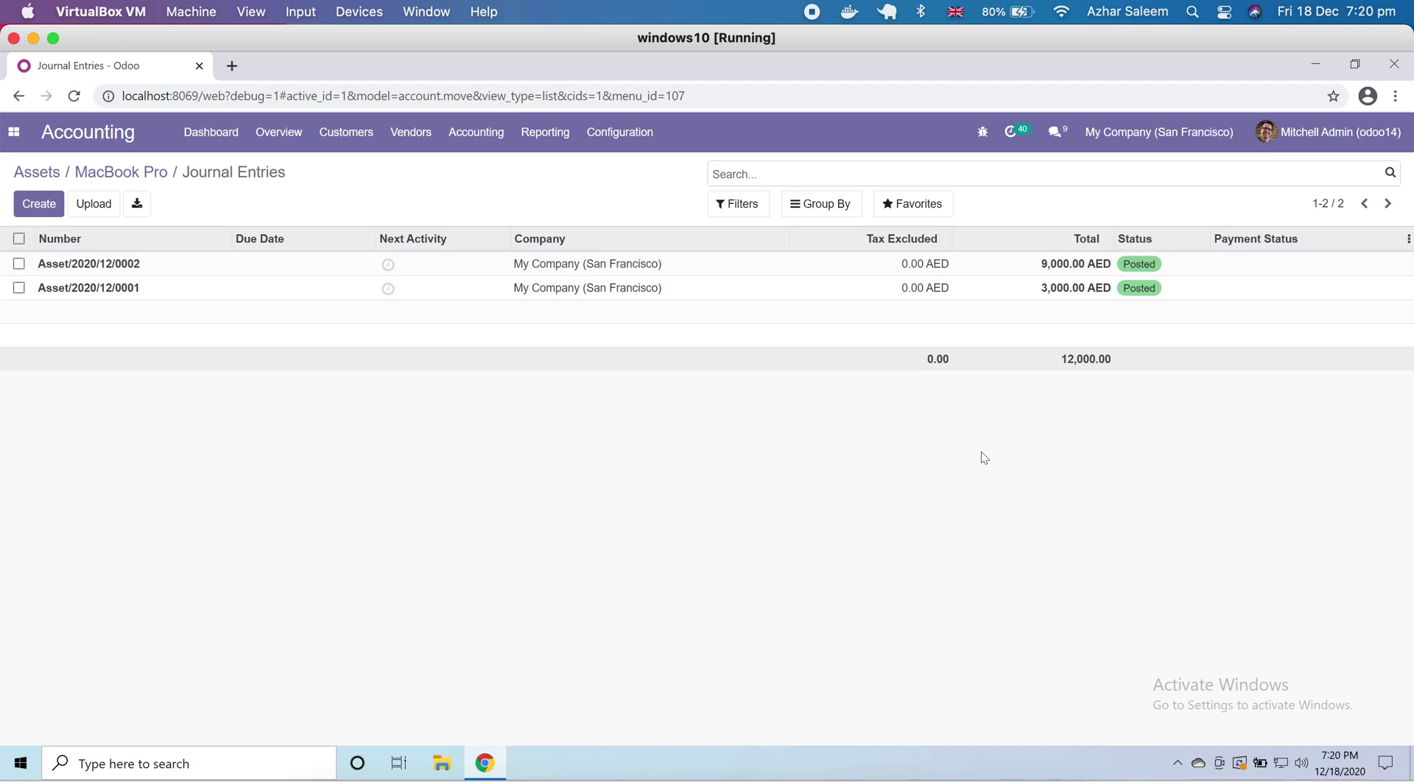
- Open the configuration options of the Accounting app
{"action": "left_click", "coordinate": [611, 134]}
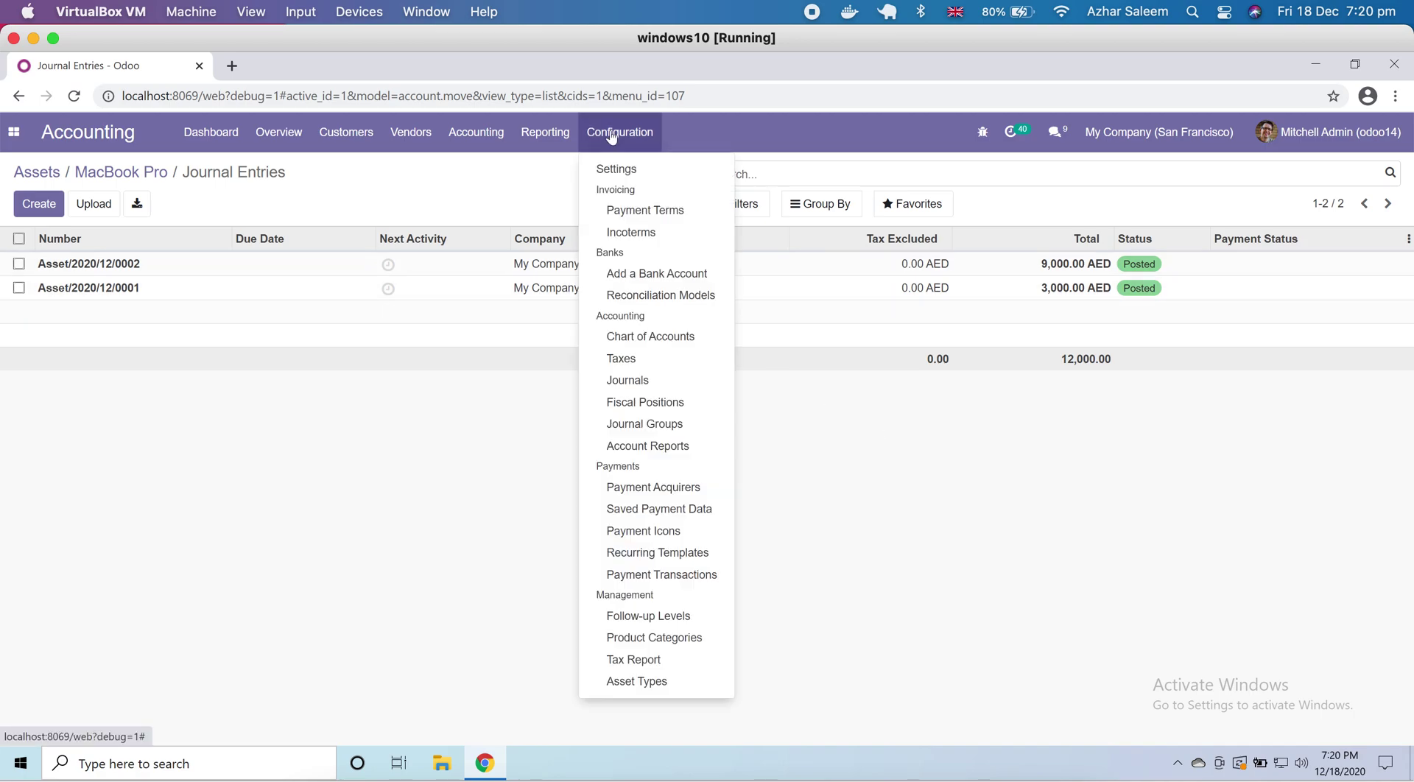